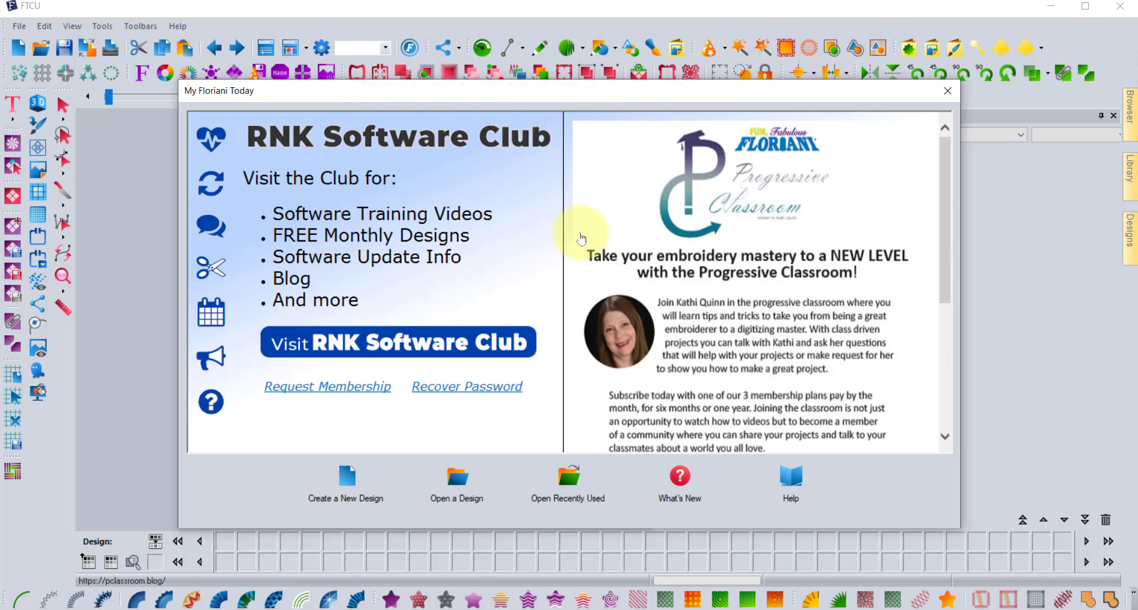
# Close the My Floriani Today welcome window to reveal the blank Design1 workspace
pyautogui.click(948, 91)
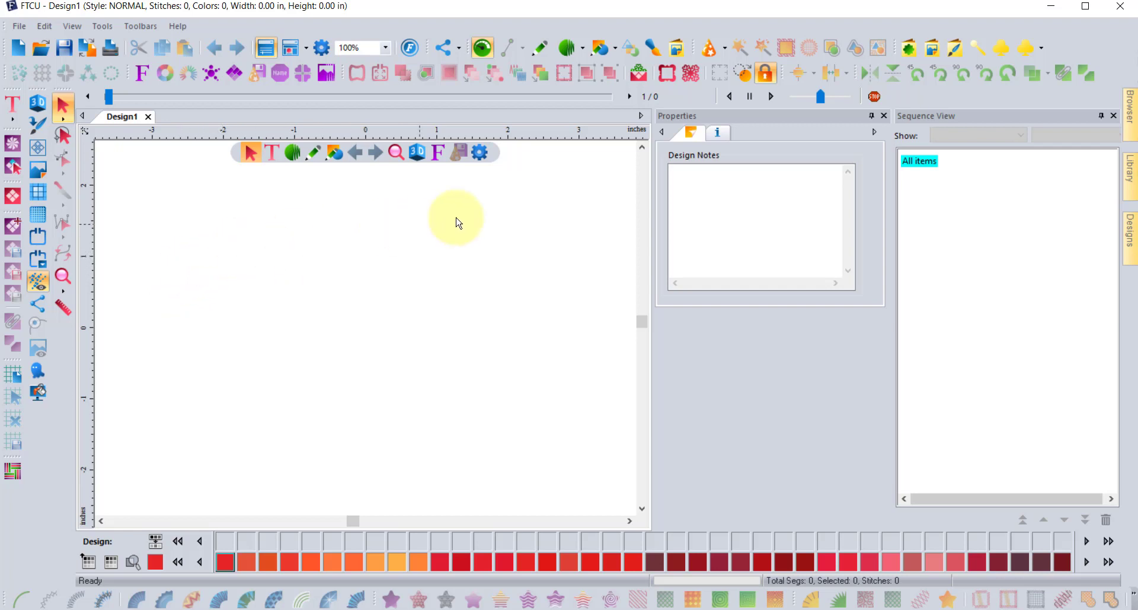
# Show thumbnails of the EC01 Designs folder in the Designs panel
pyautogui.click(1129, 177)
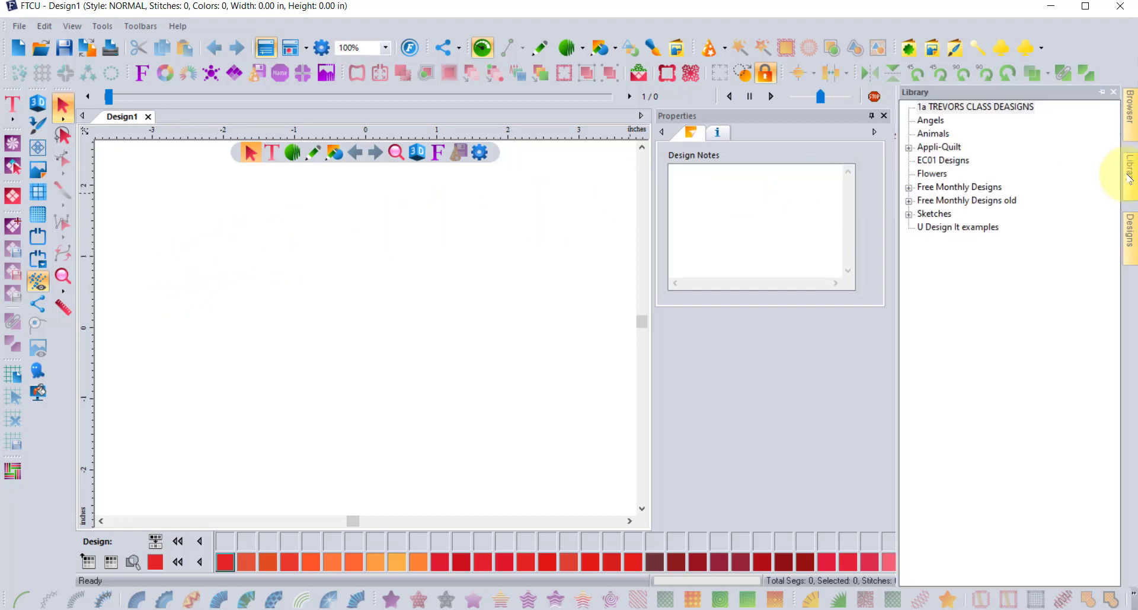
pyautogui.click(1129, 108)
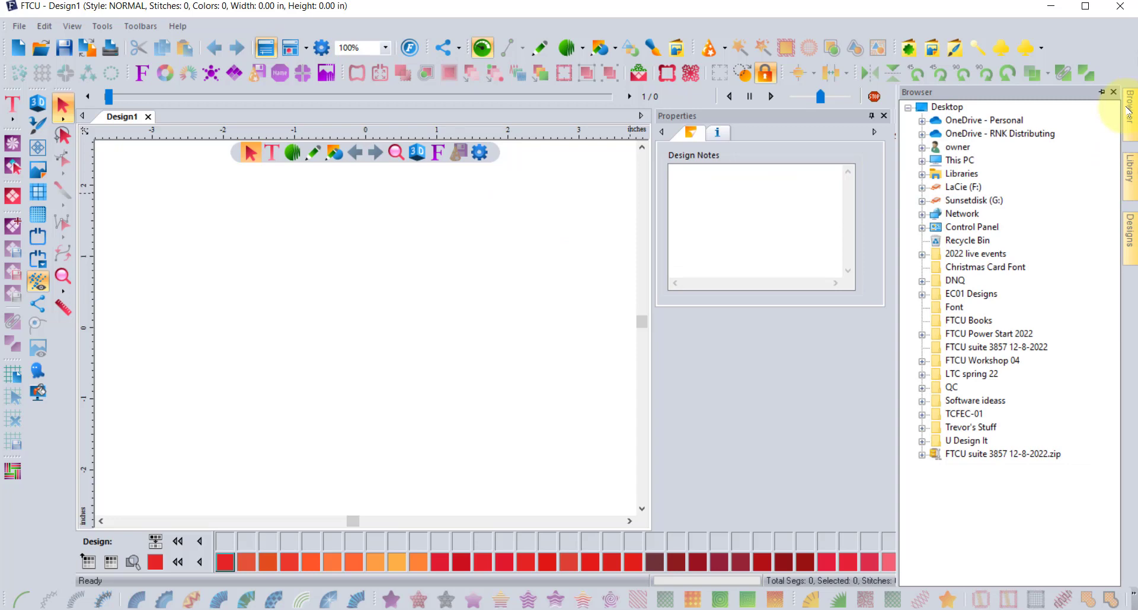
pyautogui.click(1129, 176)
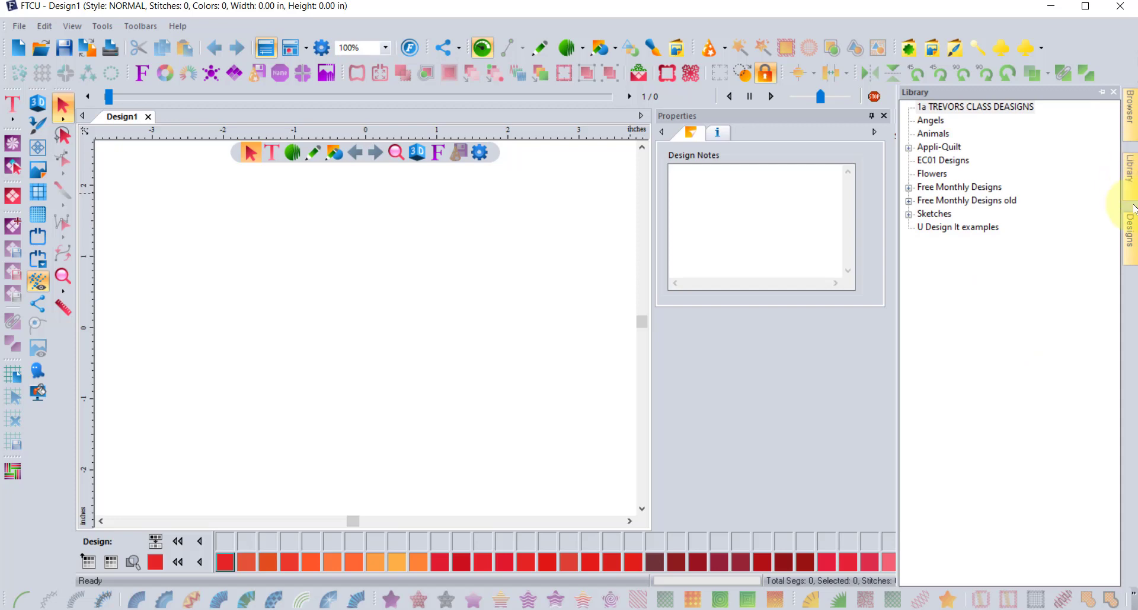
pyautogui.click(1131, 238)
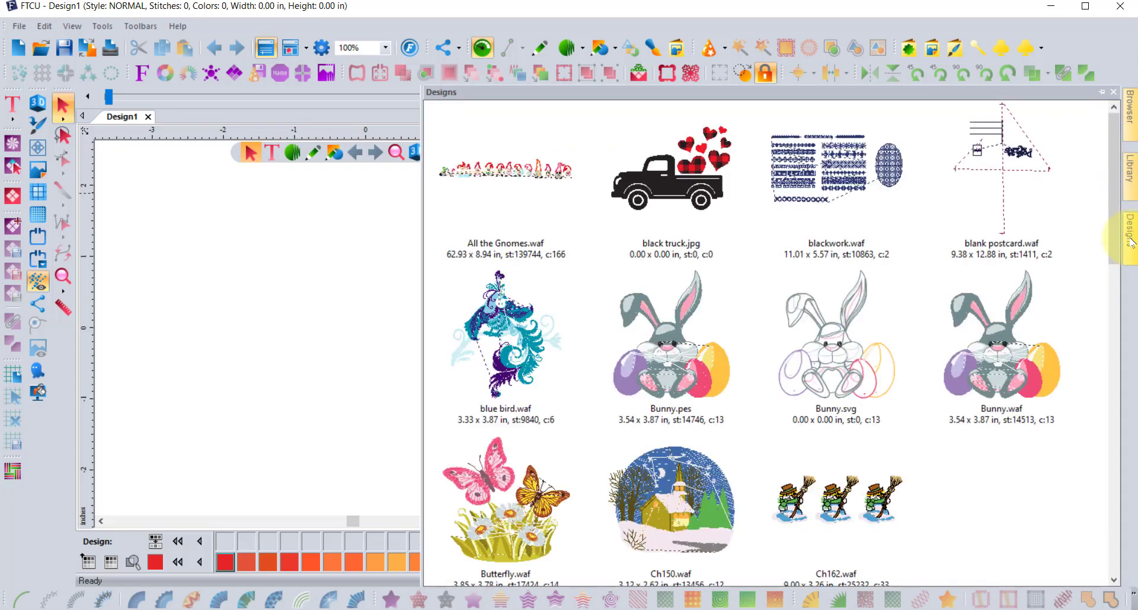
pyautogui.click(1130, 114)
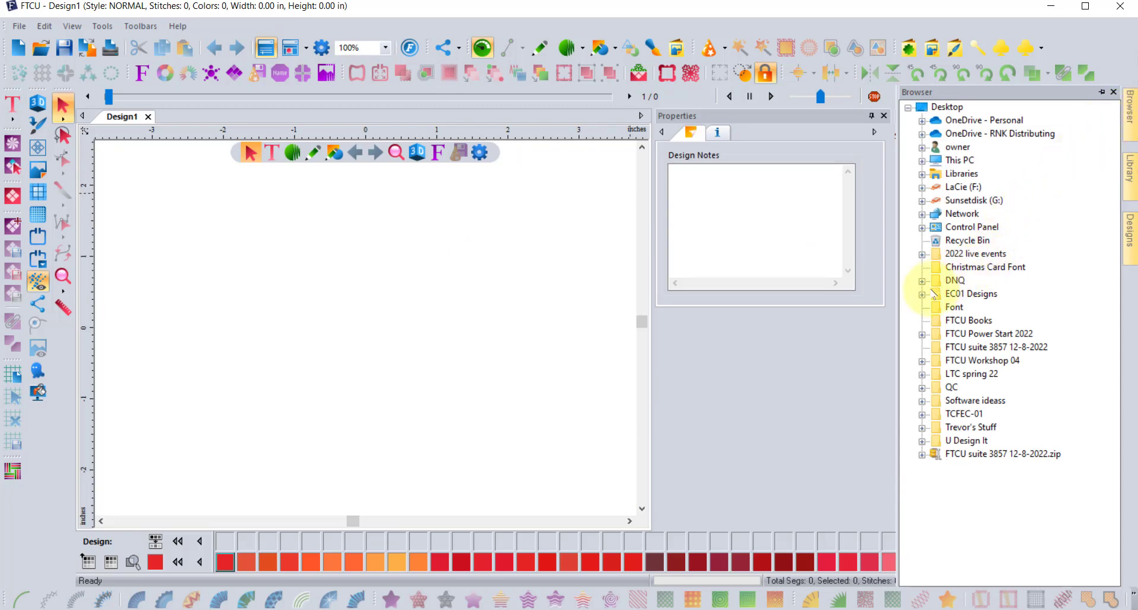
pyautogui.click(975, 293)
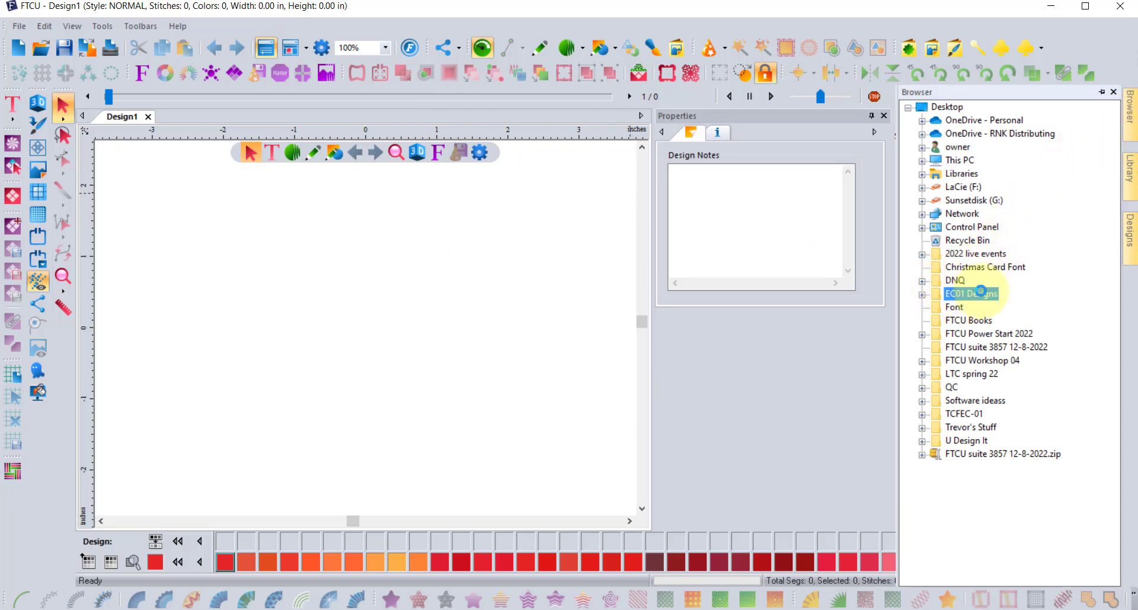
pyautogui.click(1130, 234)
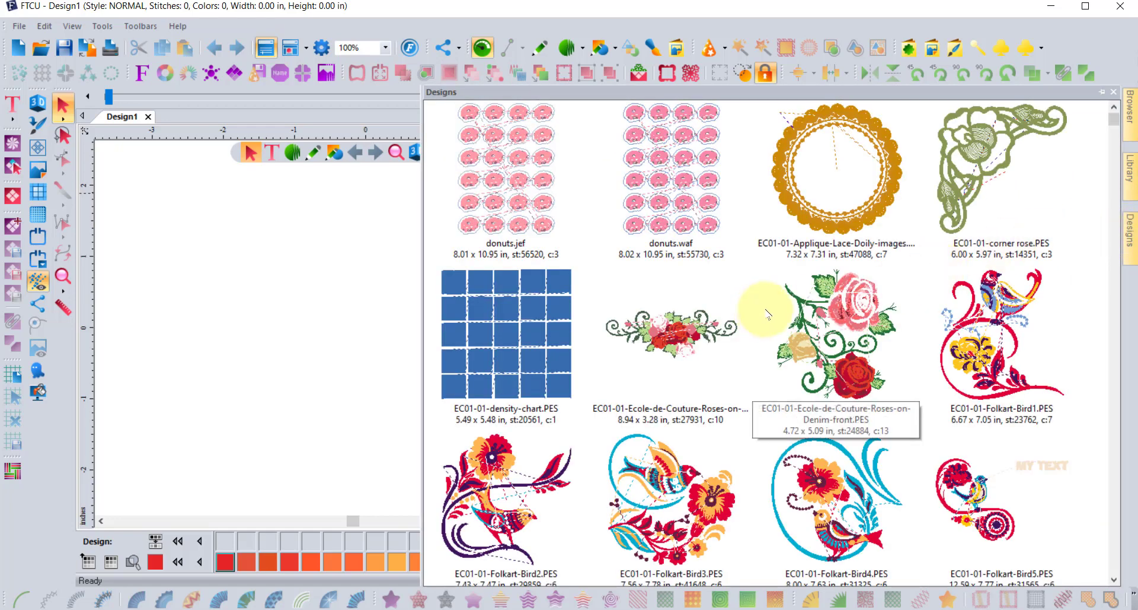
# Scroll the thumbnails down to the food patches such as EC01-02-FP_cupcake.PES
pyautogui.scroll(-3, 769, 314)
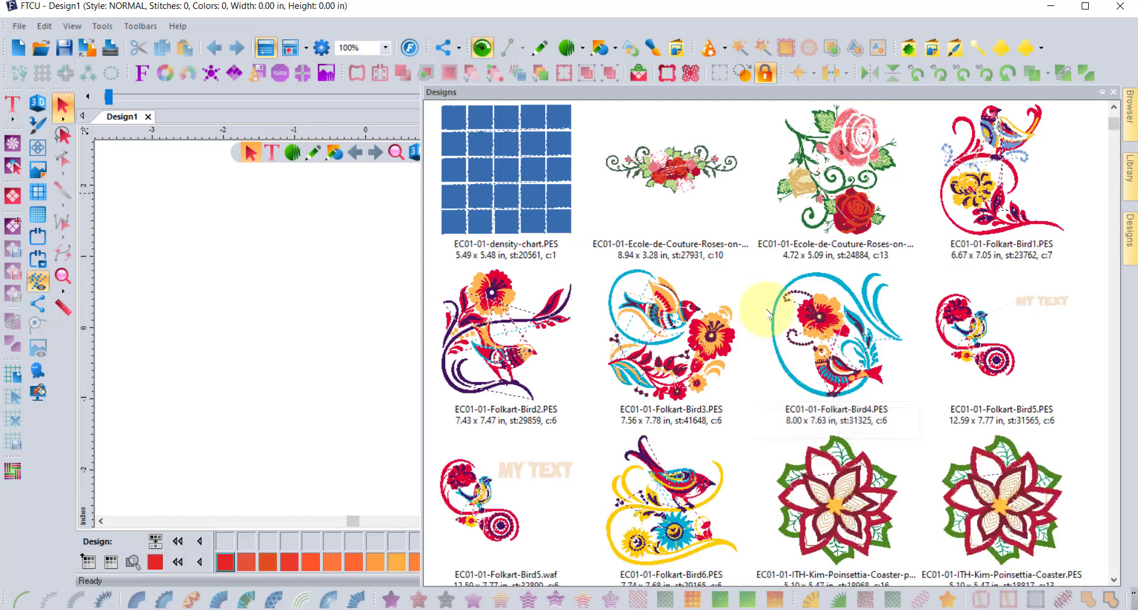
pyautogui.scroll(-3, 765, 311)
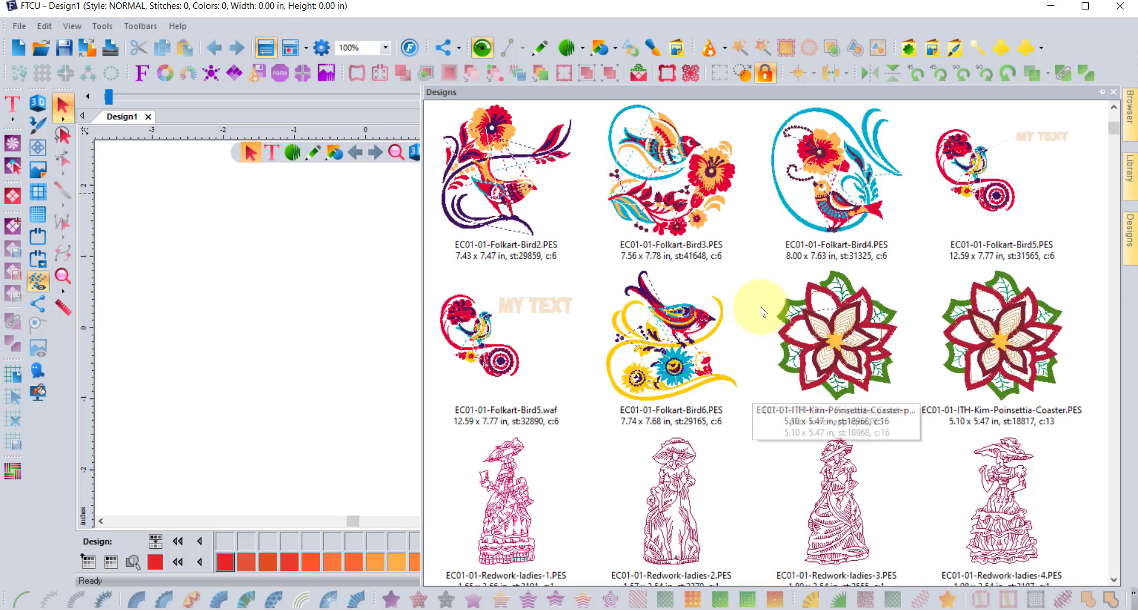
pyautogui.scroll(-3, 764, 312)
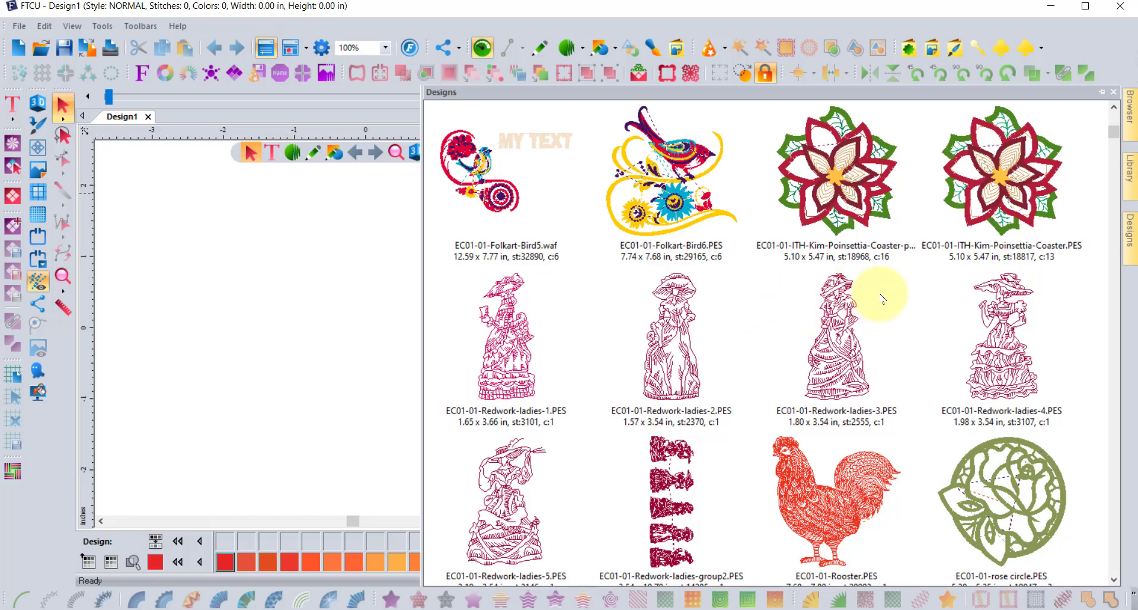
pyautogui.scroll(-9, 883, 298)
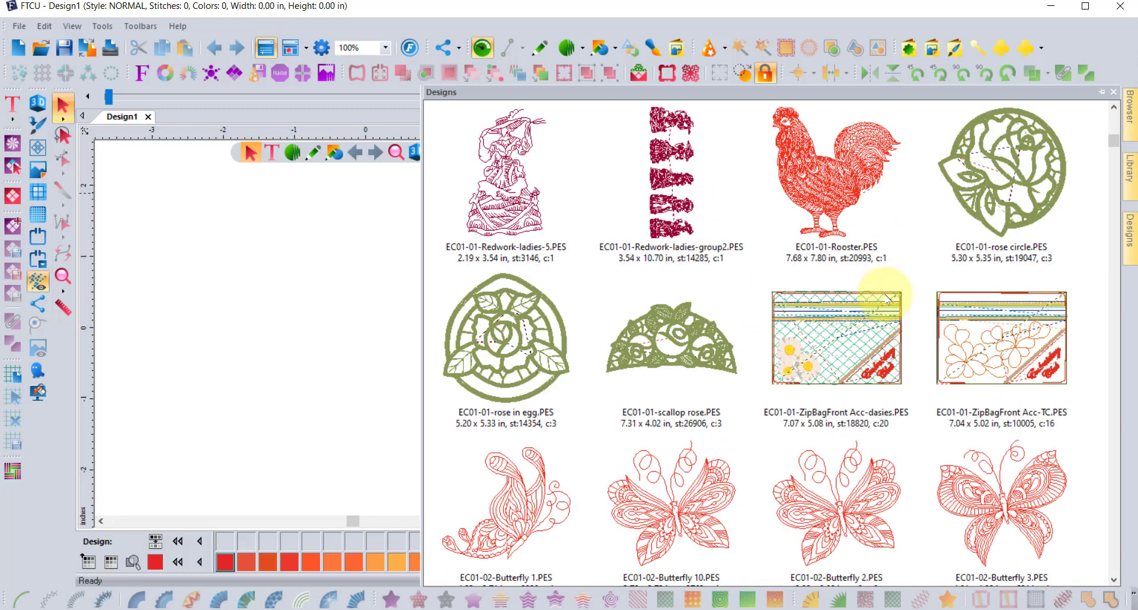
pyautogui.scroll(-6, 886, 299)
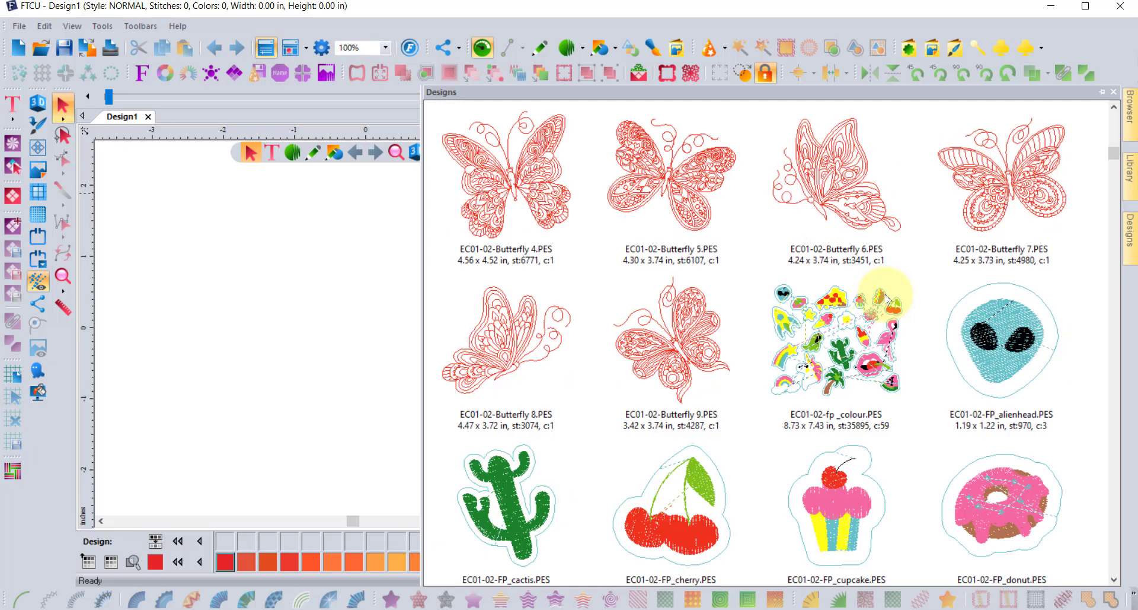
pyautogui.scroll(-3, 886, 300)
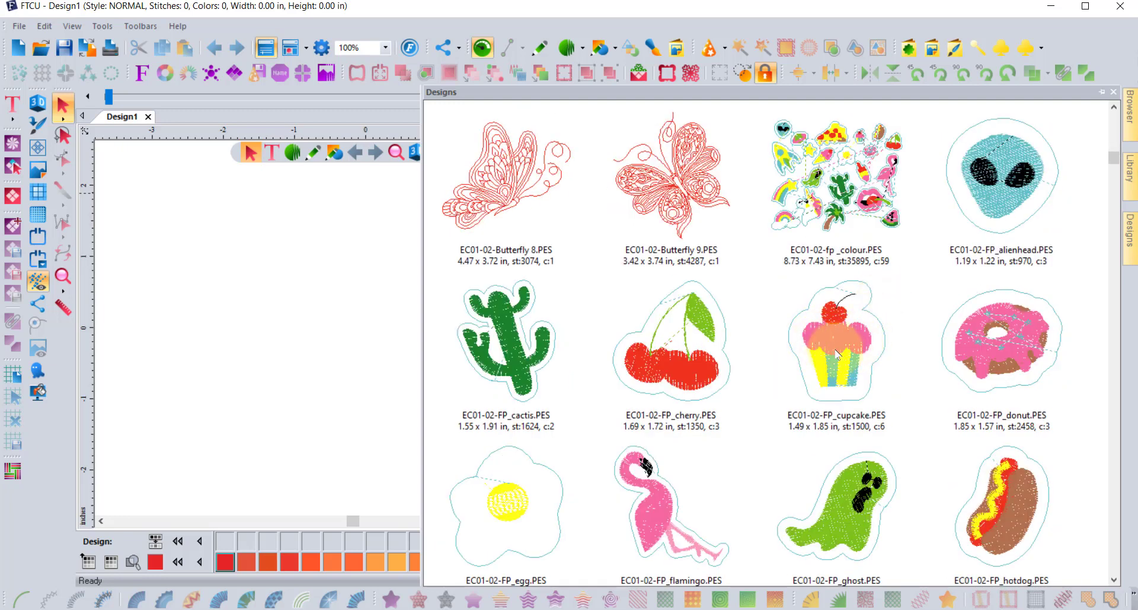
# Place EC01-02-FP_cupcake.PES and EC01-02-FP_donut.PES on the Design1 canvas
pyautogui.moveTo(836, 339); pyautogui.dragTo(337, 309)
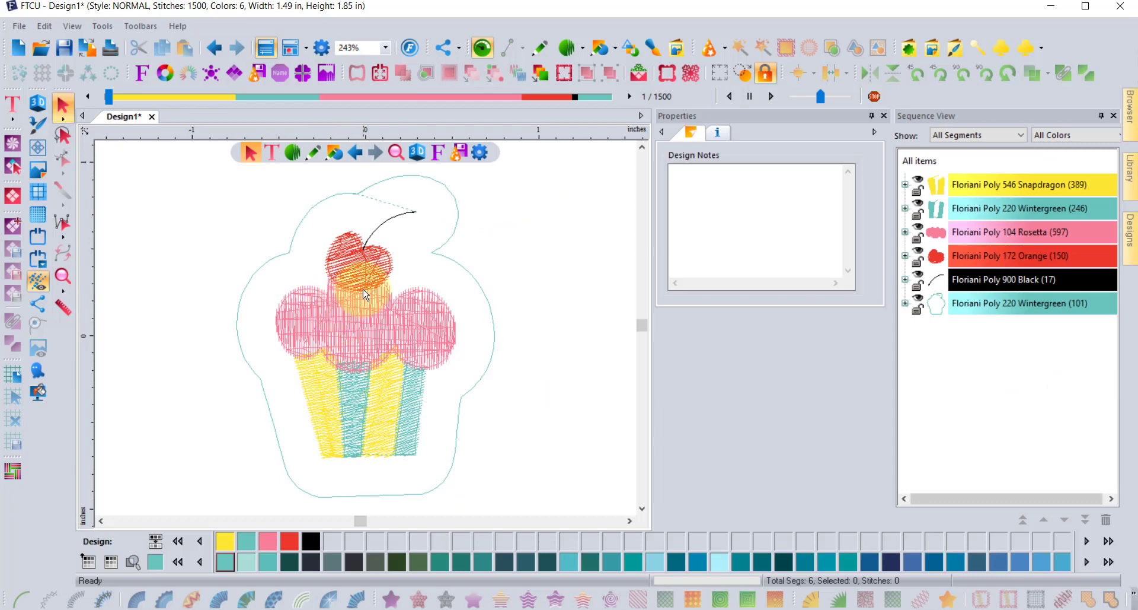
pyautogui.scroll(-2, 518, 320)
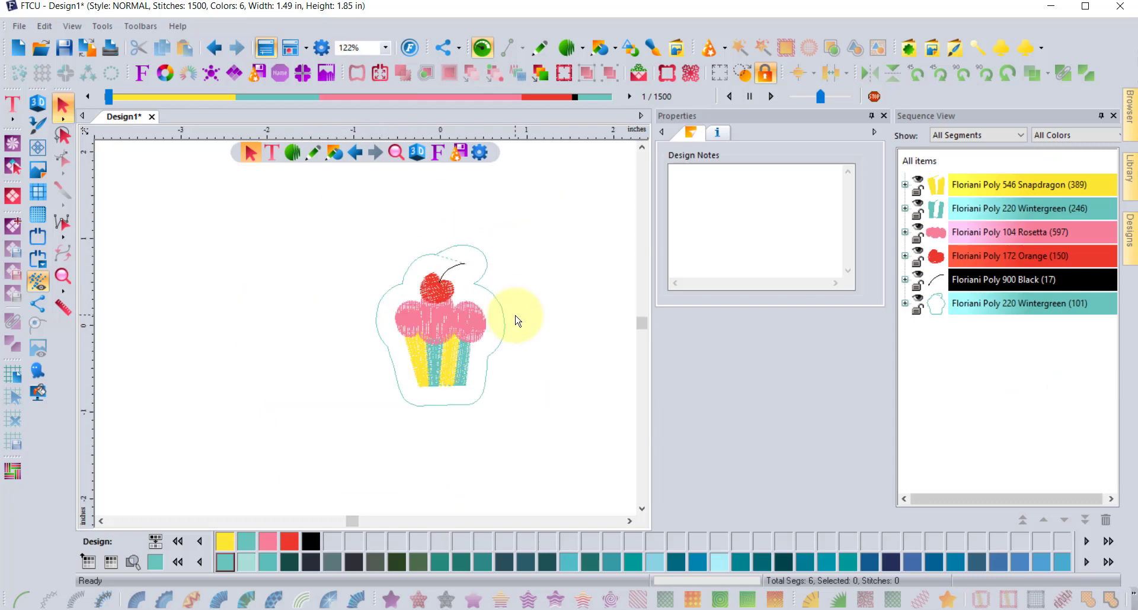
pyautogui.moveTo(1130, 231)
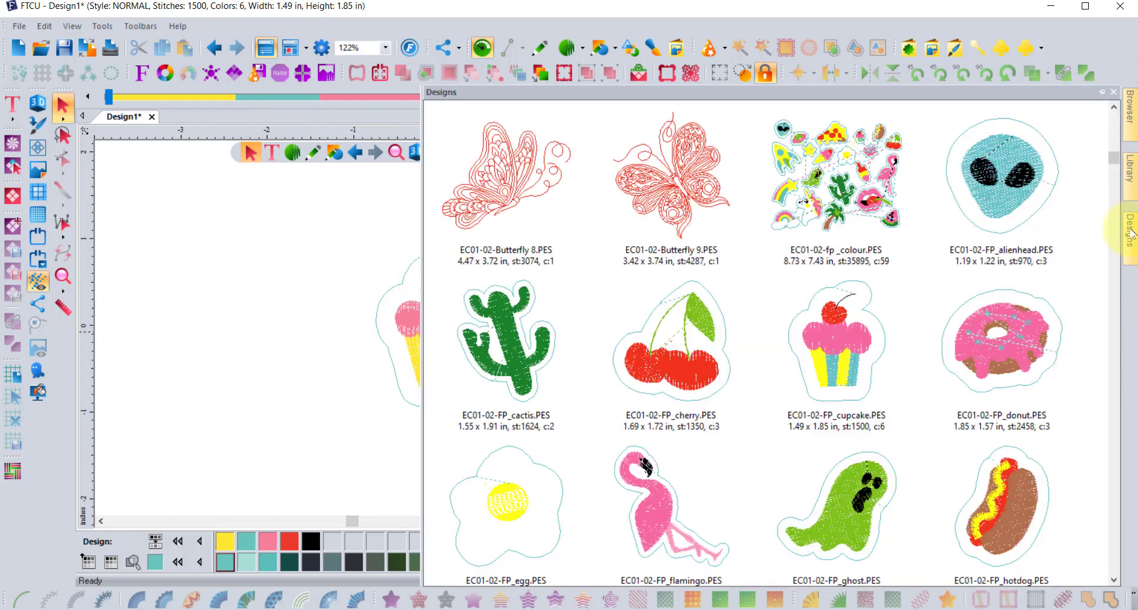
pyautogui.moveTo(1026, 338); pyautogui.dragTo(307, 394)
pyautogui.scroll(-2, 314, 393)
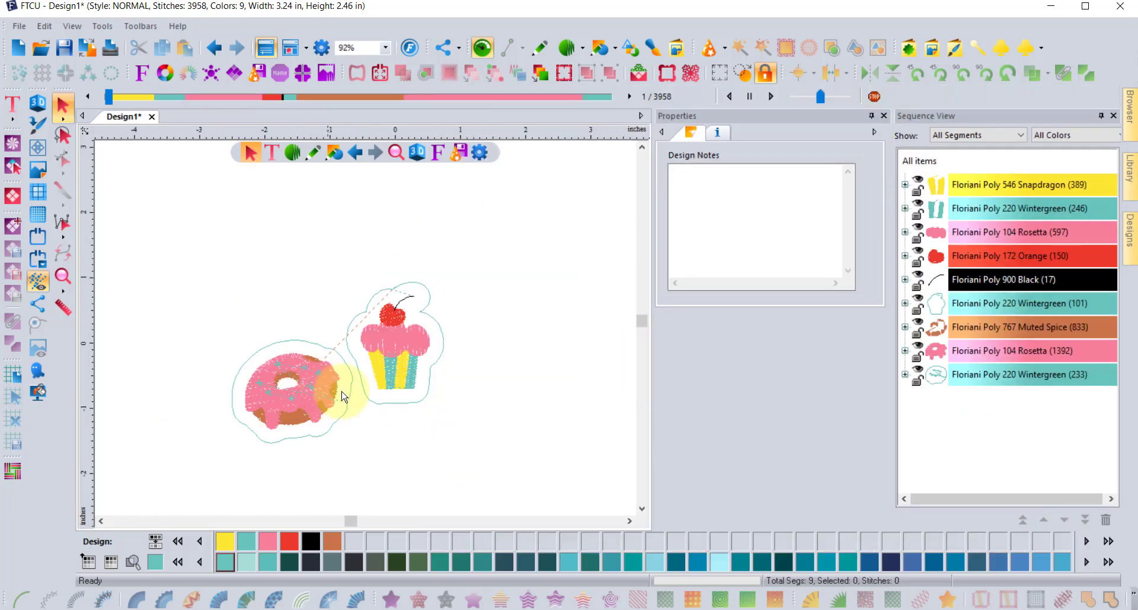
# Select the cupcake and move it further right of the donut
pyautogui.click(400, 343)
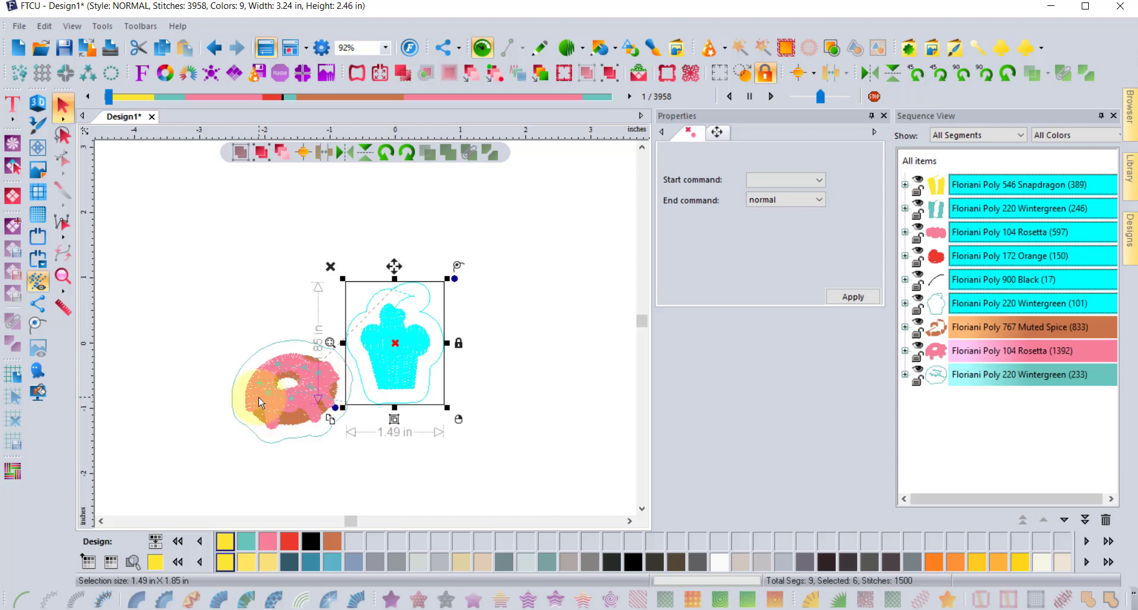
pyautogui.click(261, 402)
pyautogui.click(387, 345)
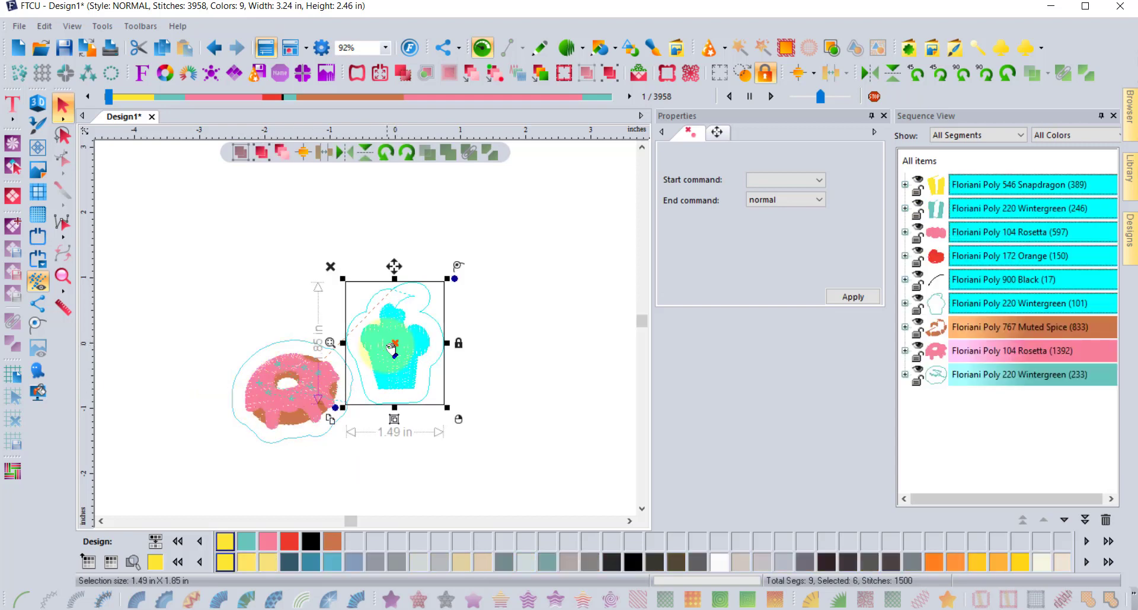
pyautogui.click(364, 465)
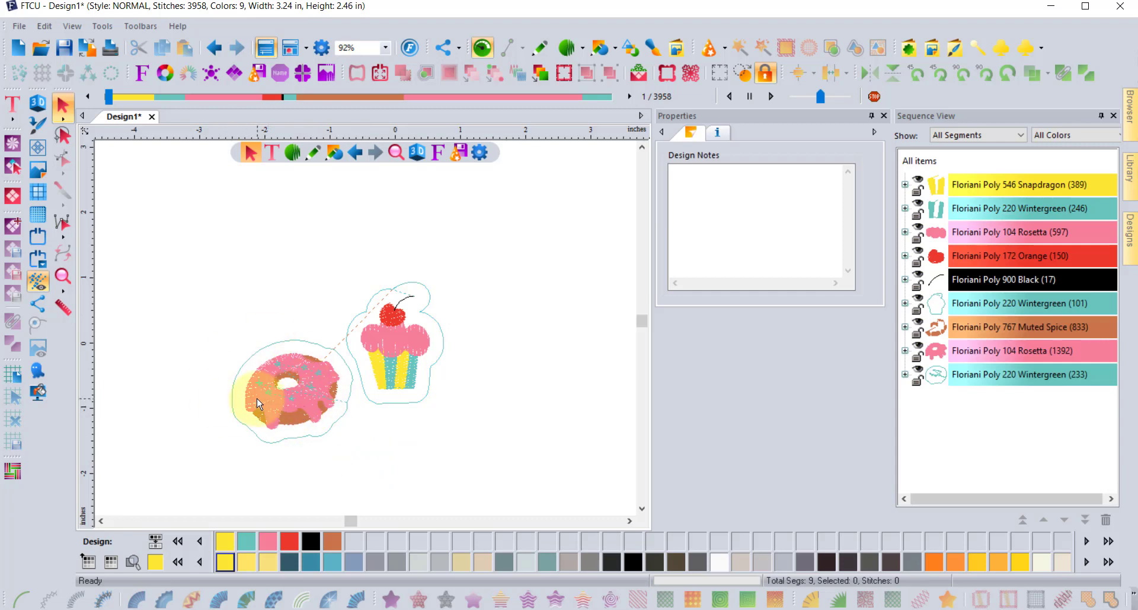
pyautogui.click(405, 339)
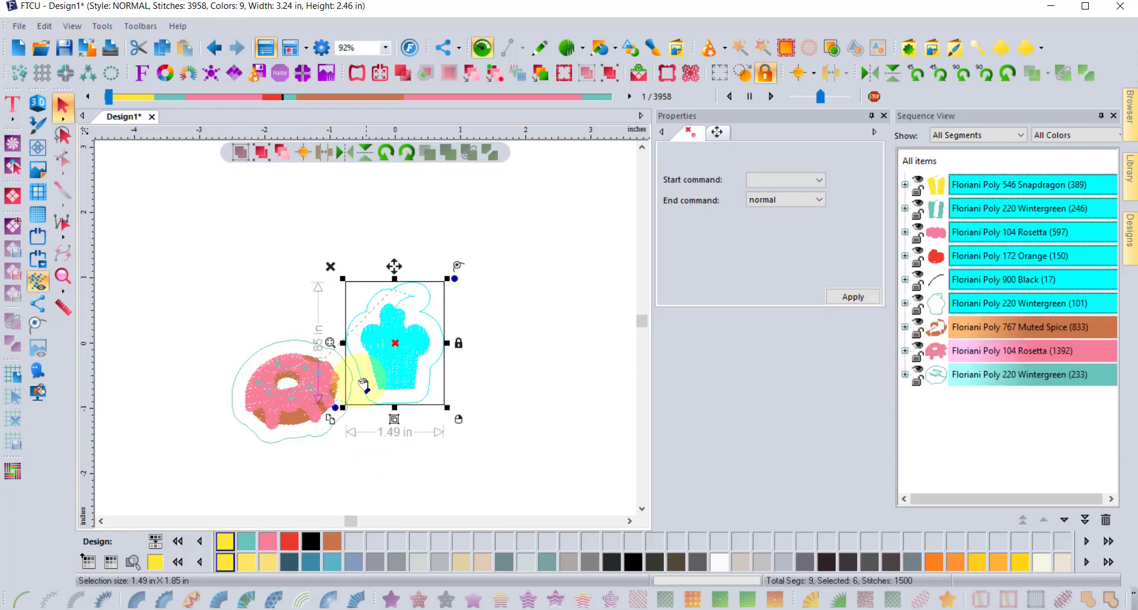
pyautogui.click(275, 401)
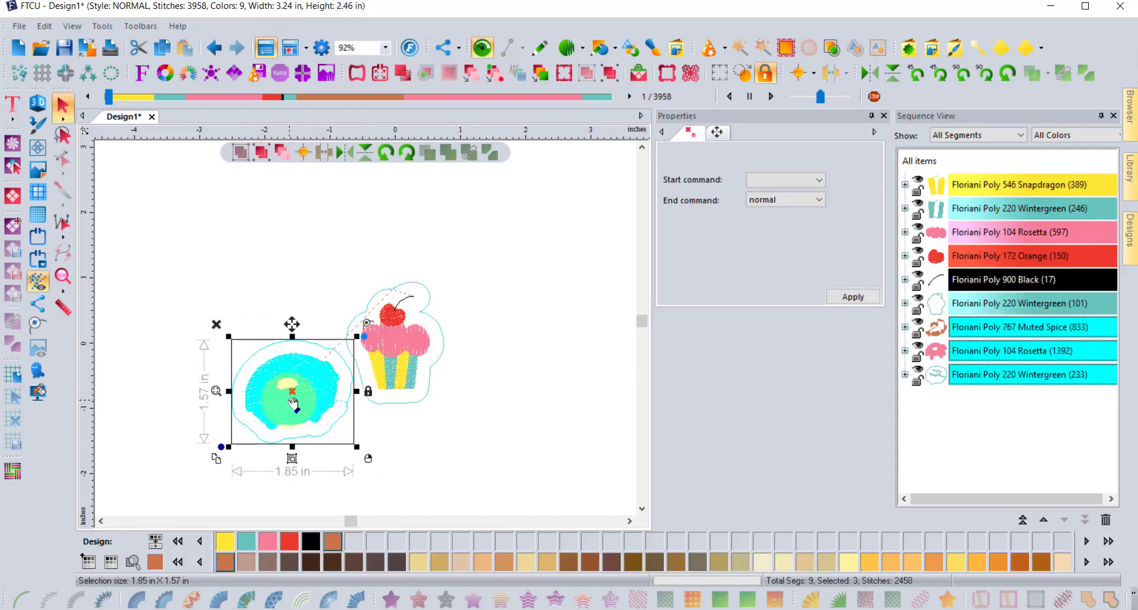
pyautogui.click(416, 335)
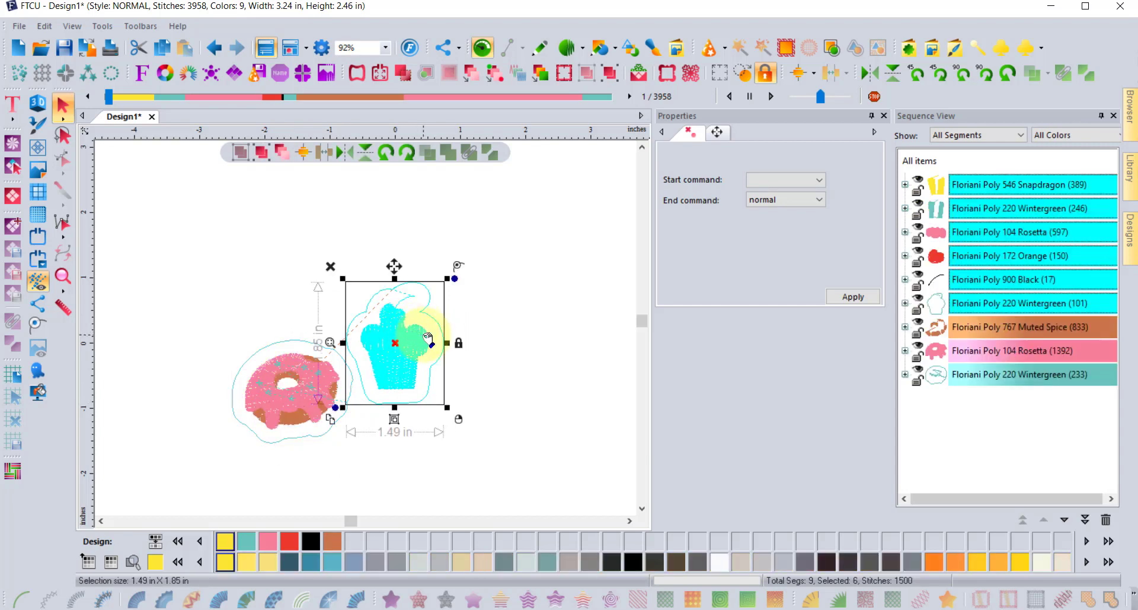
pyautogui.moveTo(446, 345); pyautogui.dragTo(500, 349)
# Add the cherry patch at the upper left of the canvas, then select the cupcake
pyautogui.click(524, 233)
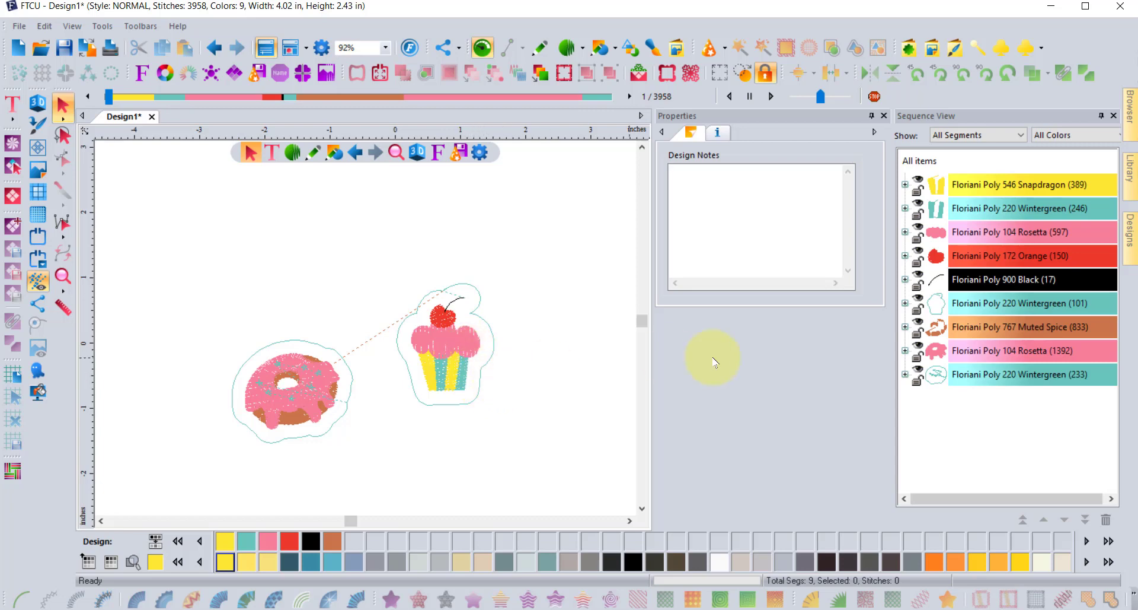
pyautogui.click(905, 232)
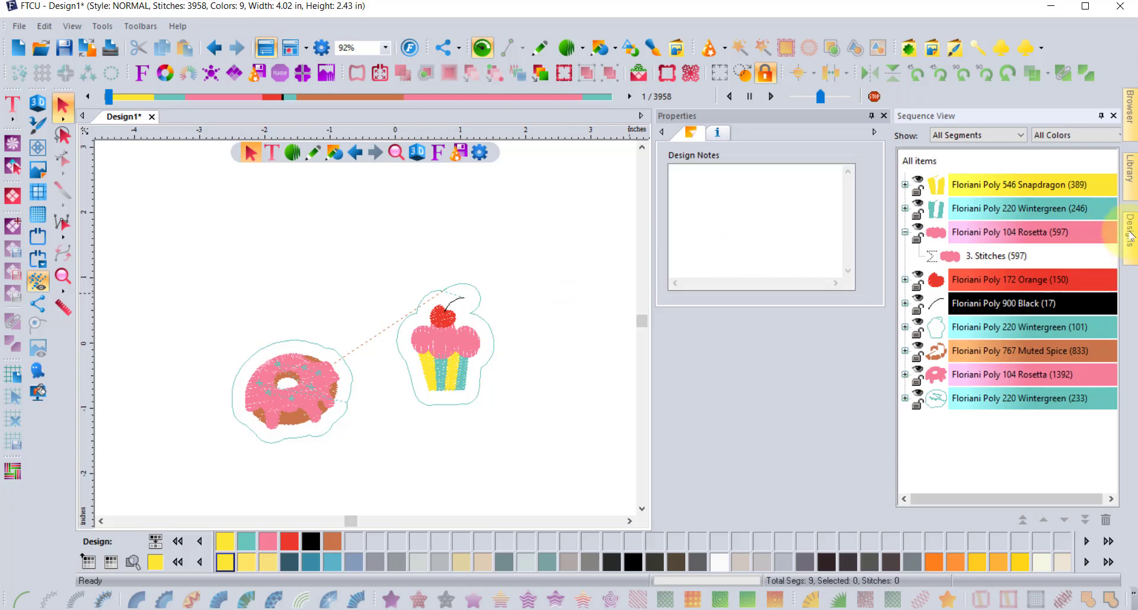
pyautogui.moveTo(1130, 234)
pyautogui.moveTo(706, 359); pyautogui.dragTo(249, 236)
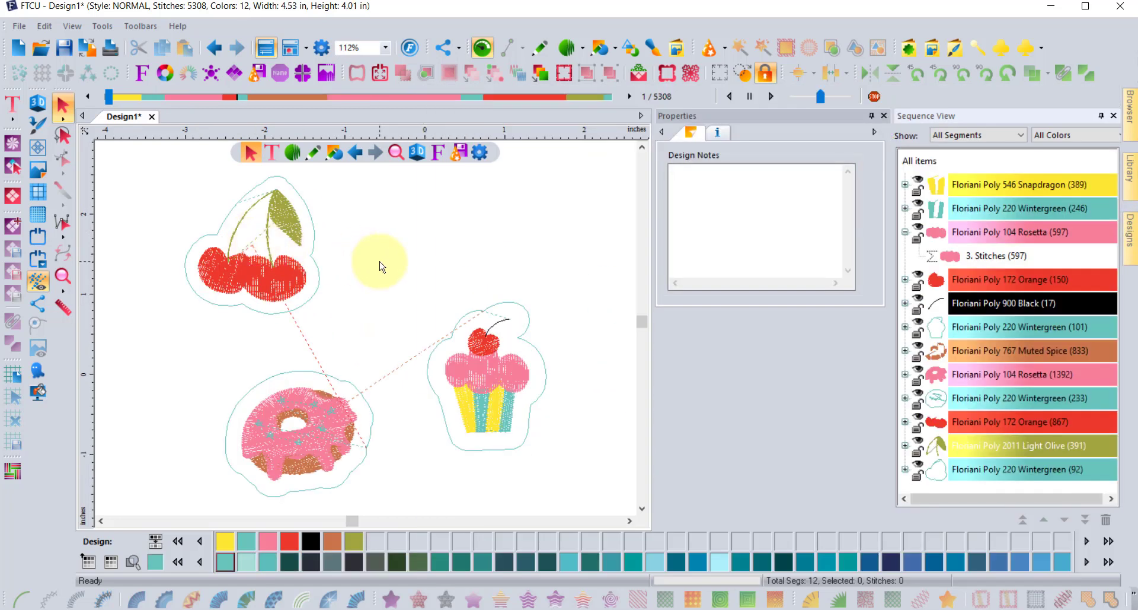
pyautogui.click(905, 421)
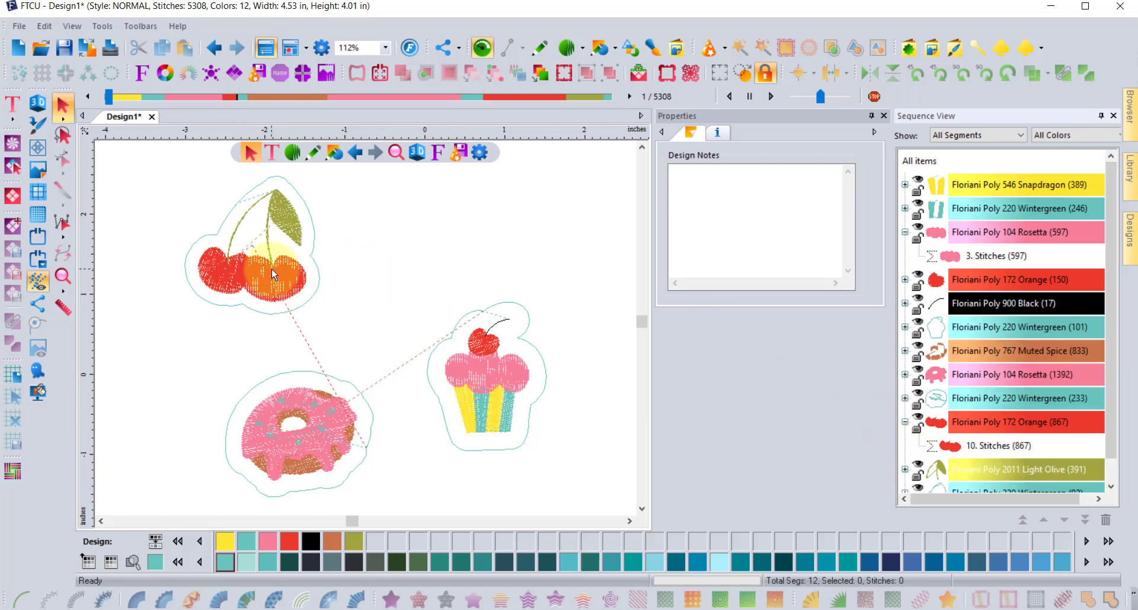
pyautogui.click(495, 366)
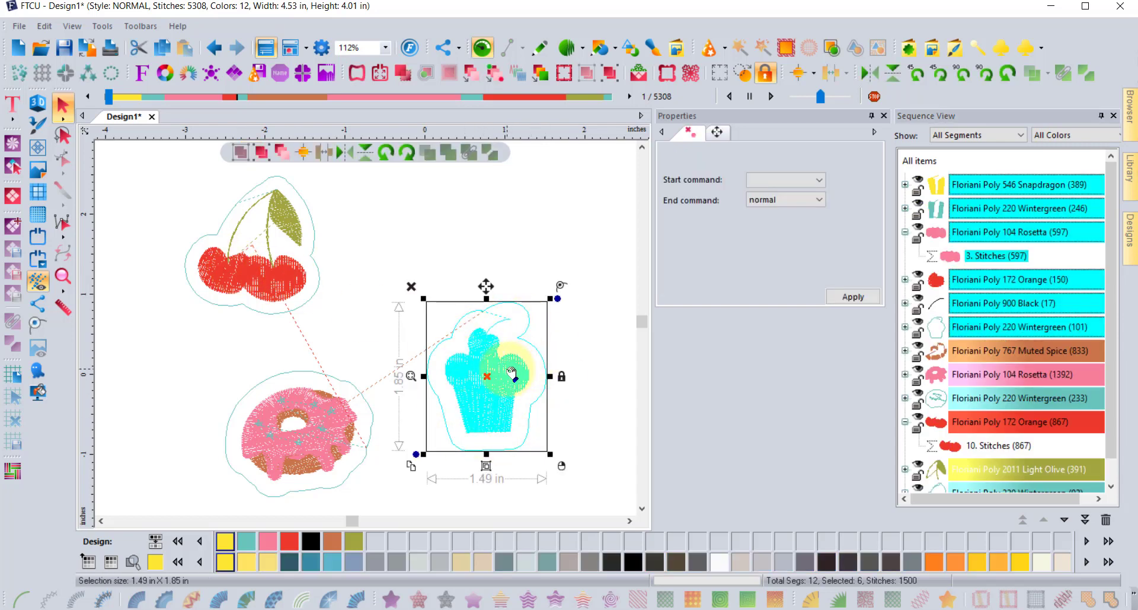
# Convert the selected cupcake to outlines from its right-click menu, giving 43 segments
pyautogui.rightClick(509, 372)
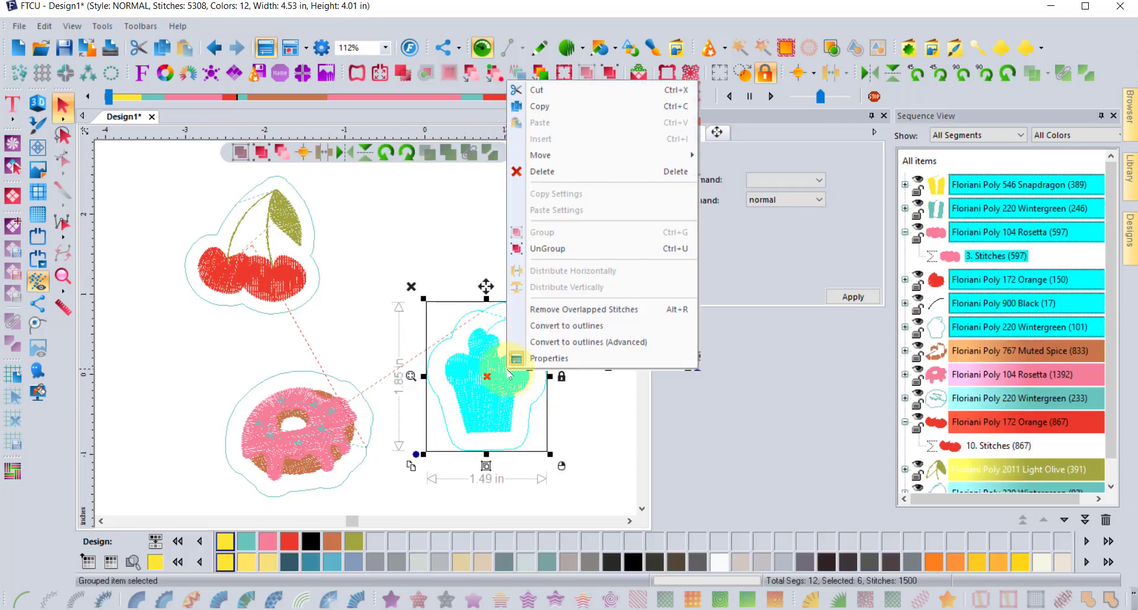
pyautogui.click(590, 326)
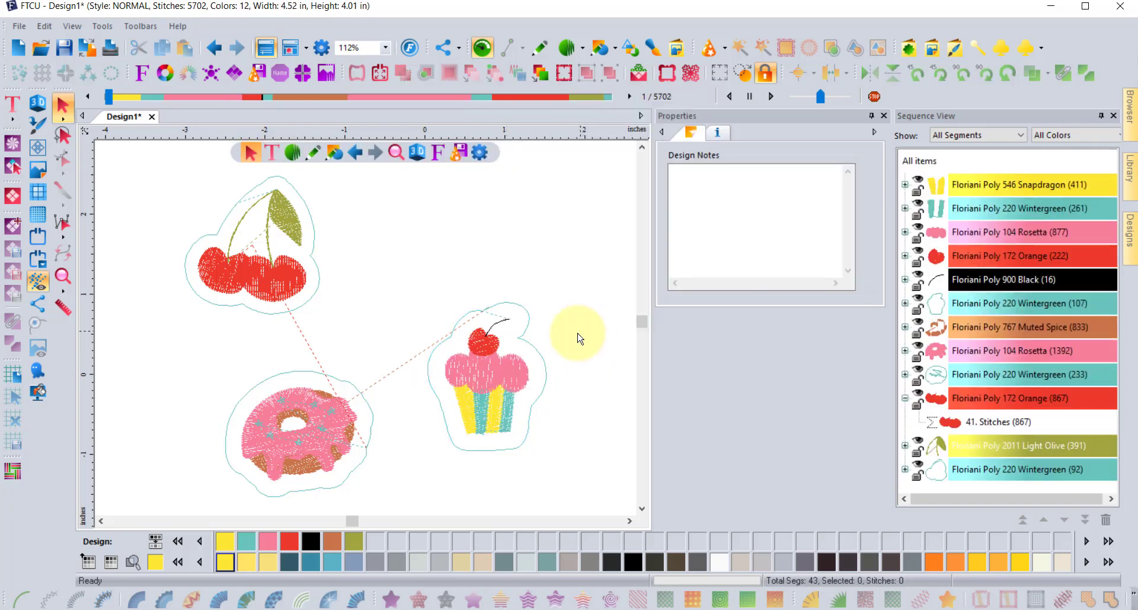
# Expand the Rosetta group and inspect the cupcake's run outline, pink fills and stitch segment
pyautogui.click(906, 232)
pyautogui.click(965, 258)
pyautogui.scroll(3, 491, 372)
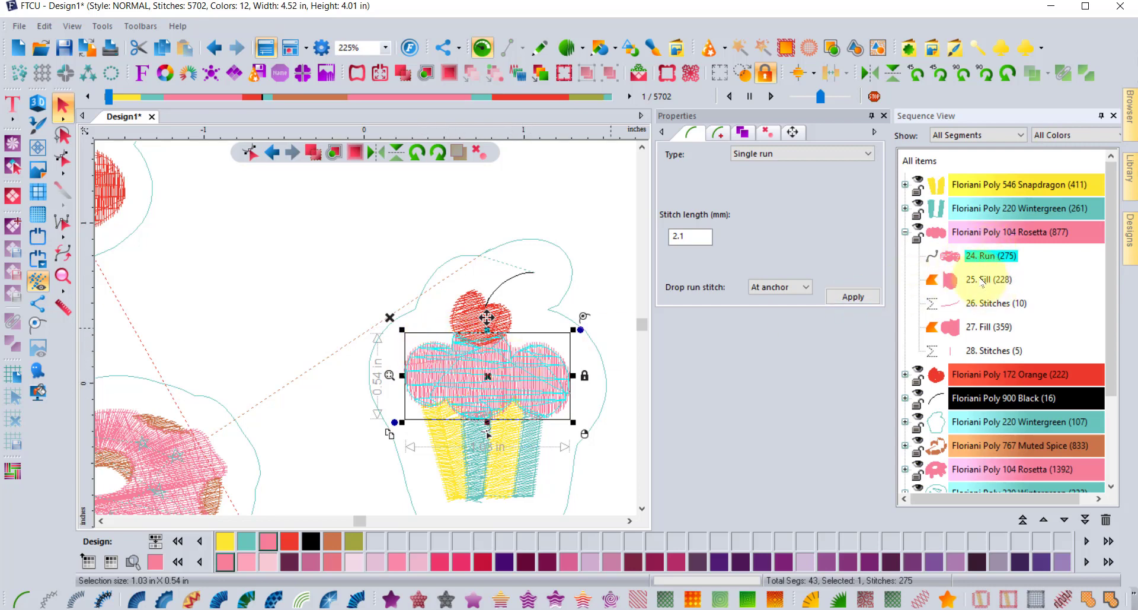
pyautogui.click(982, 280)
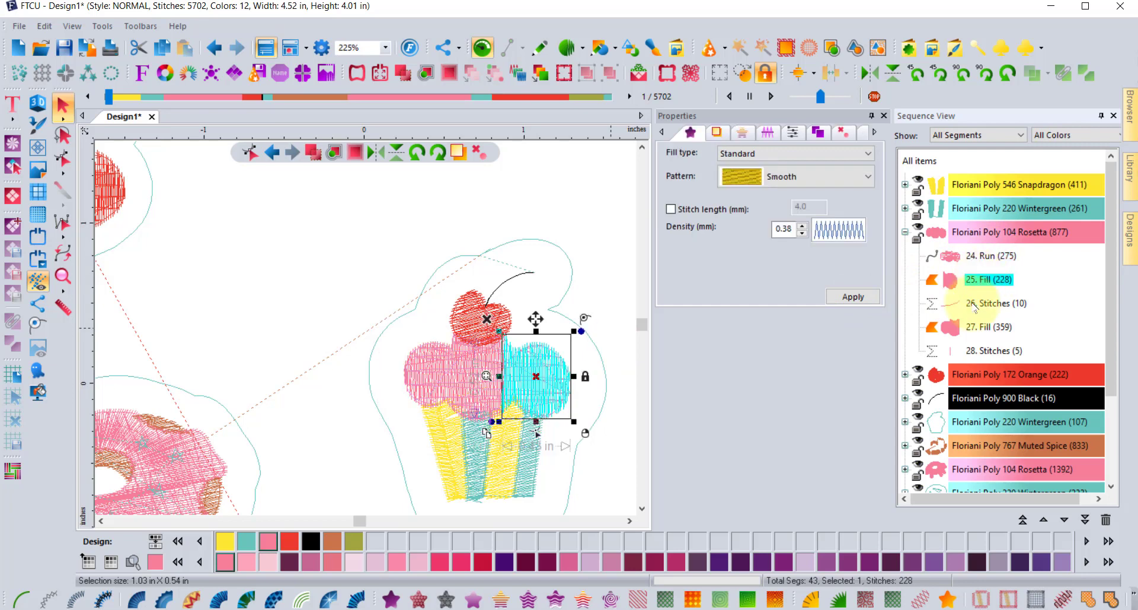
pyautogui.click(994, 303)
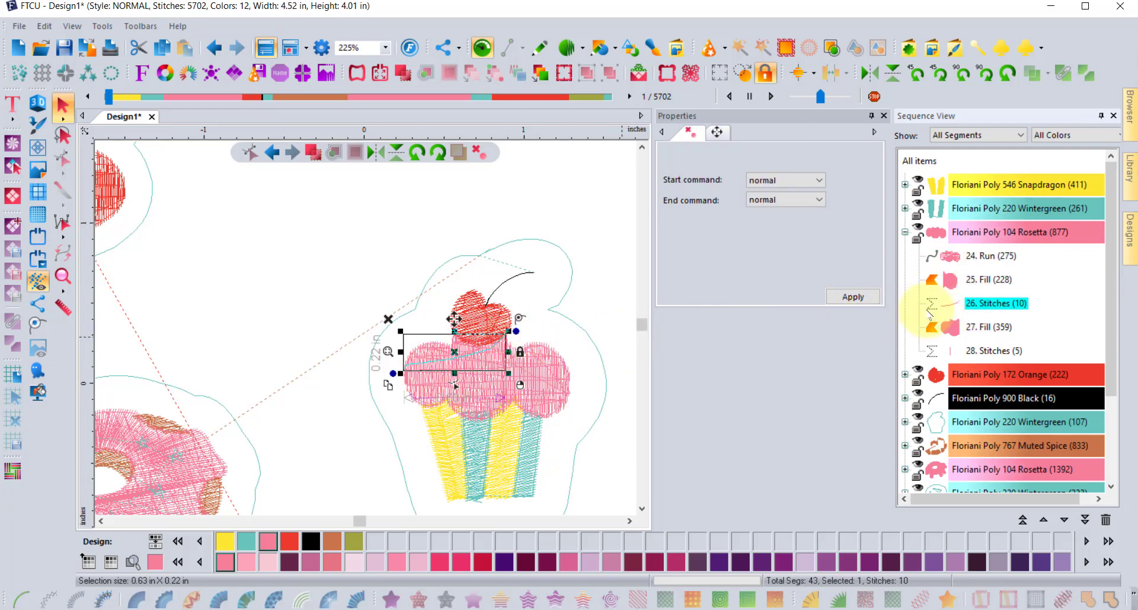
pyautogui.click(968, 331)
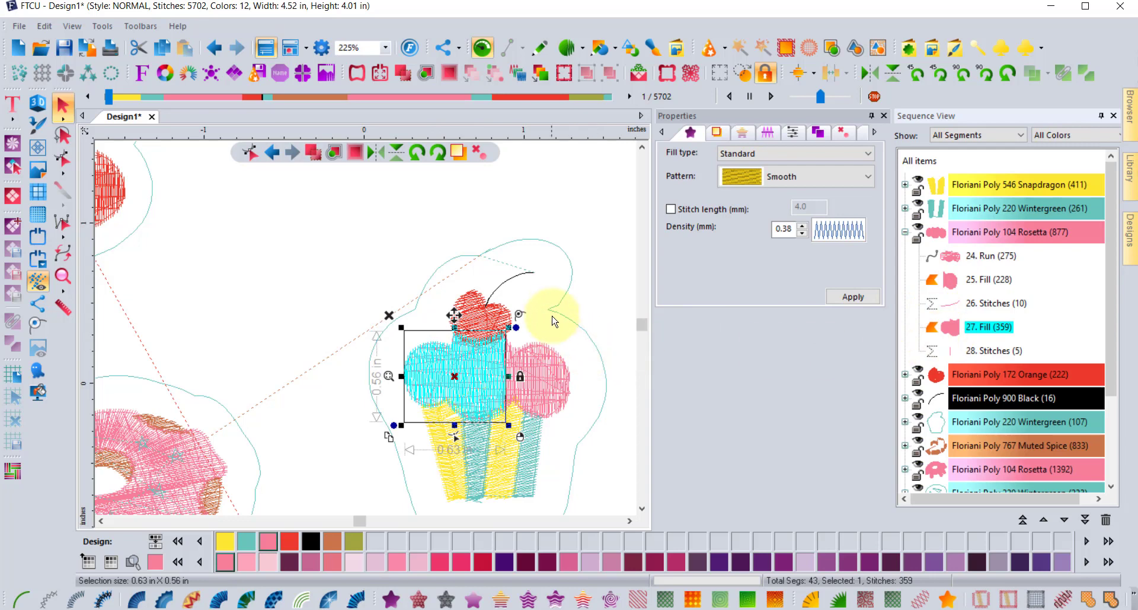
pyautogui.click(617, 290)
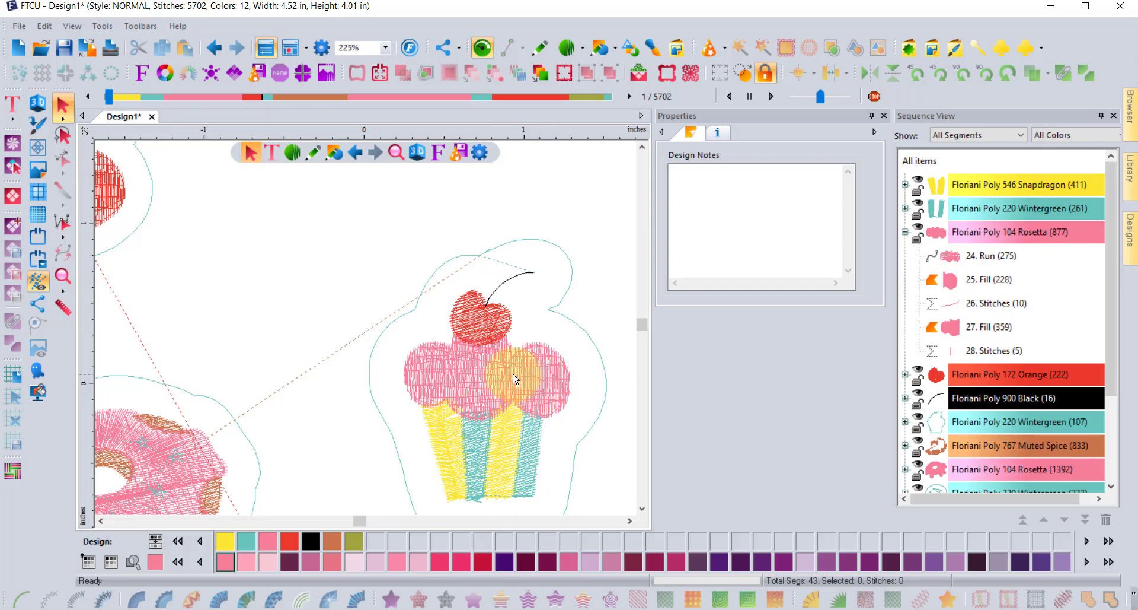
pyautogui.scroll(-1, 521, 401)
# Select the whole cupcake and resize it to 1.74 × 2.17 in
pyautogui.moveTo(605, 287); pyautogui.dragTo(430, 482)
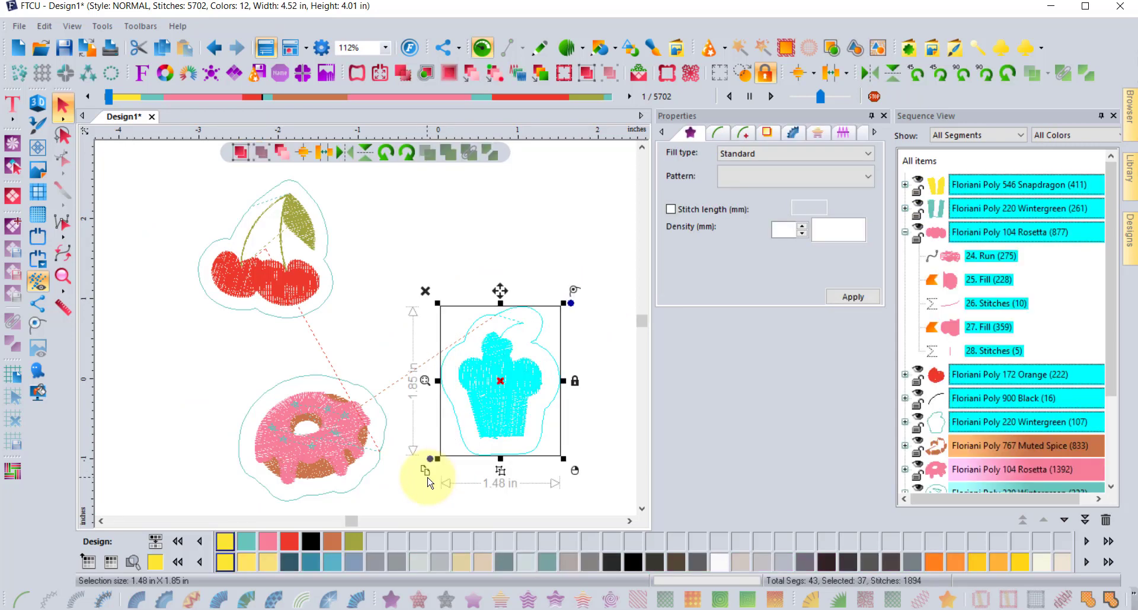
pyautogui.moveTo(565, 302); pyautogui.dragTo(580, 300)
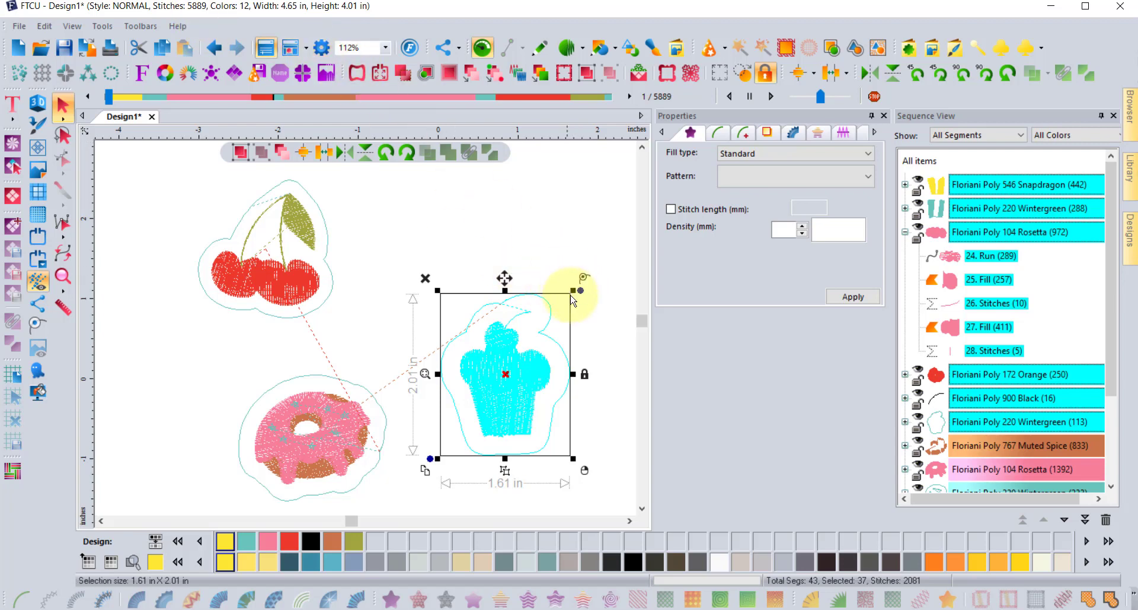
pyautogui.moveTo(571, 289); pyautogui.dragTo(582, 271)
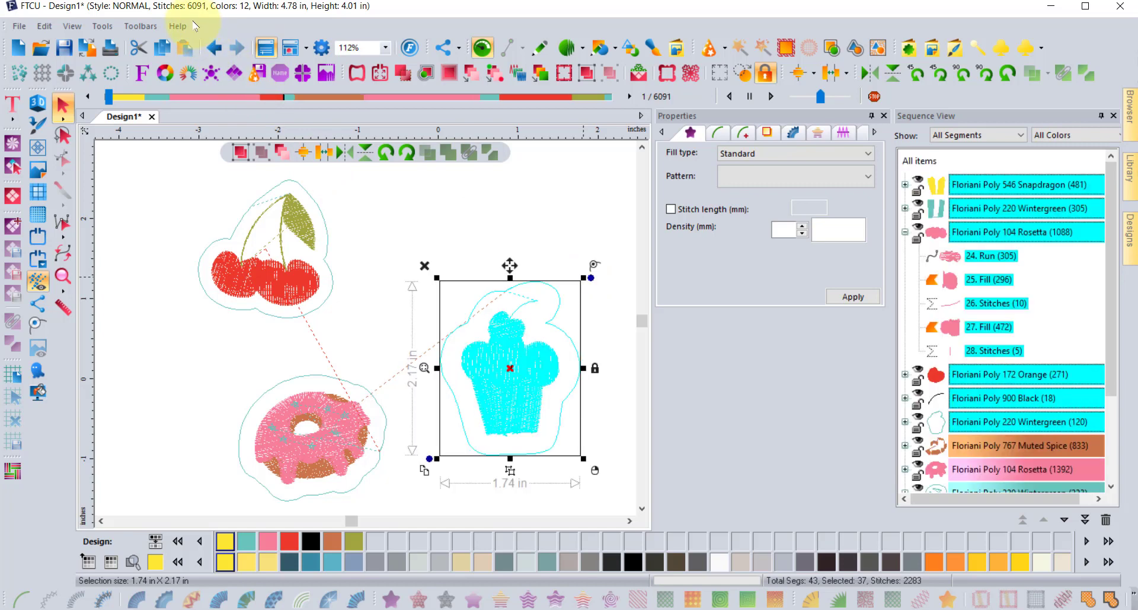
# Scale the cherry patch from 1.82 × 1.86 in up to 1.99 × 2.04 in
pyautogui.click(286, 272)
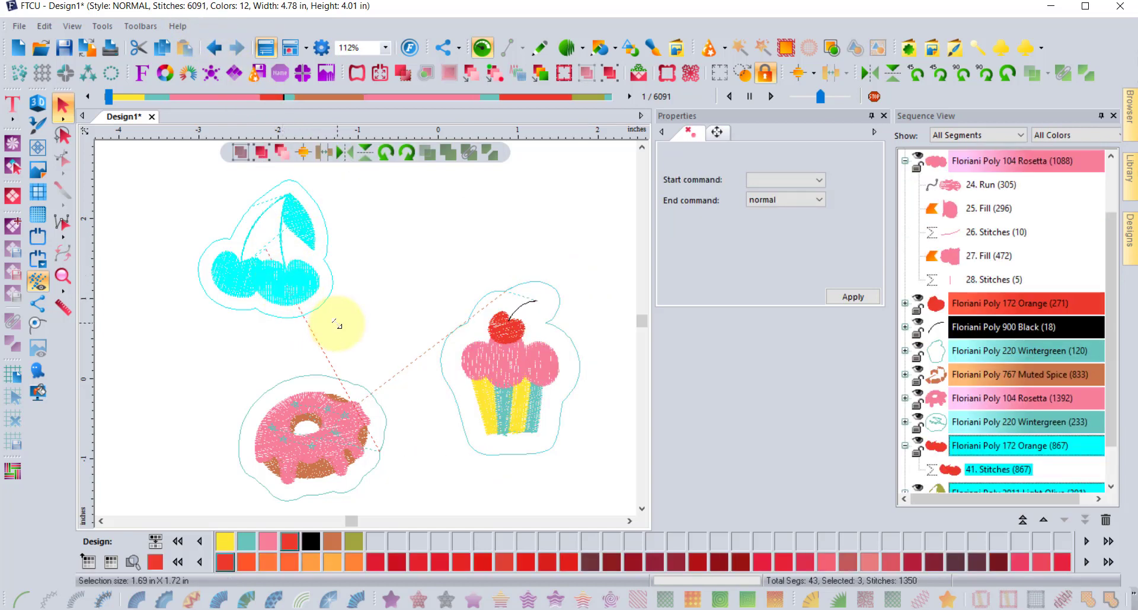
pyautogui.moveTo(338, 325); pyautogui.dragTo(349, 331)
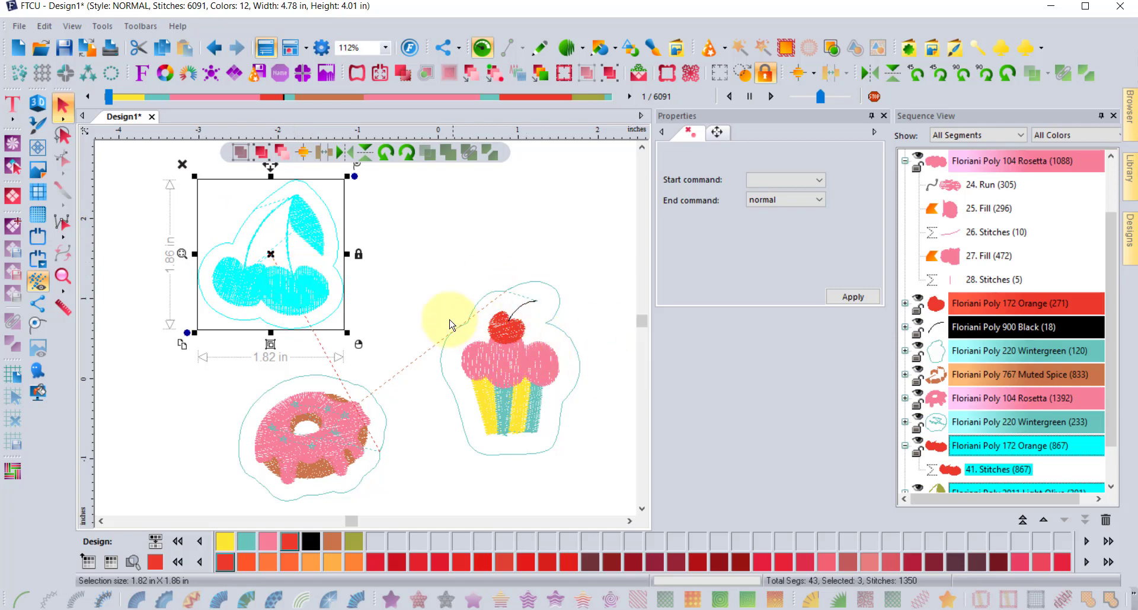
pyautogui.click(396, 250)
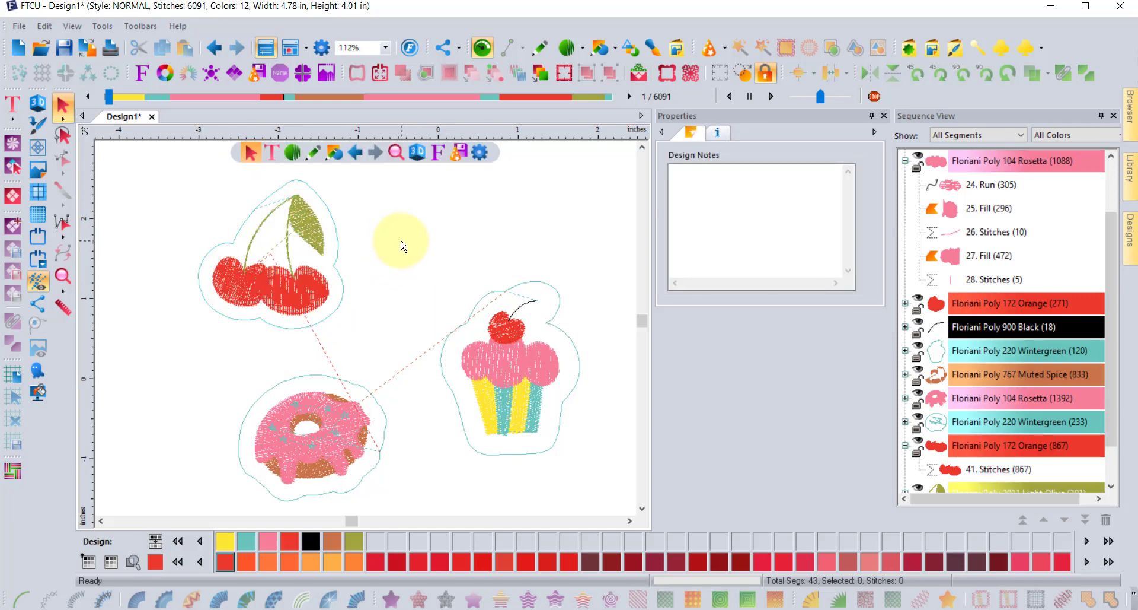
pyautogui.click(287, 291)
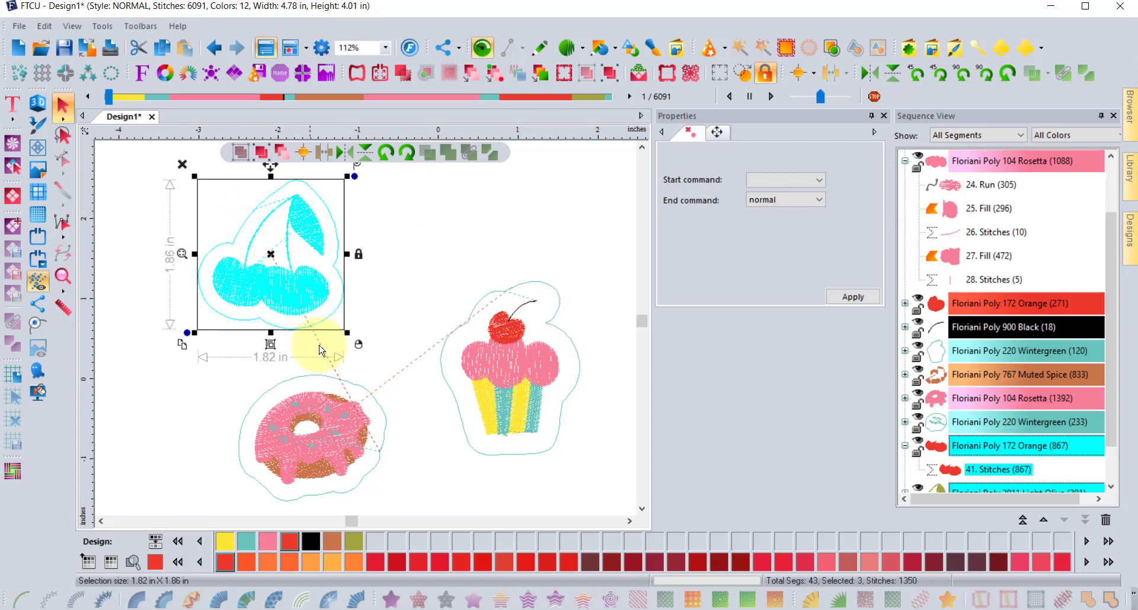
pyautogui.moveTo(347, 332); pyautogui.dragTo(361, 345)
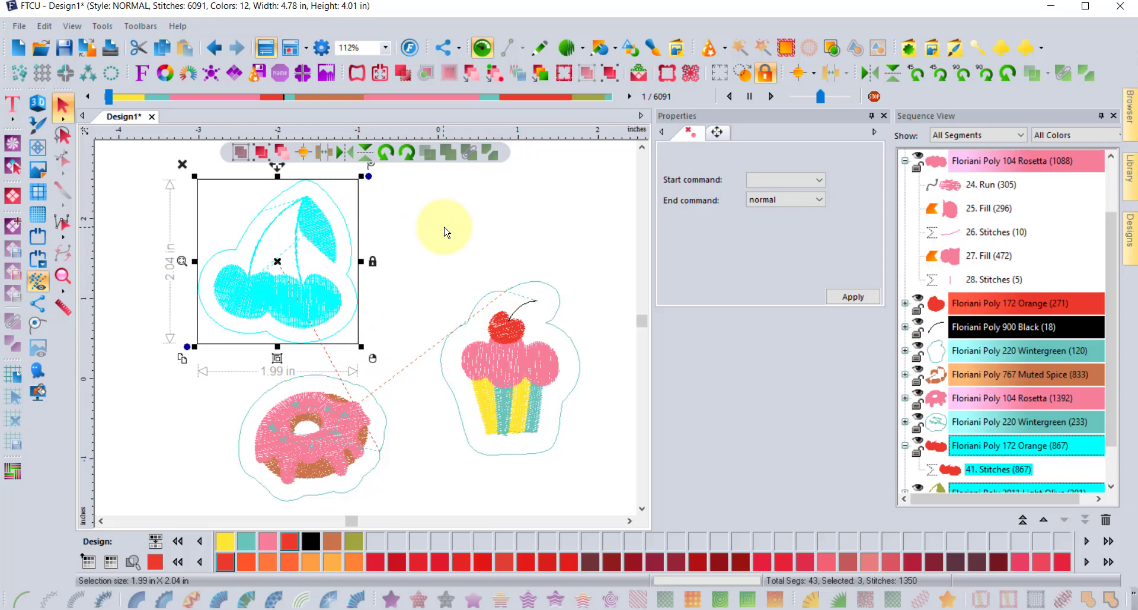
# Marquee-select the whole cupcake and bring up Override Density from the Density Optimizer
pyautogui.click(413, 222)
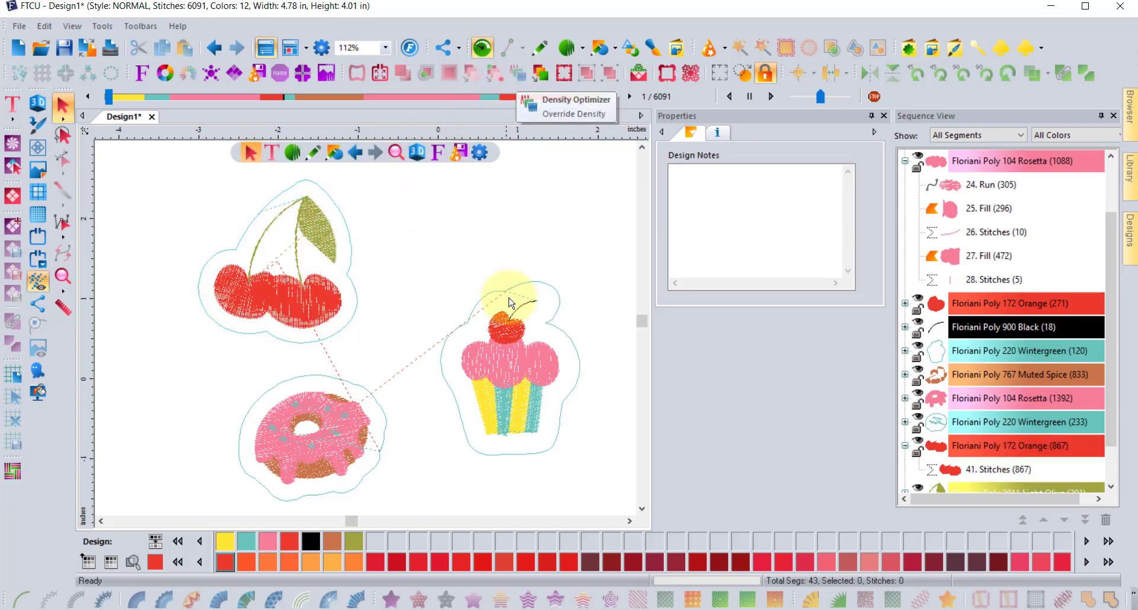
pyautogui.click(513, 360)
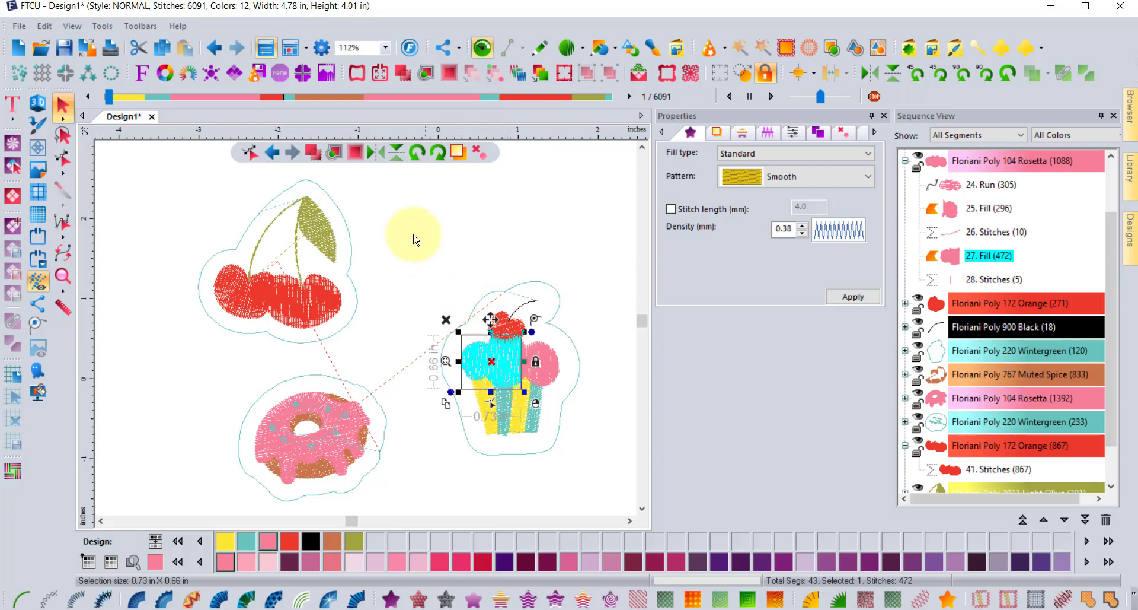
pyautogui.click(266, 294)
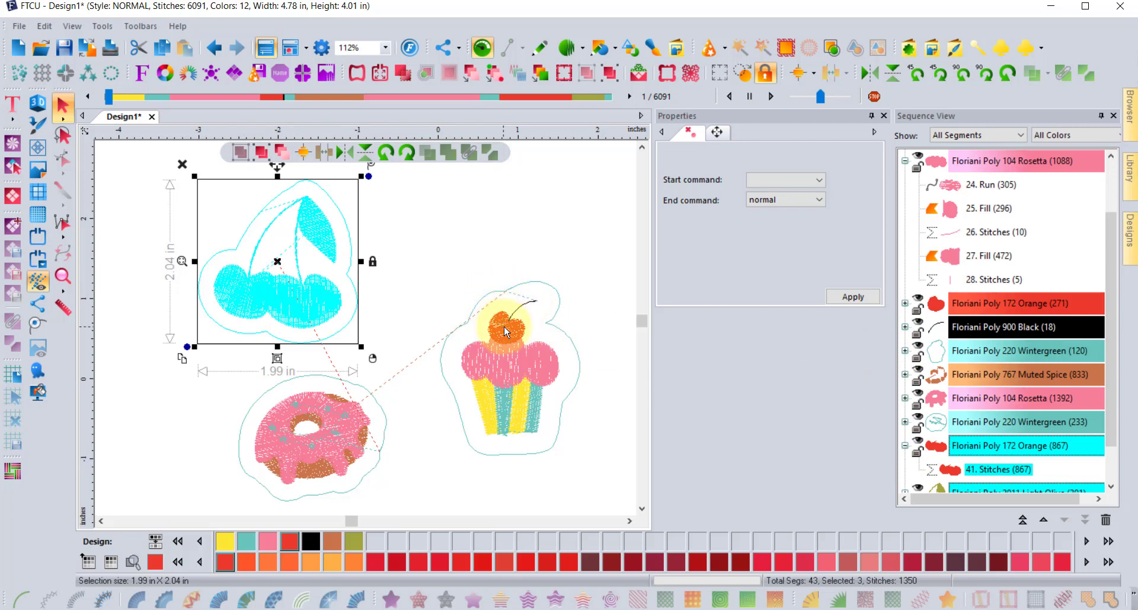
pyautogui.moveTo(428, 257); pyautogui.dragTo(604, 476)
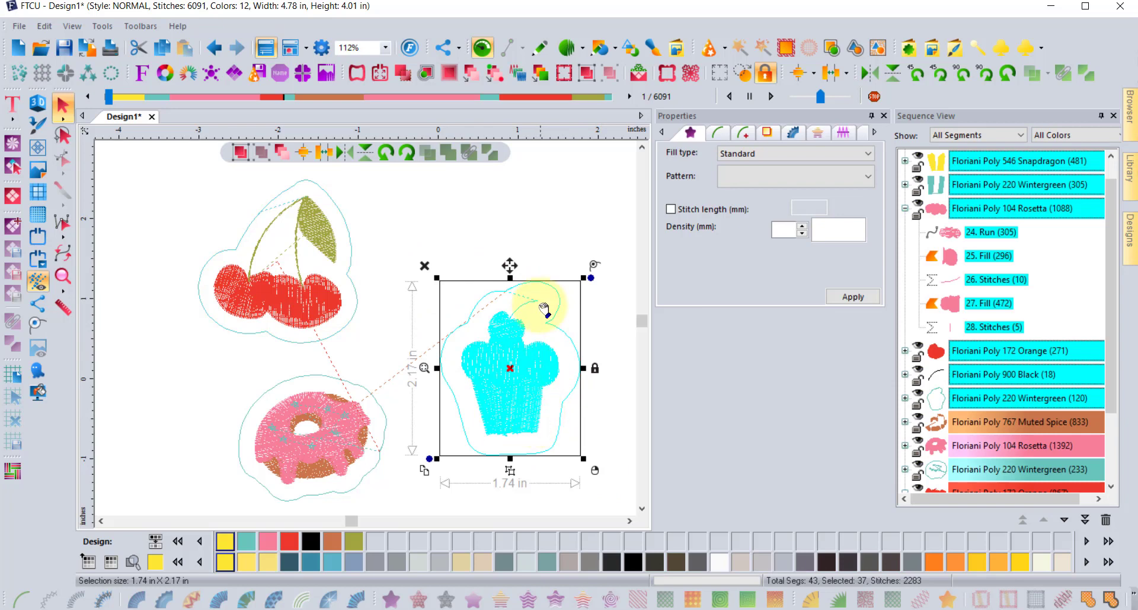
pyautogui.click(518, 75)
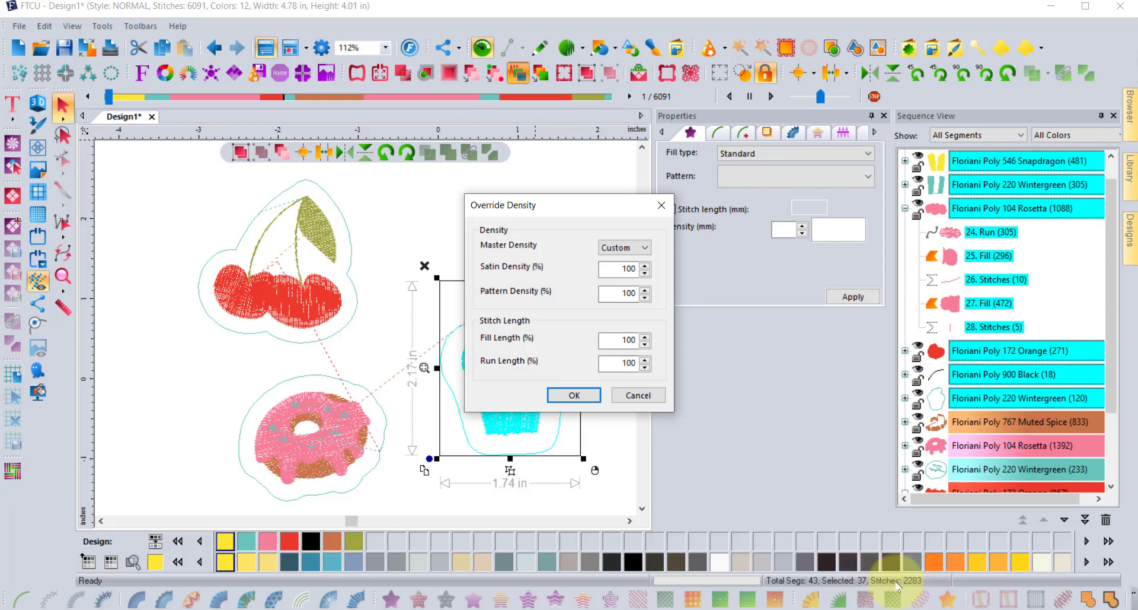
# Apply 90% master density to the cupcake, cutting Design1 to 5875 stitches
pyautogui.moveTo(558, 205); pyautogui.dragTo(676, 209)
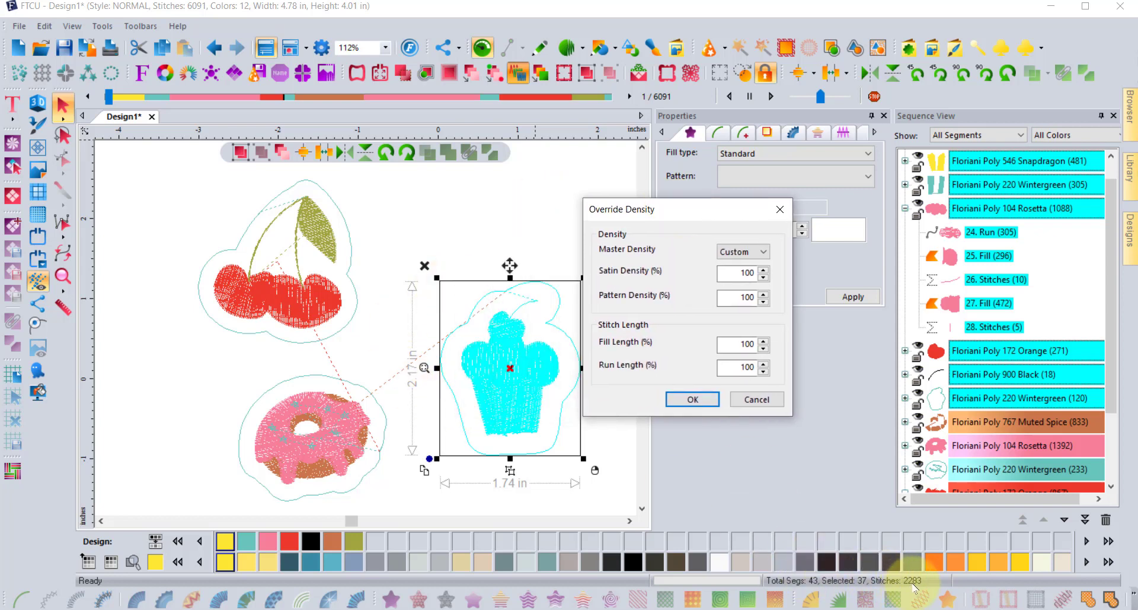
pyautogui.click(753, 251)
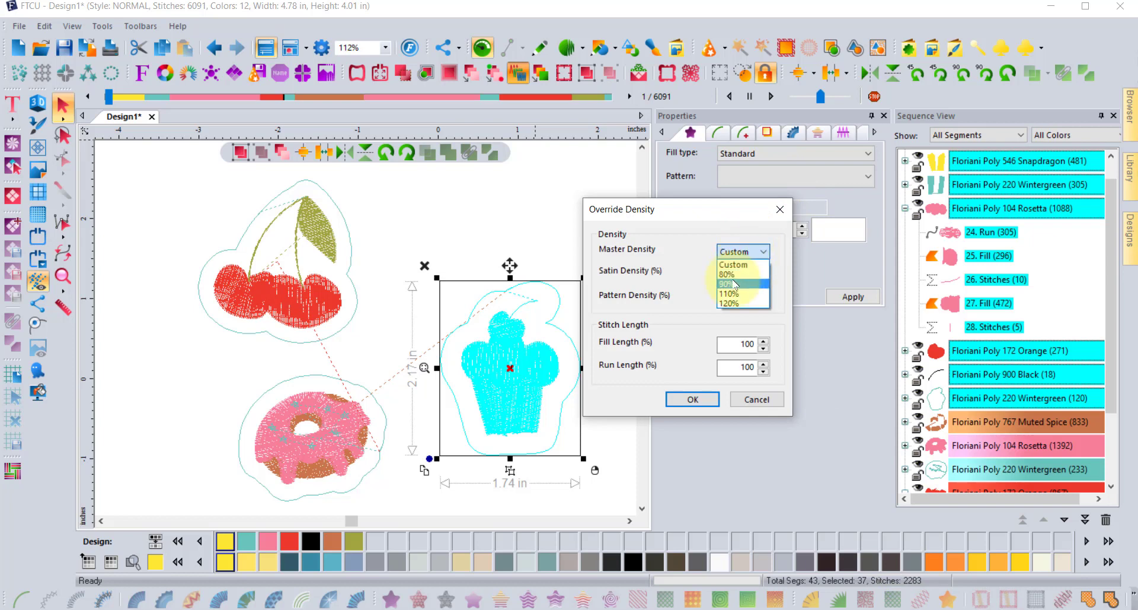
pyautogui.click(734, 284)
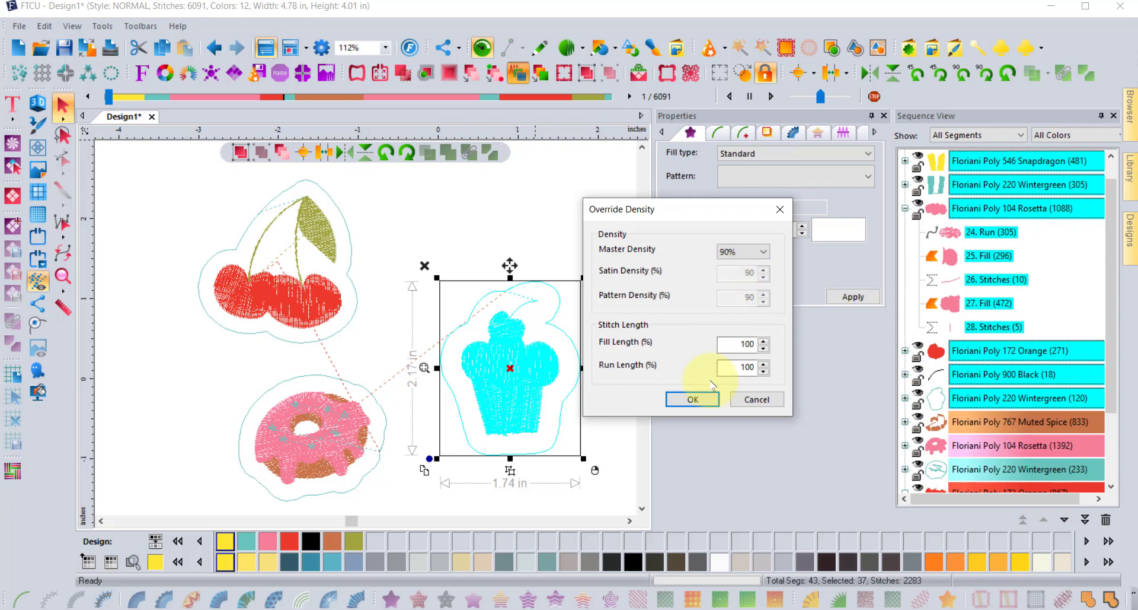
pyautogui.click(693, 400)
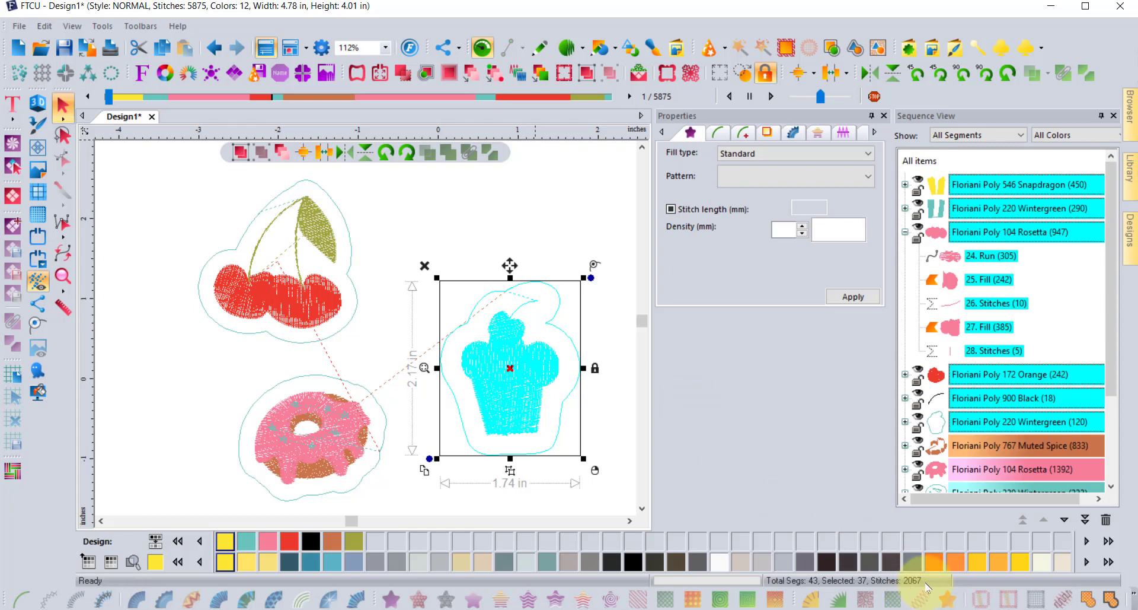
pyautogui.click(593, 224)
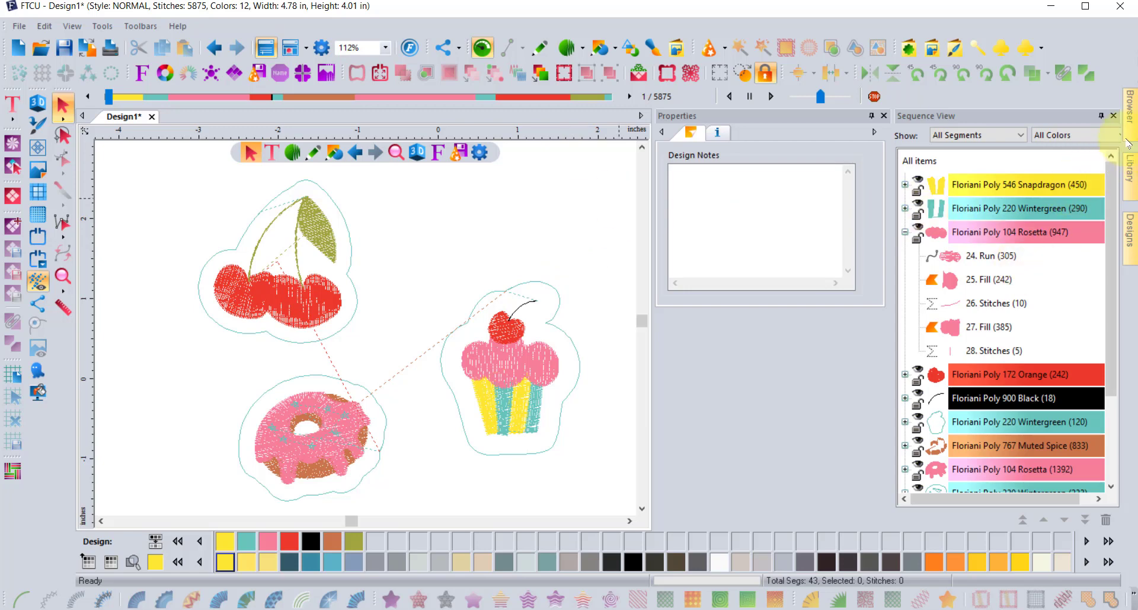
pyautogui.moveTo(1131, 119)
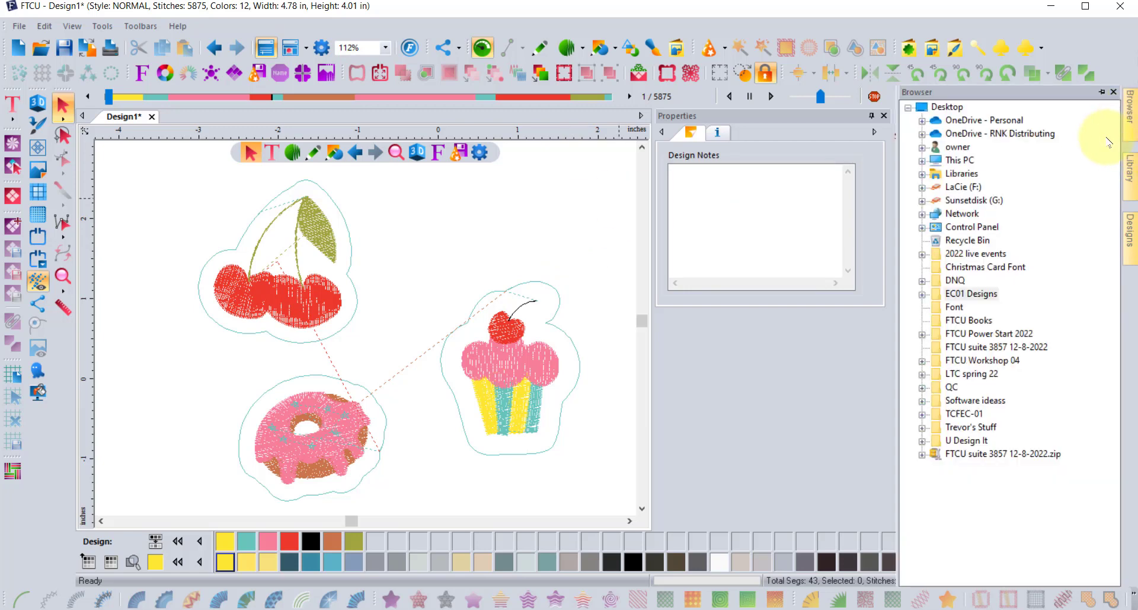
pyautogui.click(963, 296)
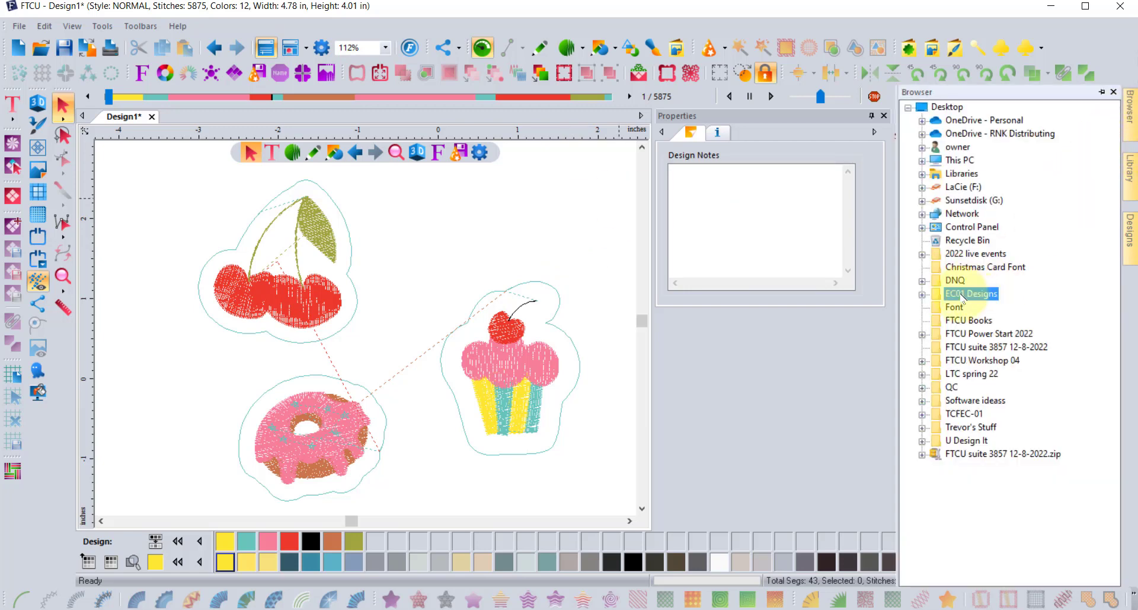
pyautogui.moveTo(1129, 239)
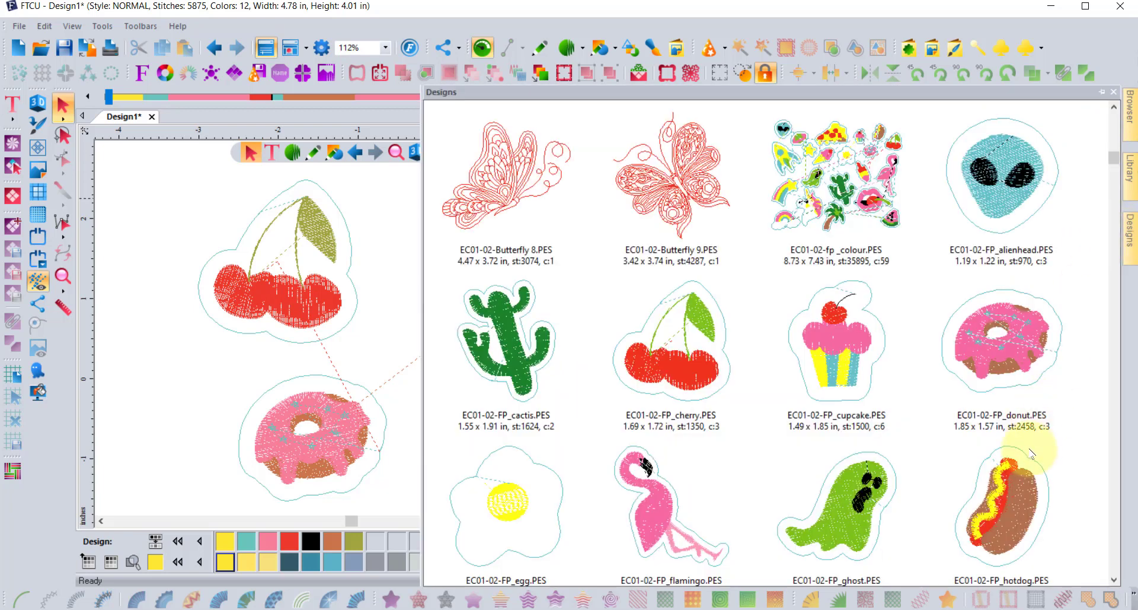
pyautogui.moveTo(1015, 524); pyautogui.dragTo(189, 388)
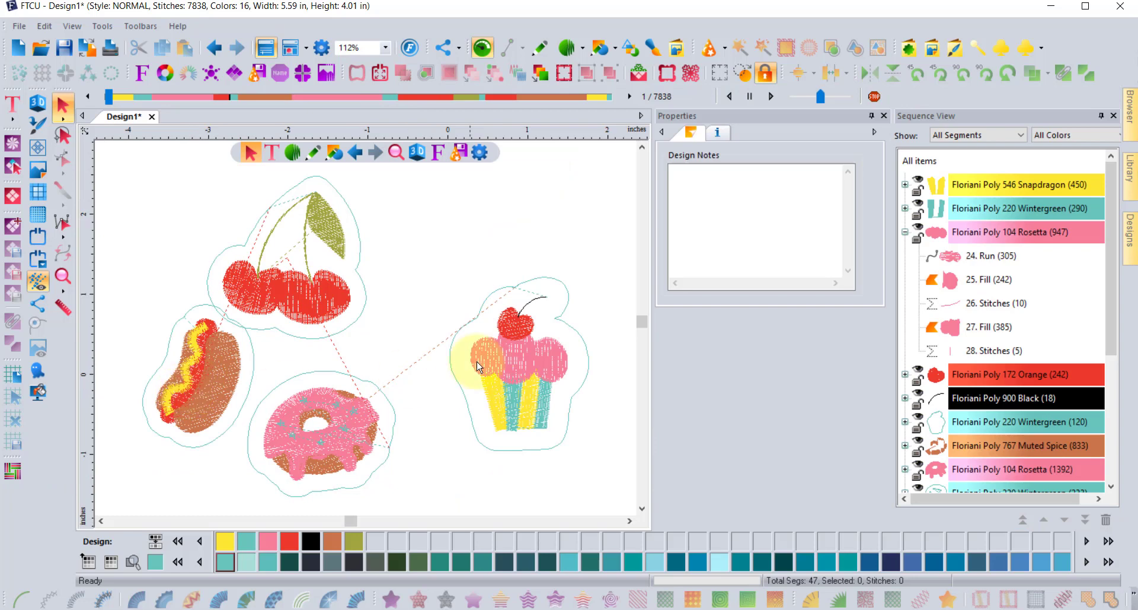
# Select the hotdog and expand Muted Spice (1094) in Sequence View to reveal its 45. Stitches block
pyautogui.click(191, 376)
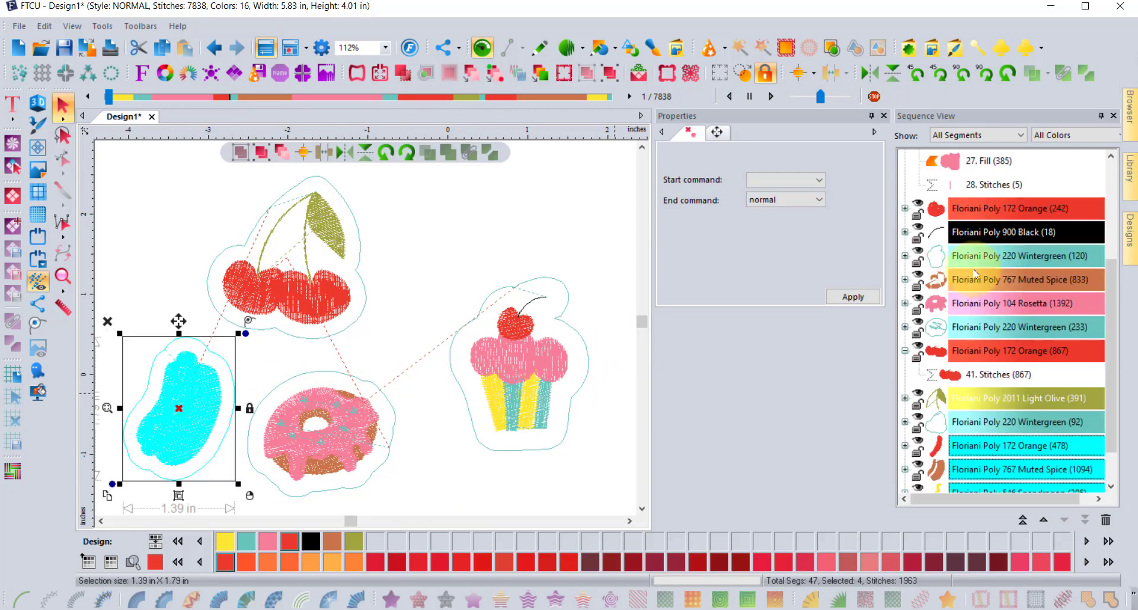
pyautogui.scroll(-2, 1020, 282)
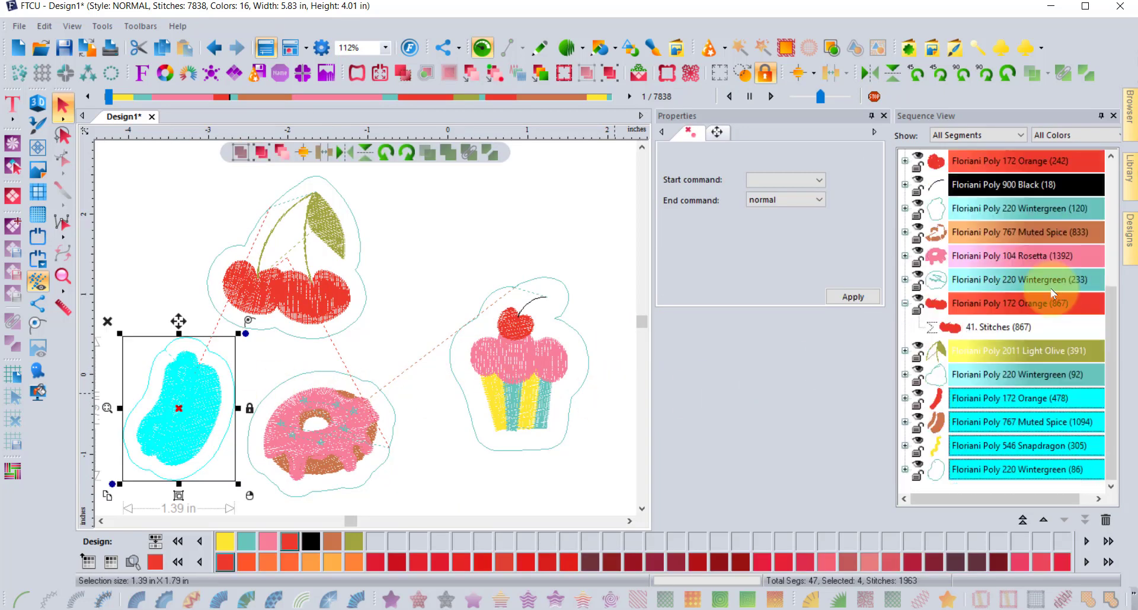
pyautogui.click(905, 422)
pyautogui.scroll(-1, 961, 412)
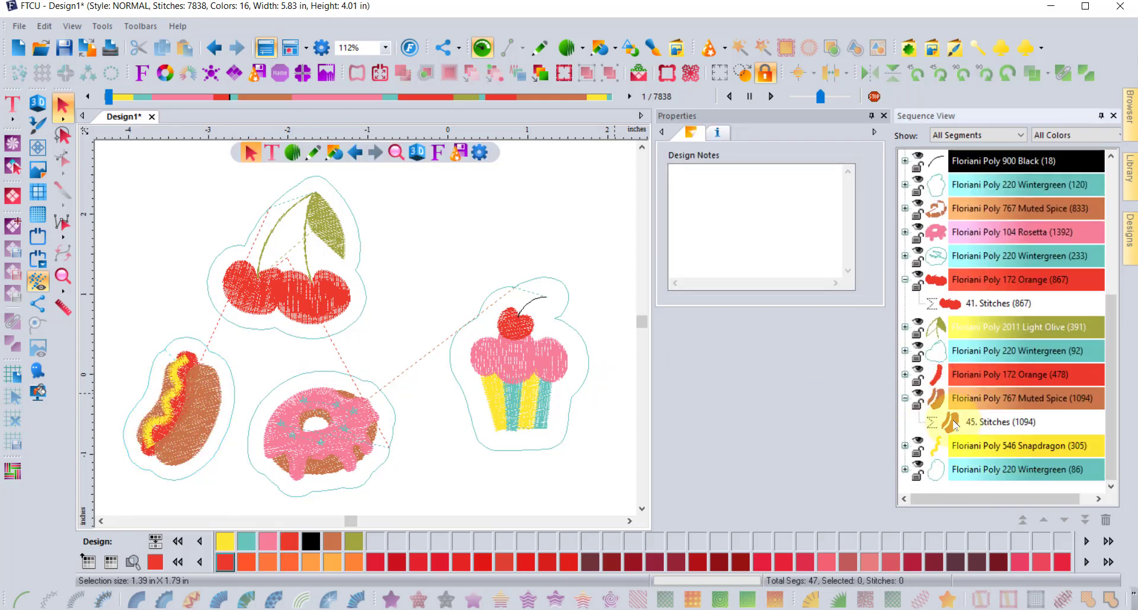
pyautogui.click(208, 389)
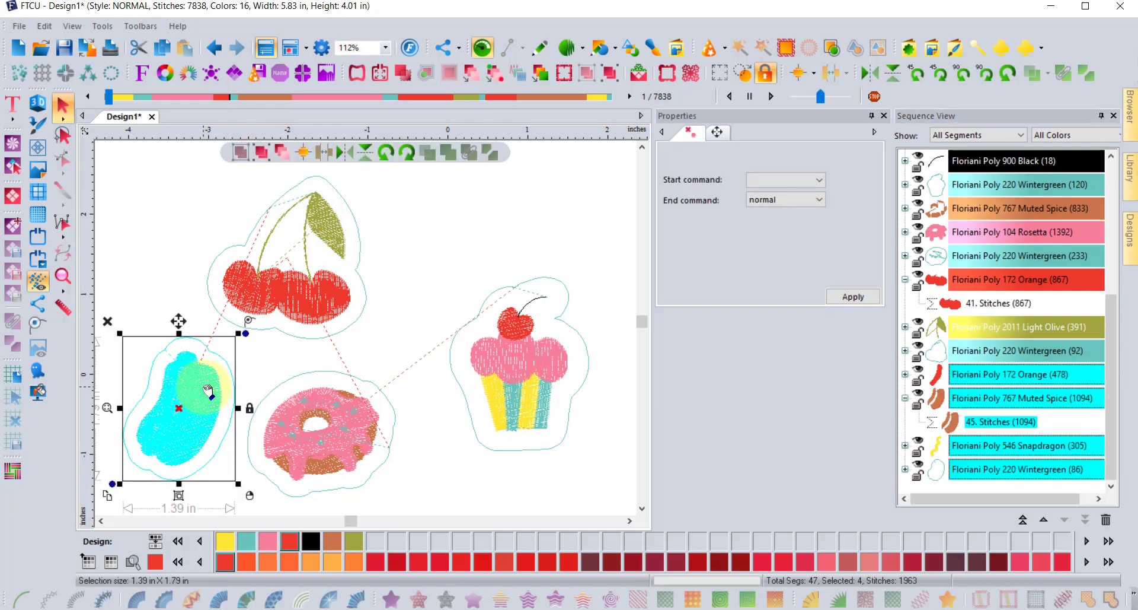
pyautogui.click(140, 249)
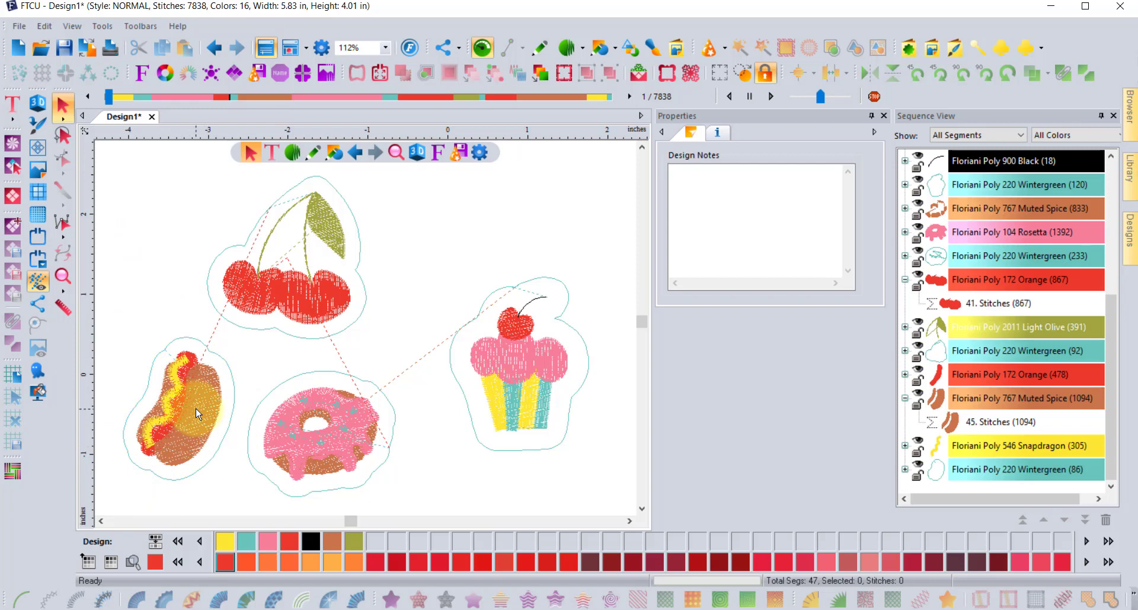
# Convert the hotdog's 45. Stitches (1094) block into outline objects
pyautogui.click(987, 422)
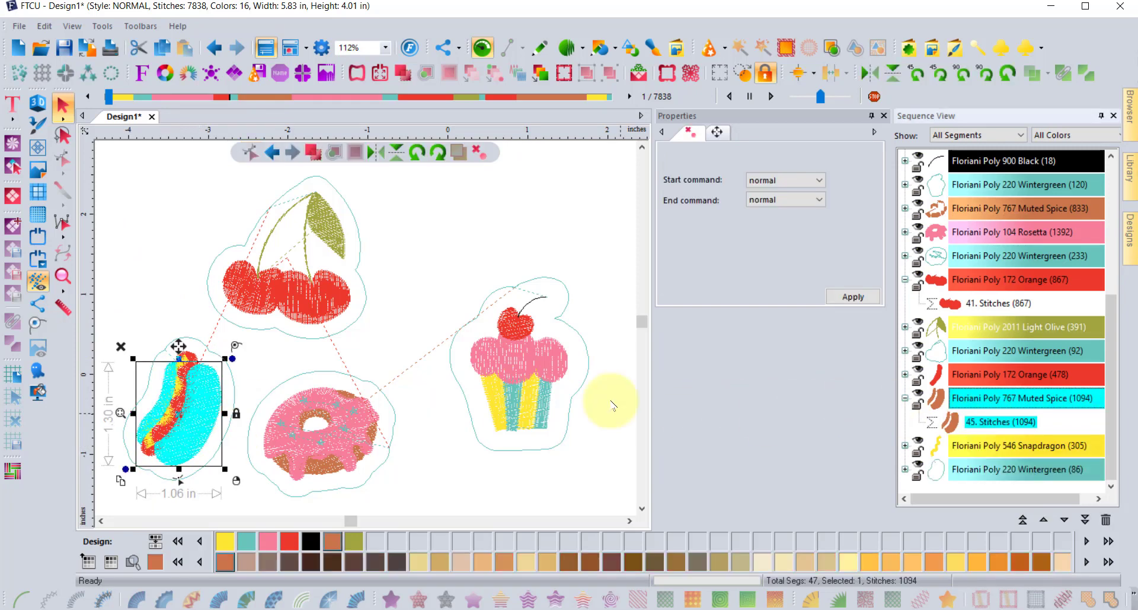
pyautogui.rightClick(213, 416)
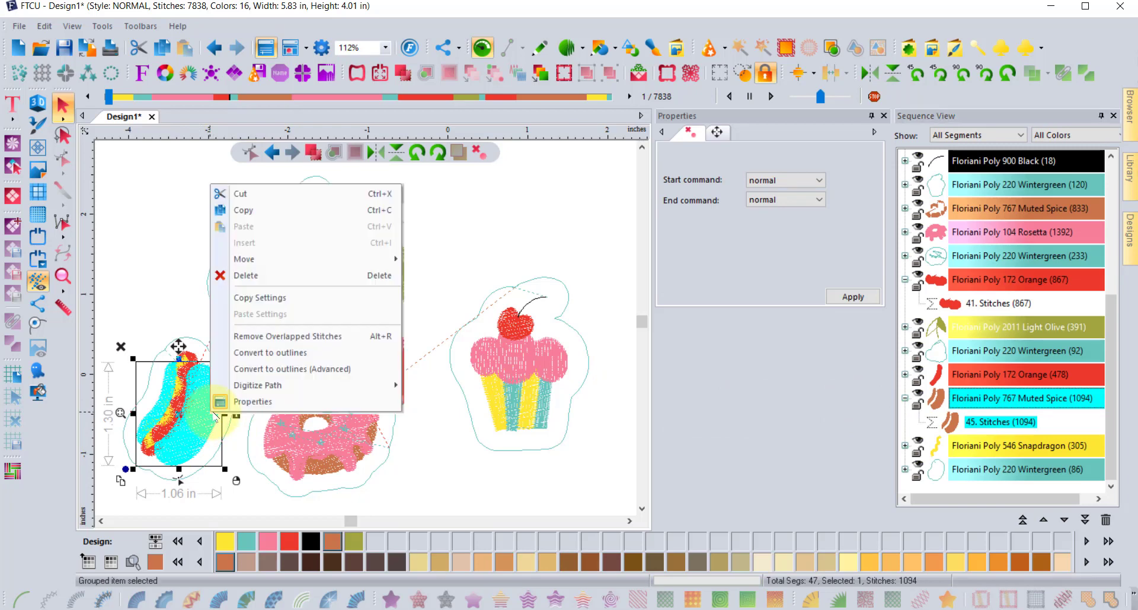
pyautogui.click(279, 353)
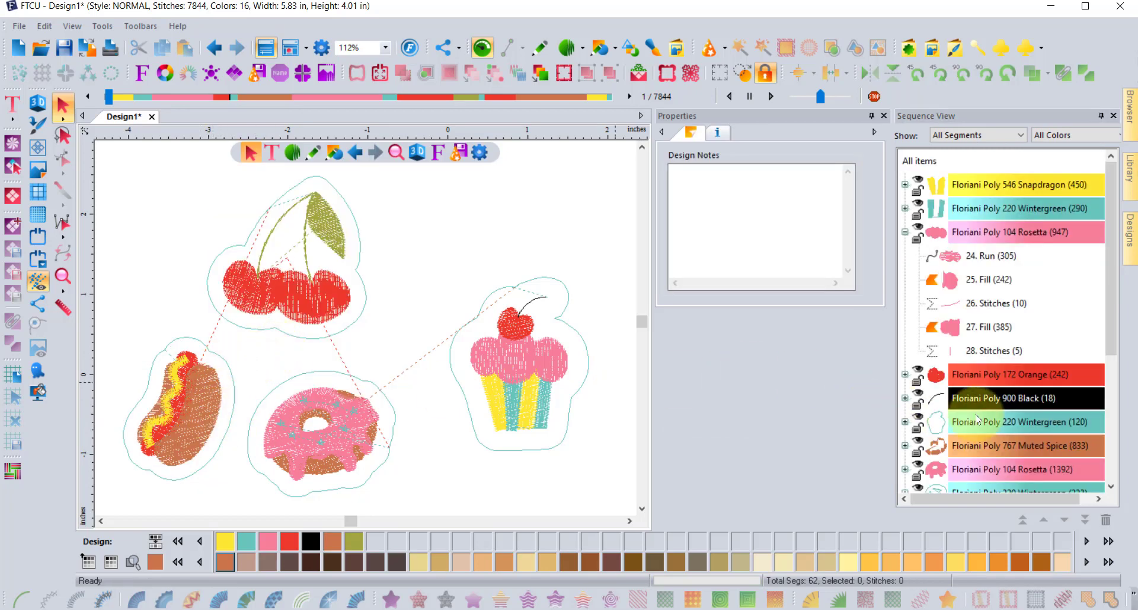
# Expand the Muted Spice and Orange groups to see the new segments, then marquee-select the hotdog
pyautogui.scroll(-2, 978, 420)
pyautogui.click(905, 397)
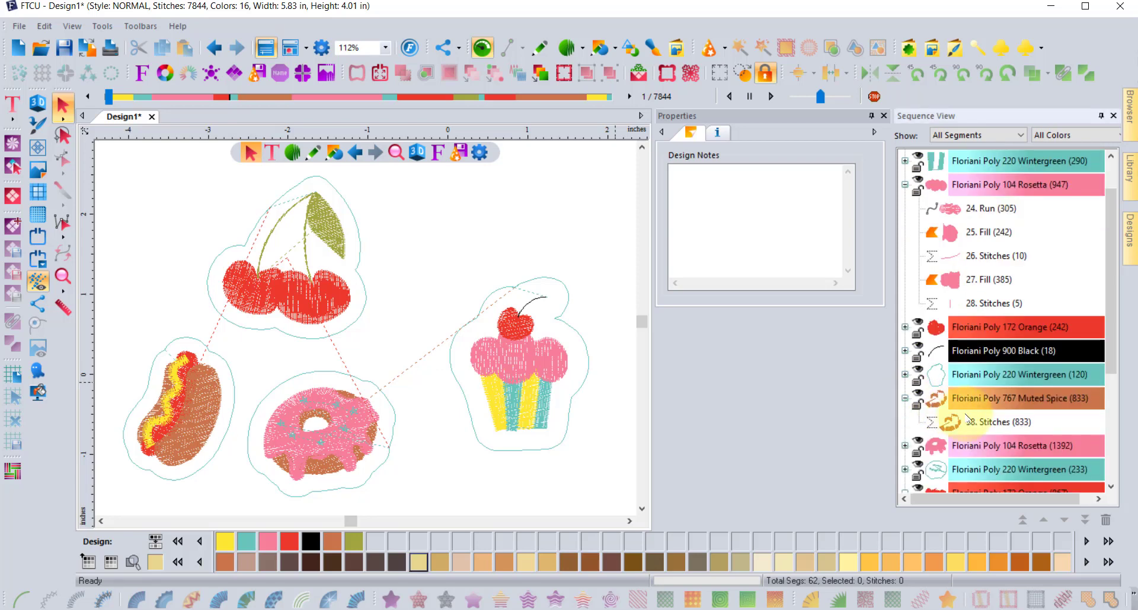
pyautogui.scroll(-3, 967, 418)
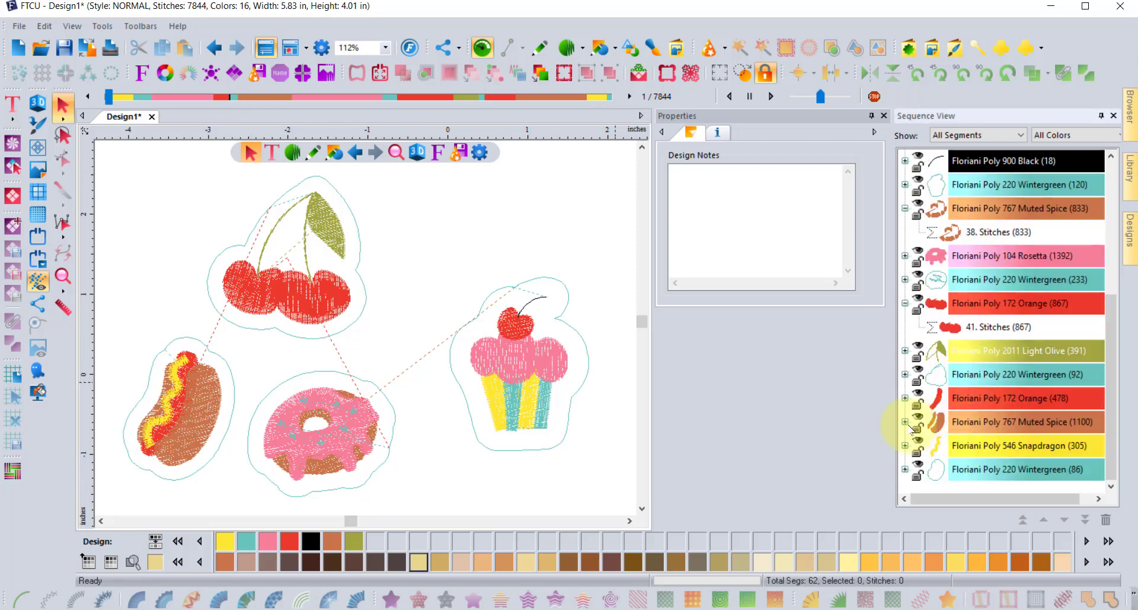
pyautogui.click(906, 422)
pyautogui.scroll(-2, 972, 442)
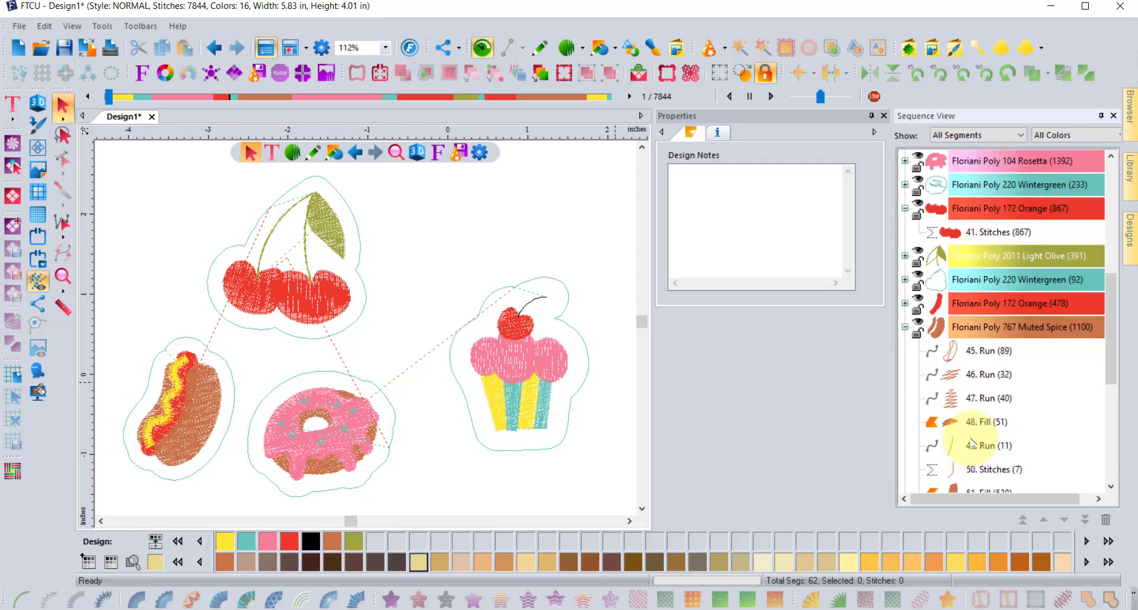
pyautogui.click(905, 303)
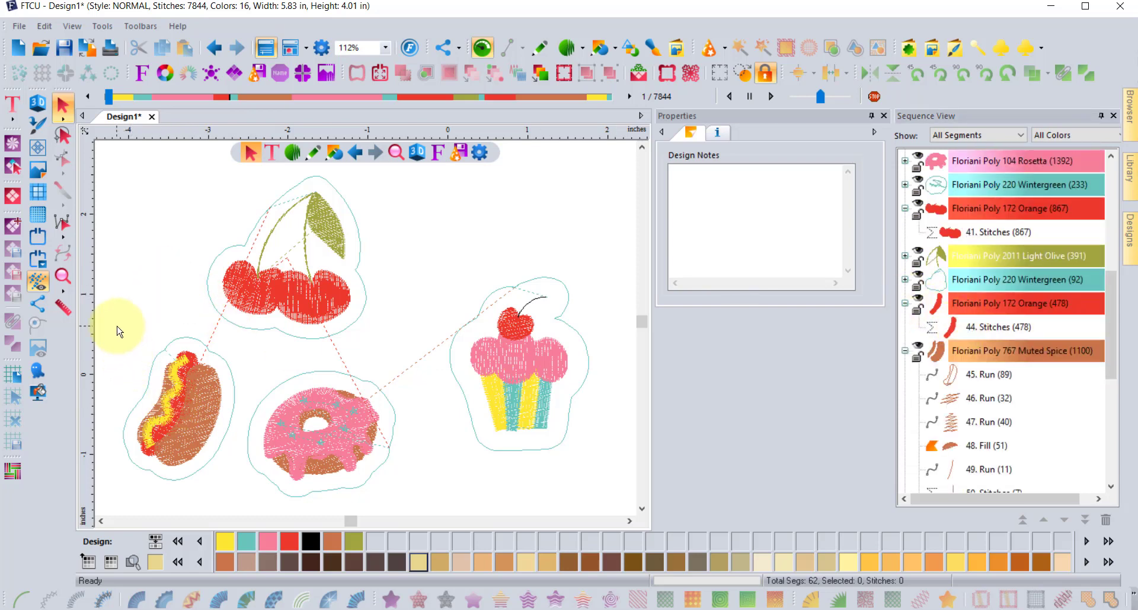
pyautogui.moveTo(115, 323); pyautogui.dragTo(241, 501)
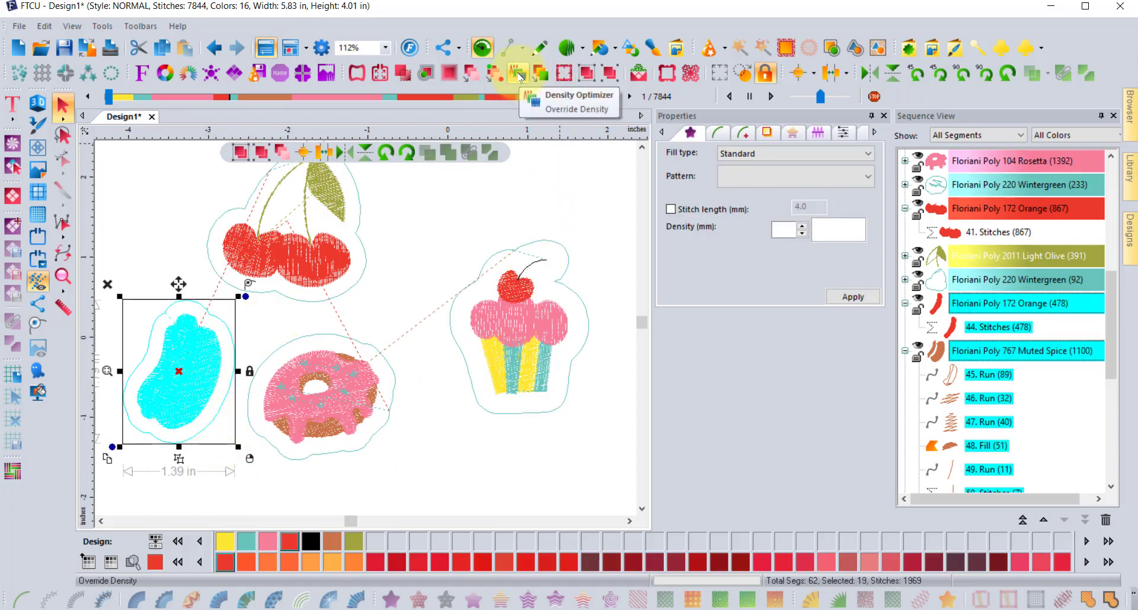
# Undo the hotdog conversion and earlier cupcake and cherry edits back to 5308 stitches, 12 colours
pyautogui.click(517, 74)
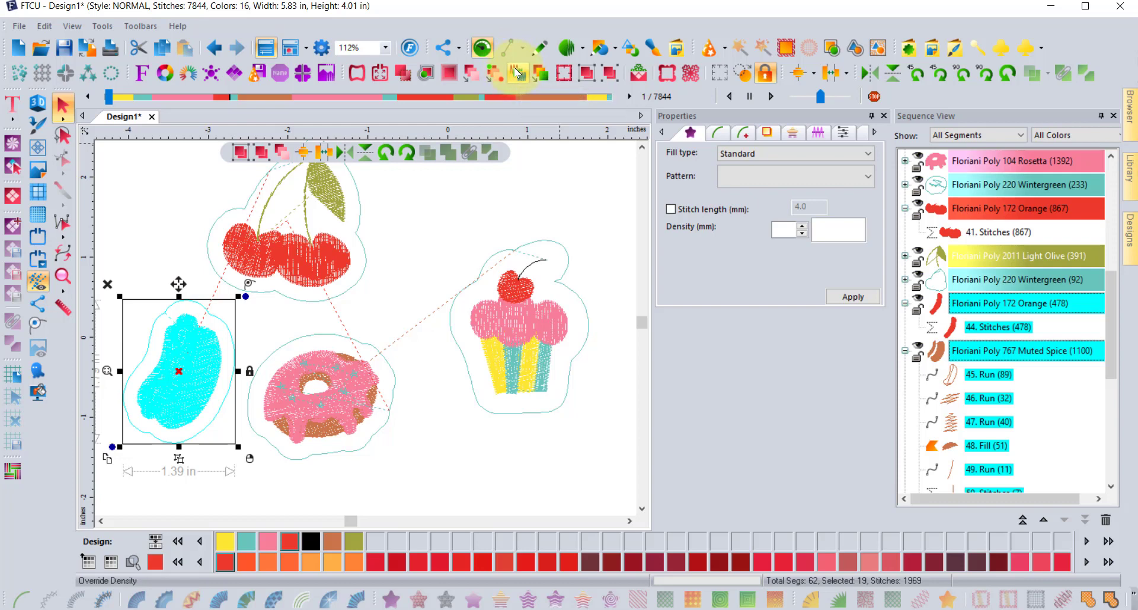
pyautogui.click(438, 227)
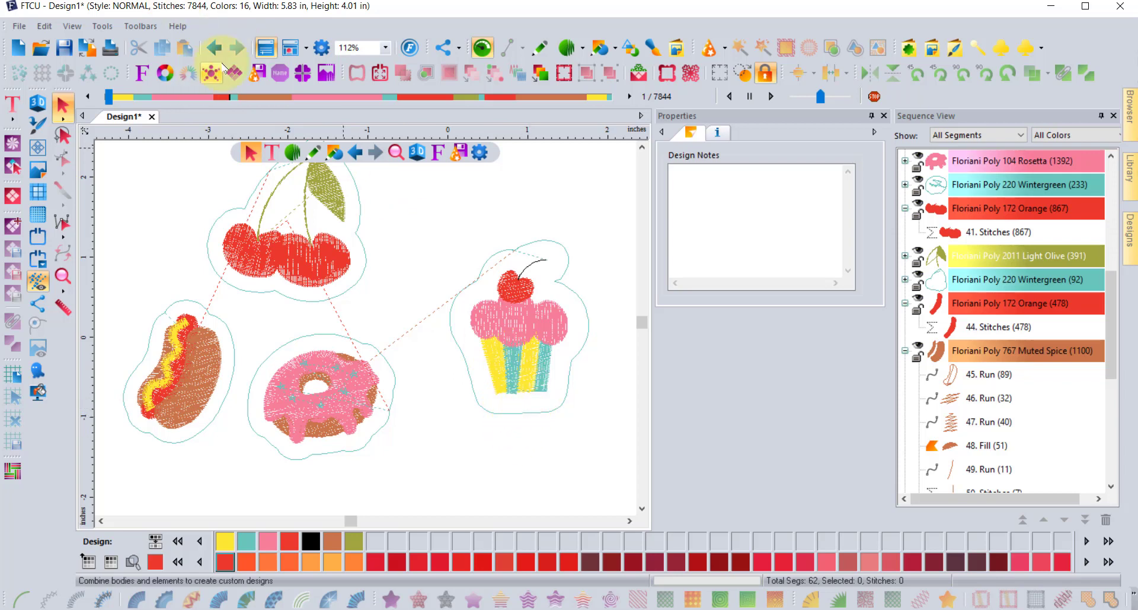
pyautogui.click(214, 48)
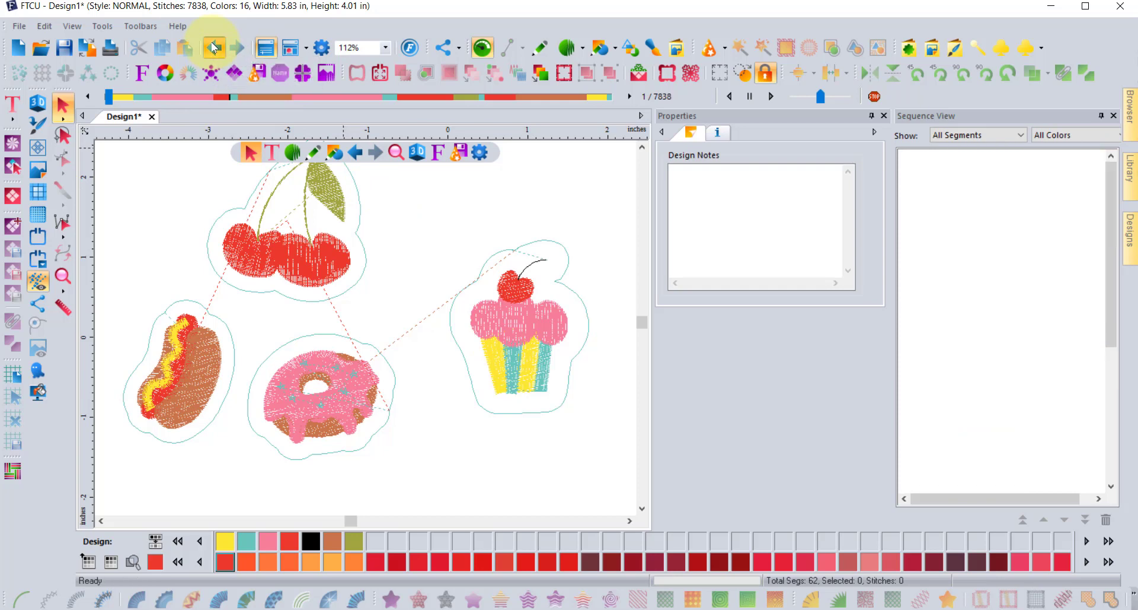
pyautogui.click(213, 47)
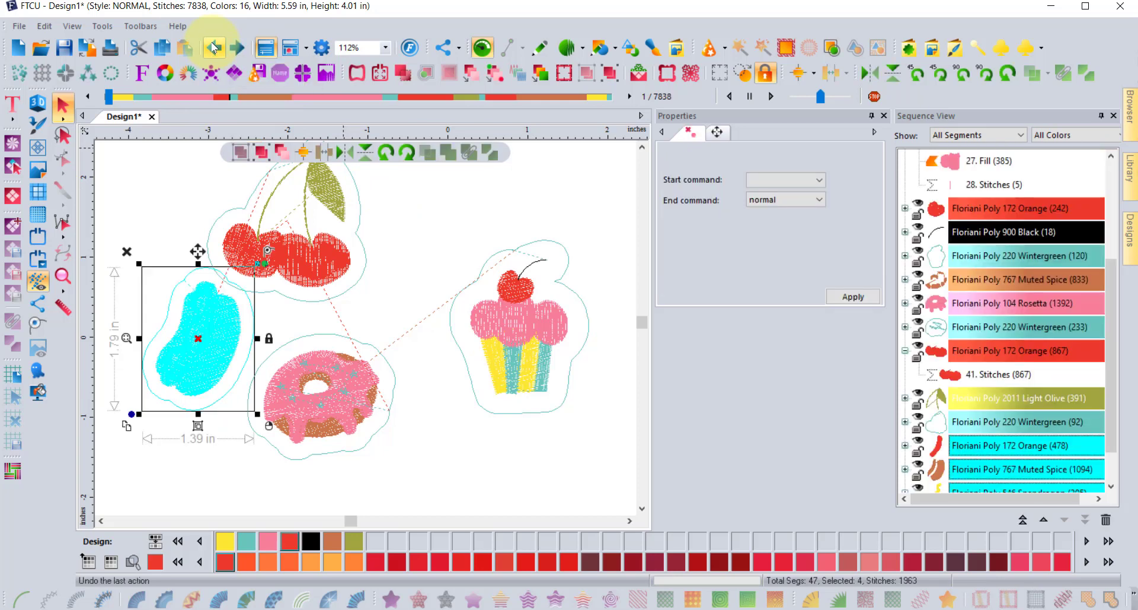
pyautogui.click(213, 48)
pyautogui.click(214, 47)
pyautogui.click(213, 47)
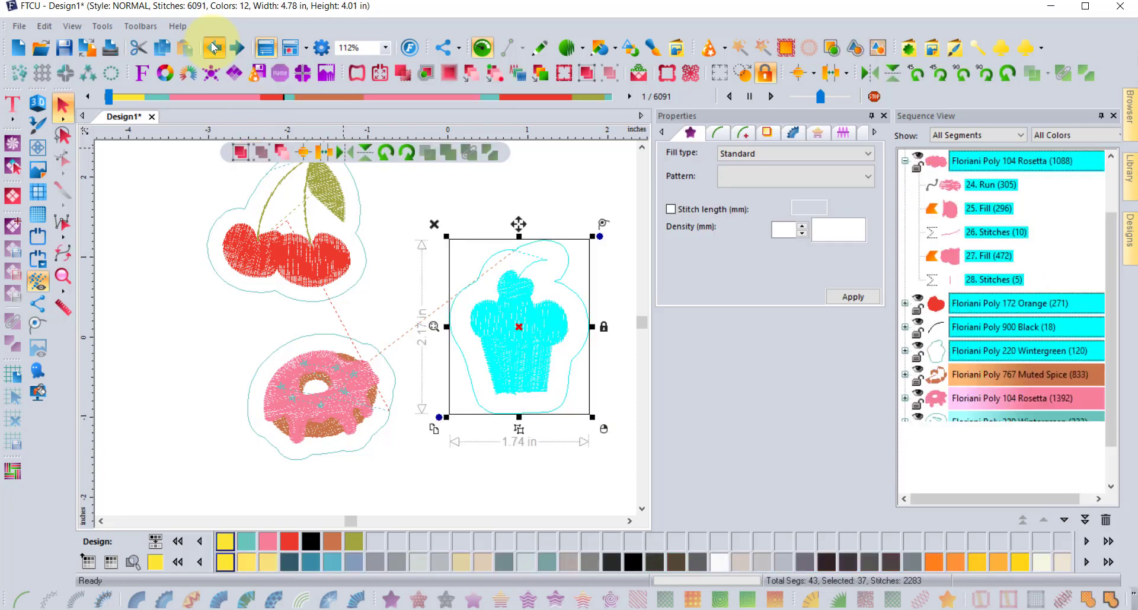
pyautogui.click(214, 48)
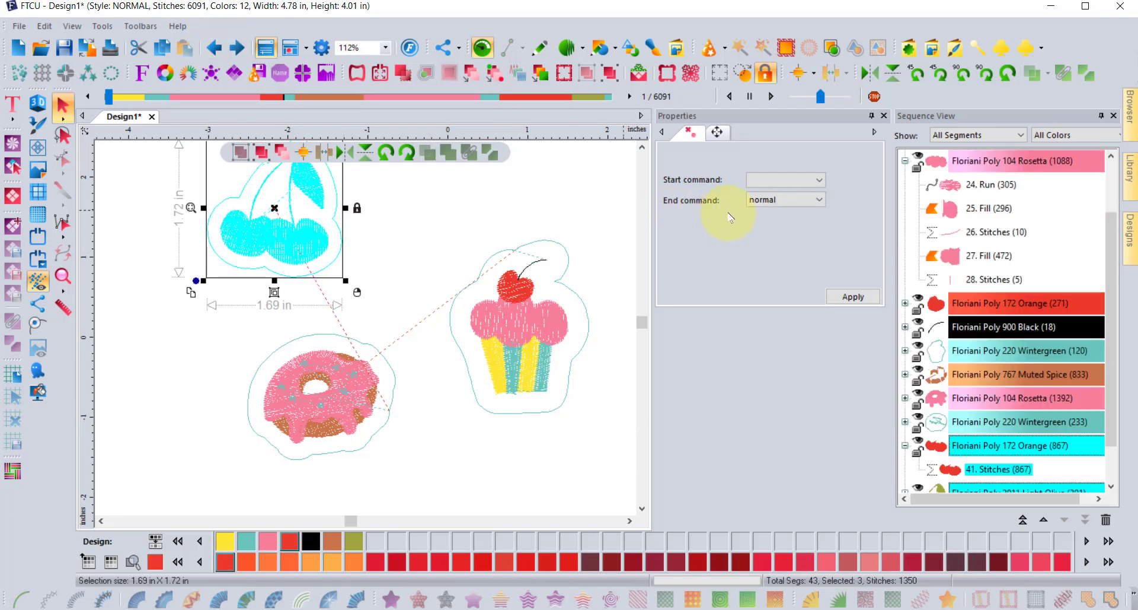
pyautogui.click(214, 47)
pyautogui.click(214, 48)
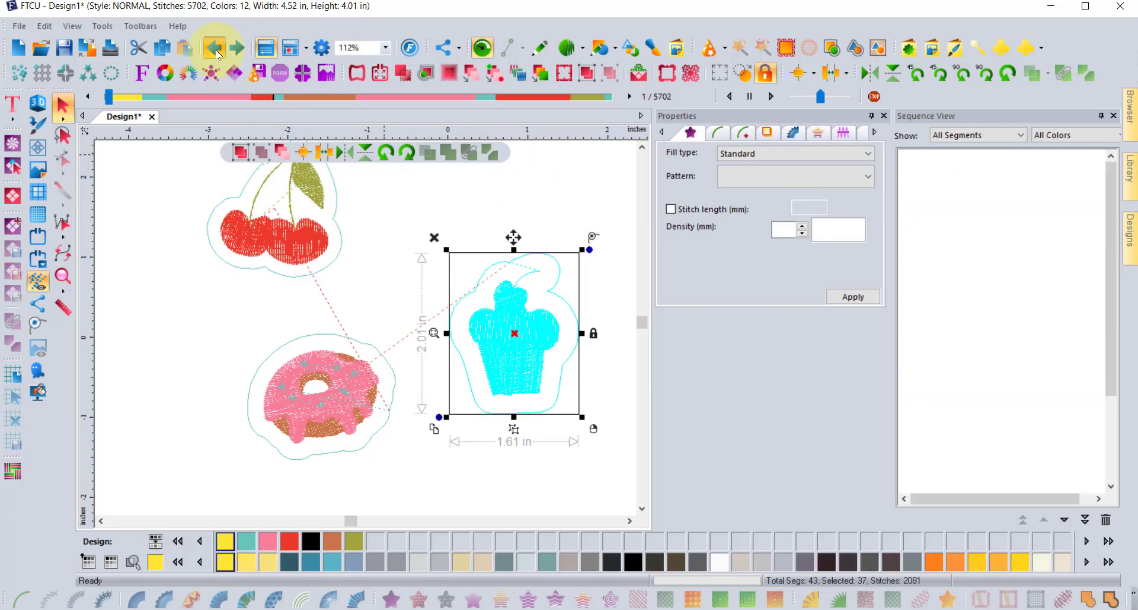
pyautogui.click(215, 48)
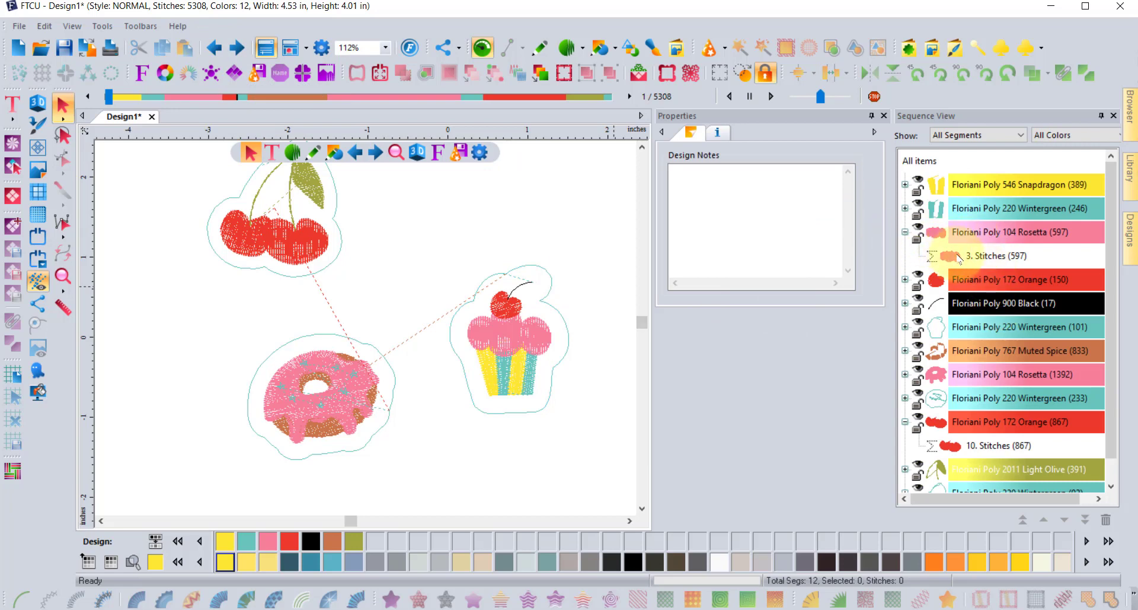
# Convert the cupcake to outlines (Advanced) with Aggressive underlay removal and Merge Fills ticked
pyautogui.click(515, 322)
pyautogui.rightClick(518, 336)
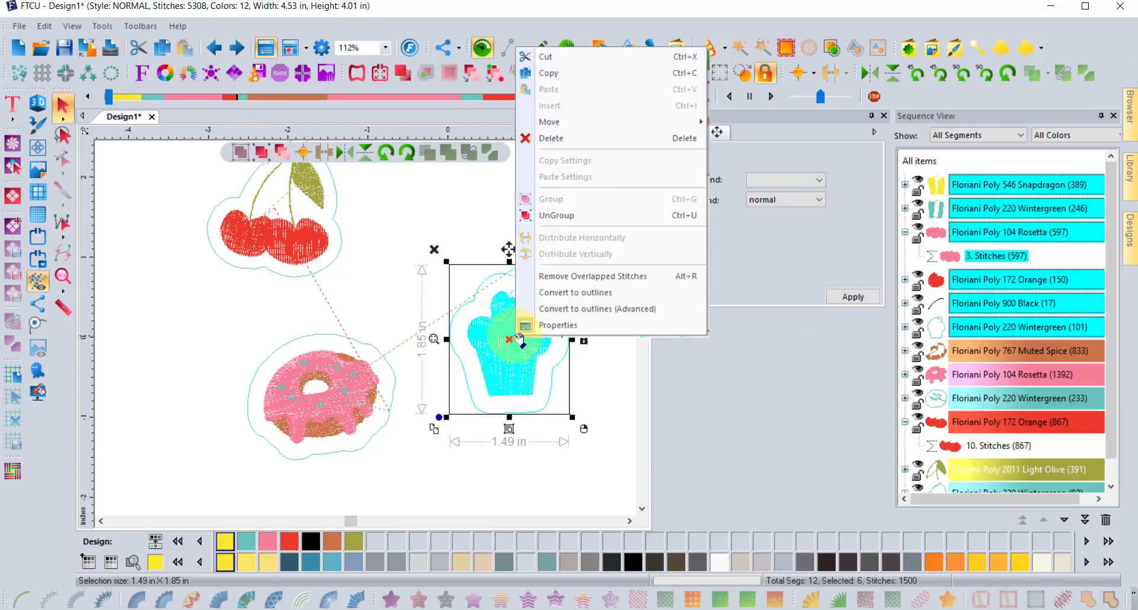
pyautogui.click(634, 315)
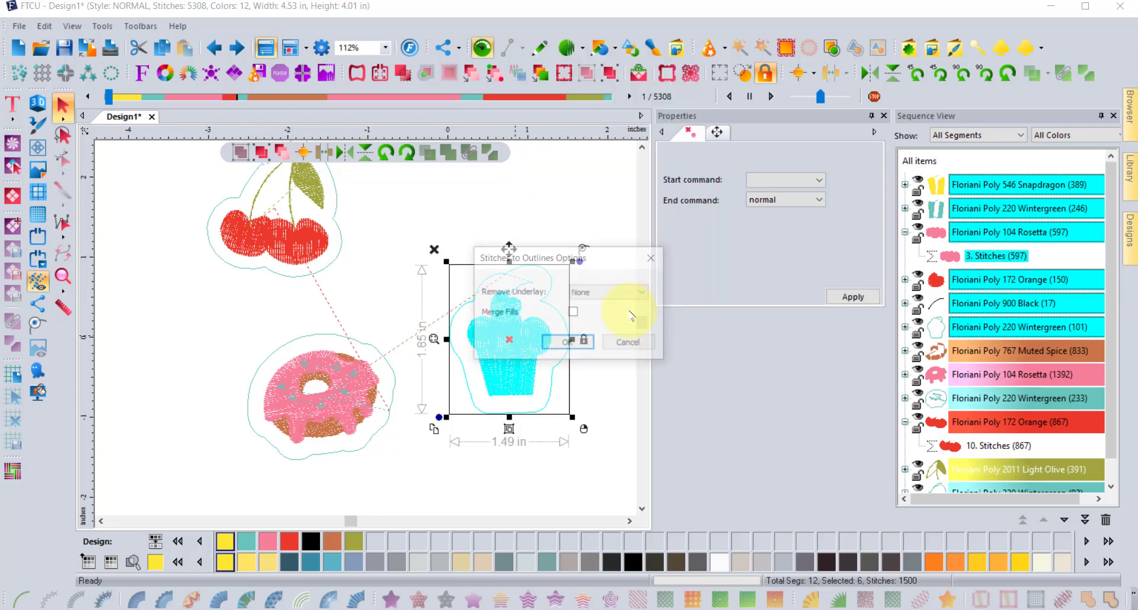
pyautogui.click(600, 293)
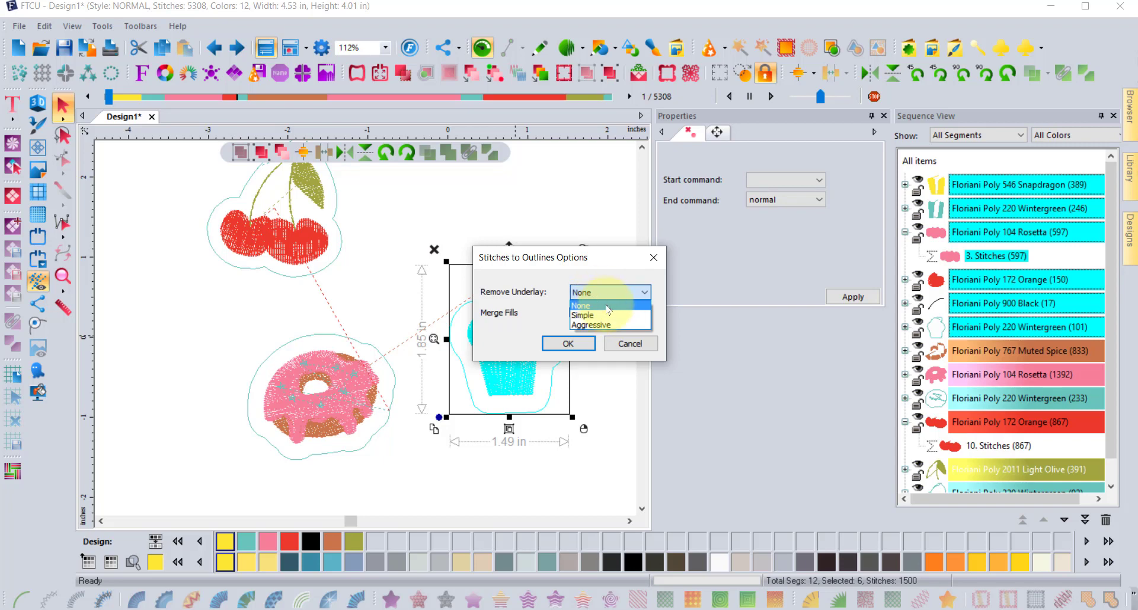
pyautogui.click(608, 324)
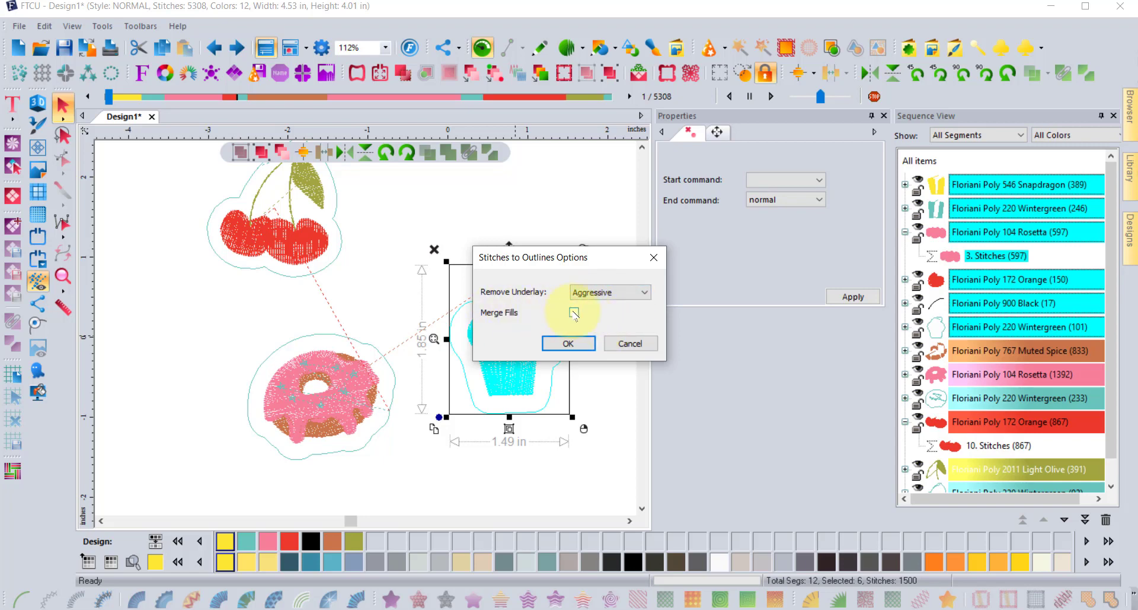
pyautogui.click(574, 312)
pyautogui.click(568, 343)
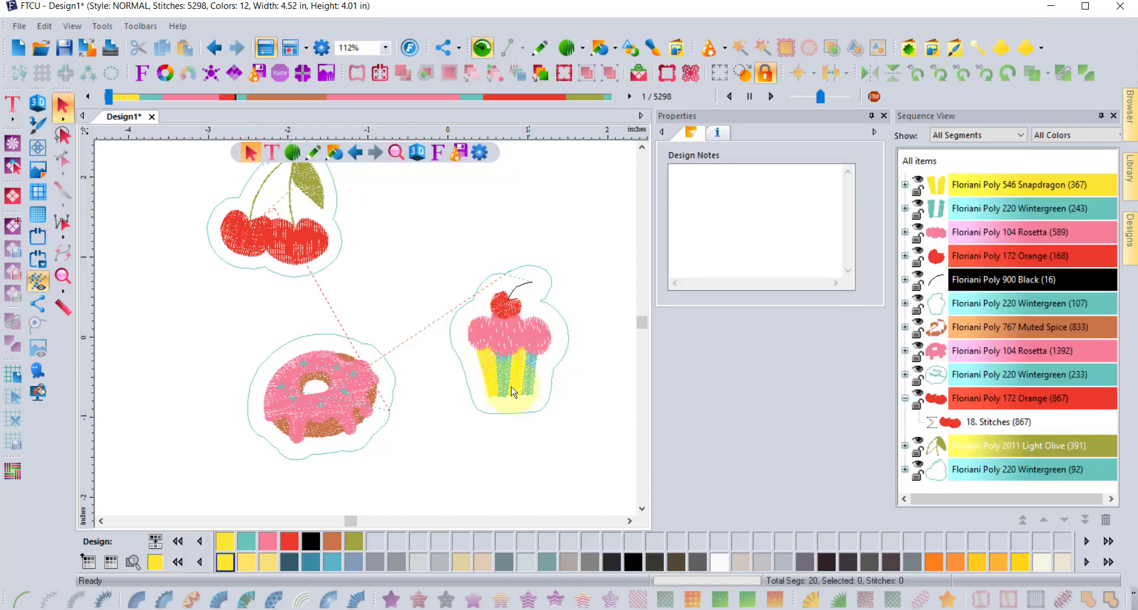
# Give the frosting's 11. Fill (589) a Contour pattern with Perpendicular lines, growing it to 817 stitches
pyautogui.click(905, 231)
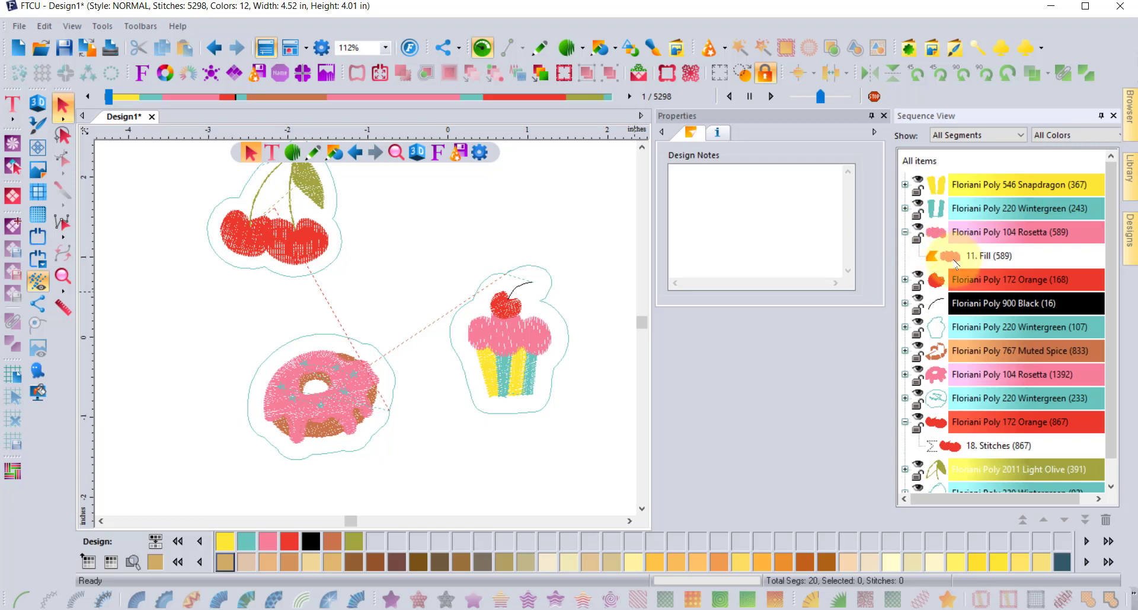
pyautogui.click(943, 256)
pyautogui.scroll(3, 525, 323)
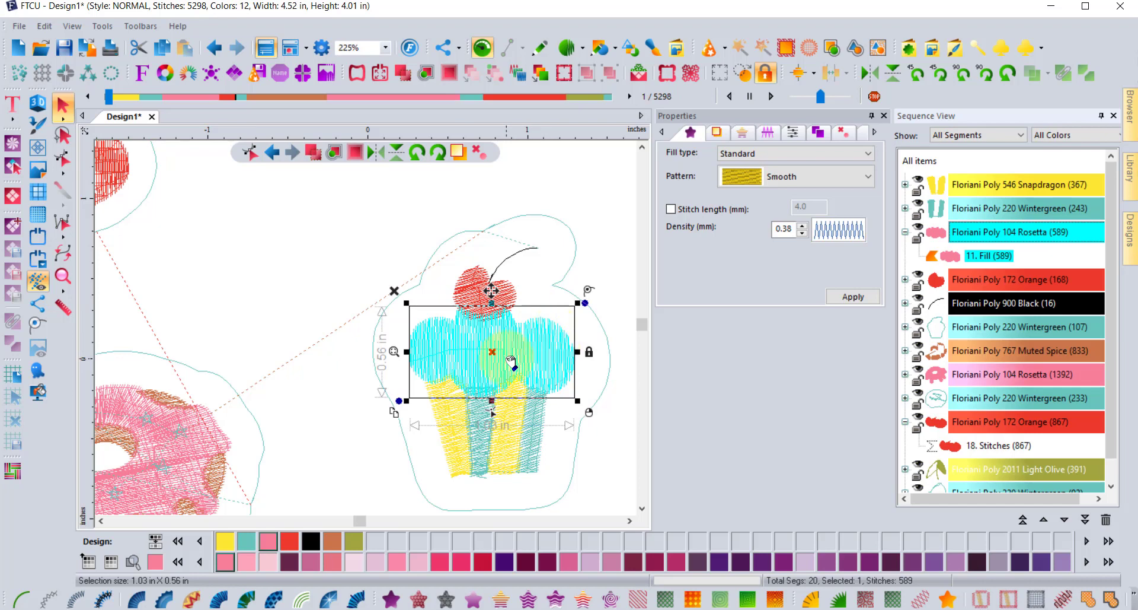
pyautogui.scroll(3, 510, 357)
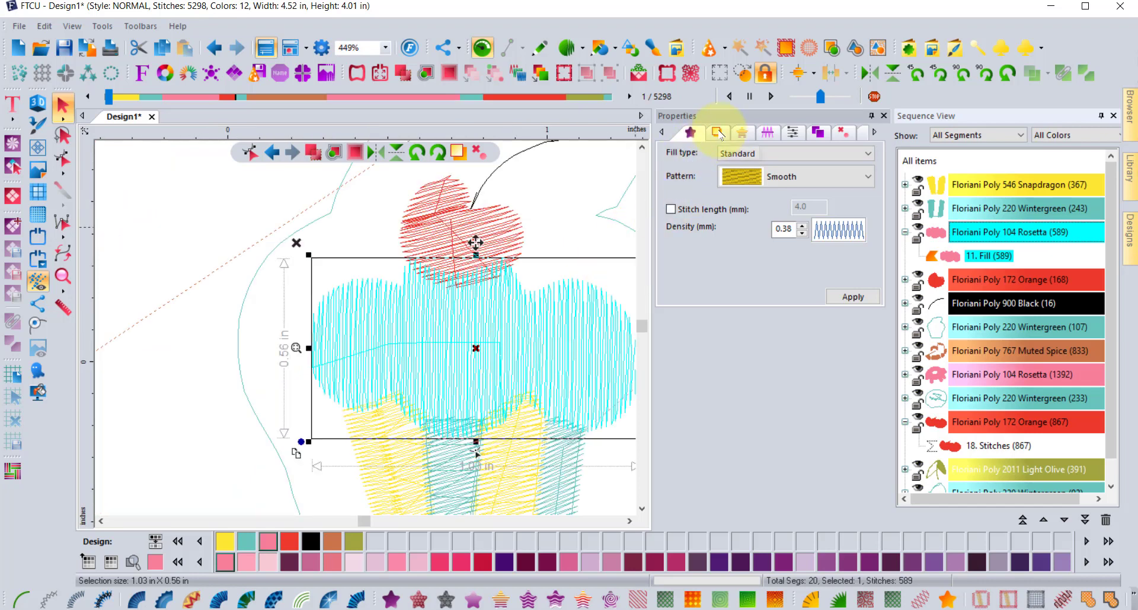
pyautogui.click(719, 134)
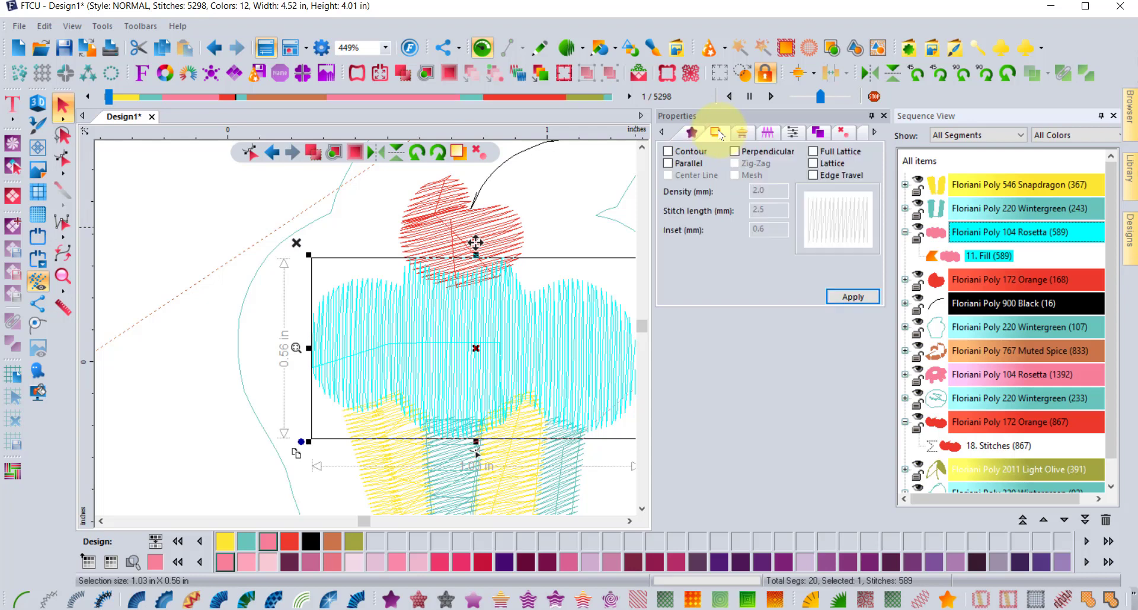
pyautogui.click(678, 154)
pyautogui.click(759, 155)
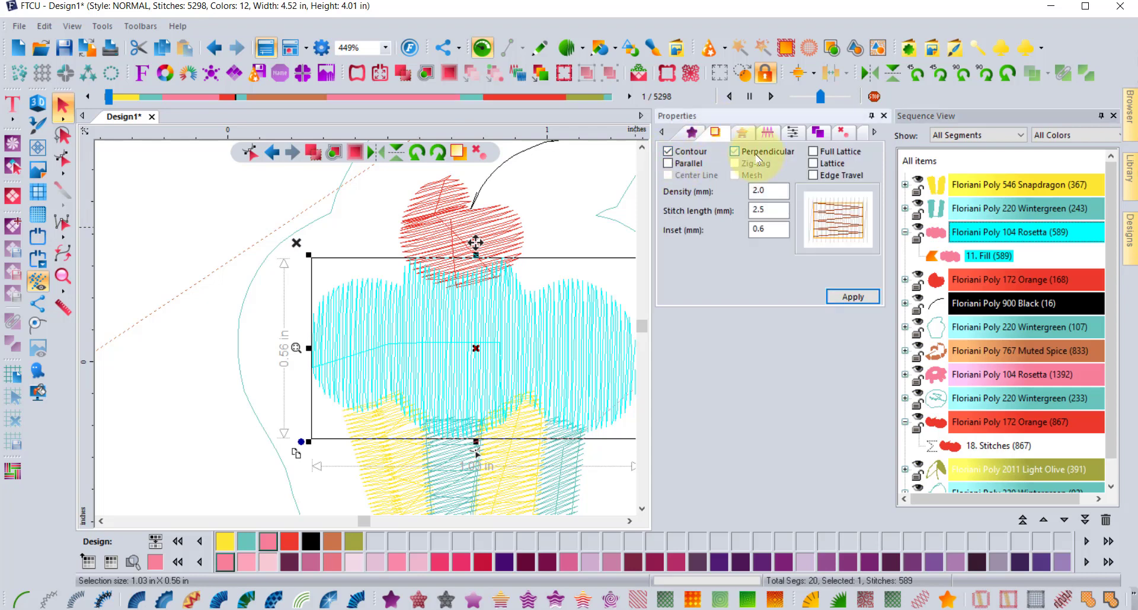
pyautogui.click(854, 297)
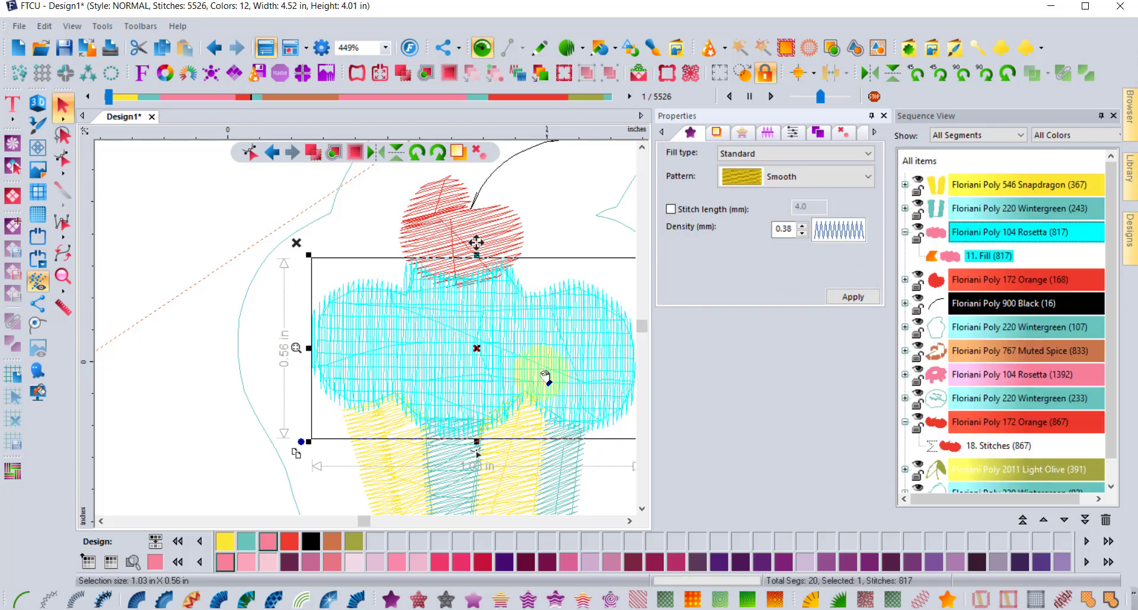
pyautogui.scroll(-1, 531, 363)
pyautogui.click(412, 228)
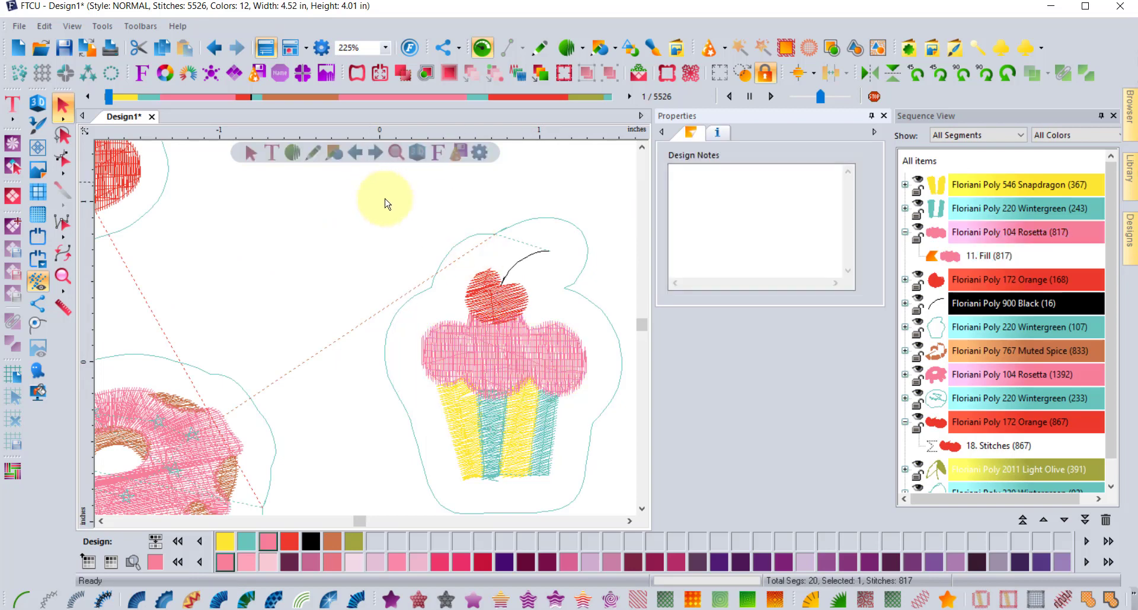
pyautogui.scroll(-1, 419, 243)
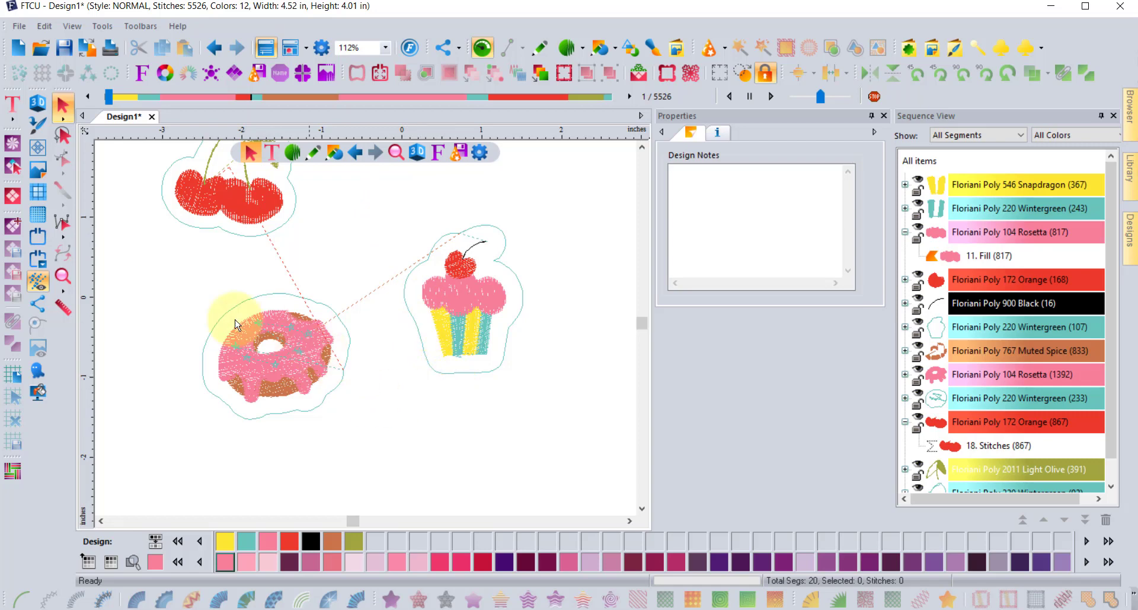
# Drag EC01-02-FP_alienhead.PES from the Designs library onto the canvas above the cupcake
pyautogui.click(62, 275)
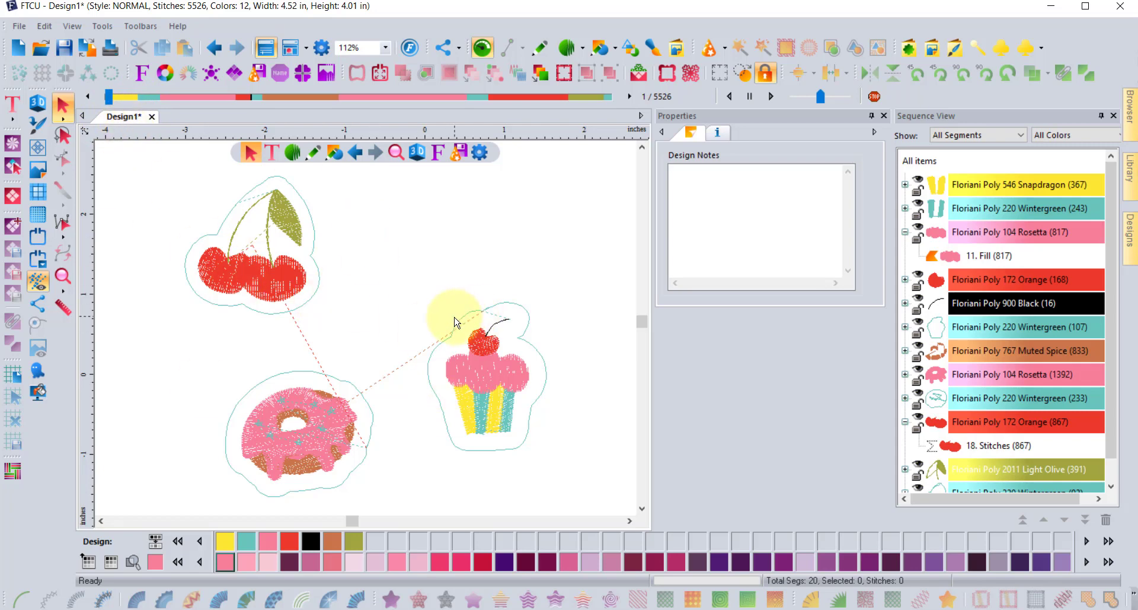
pyautogui.click(1131, 232)
pyautogui.moveTo(981, 155); pyautogui.dragTo(350, 305)
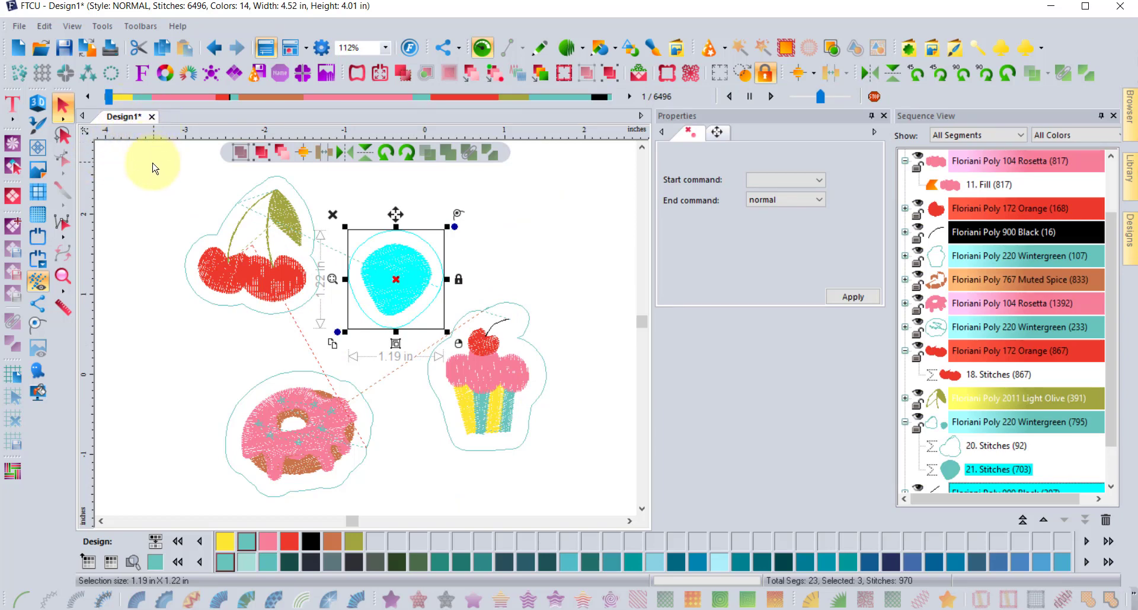
pyautogui.click(220, 356)
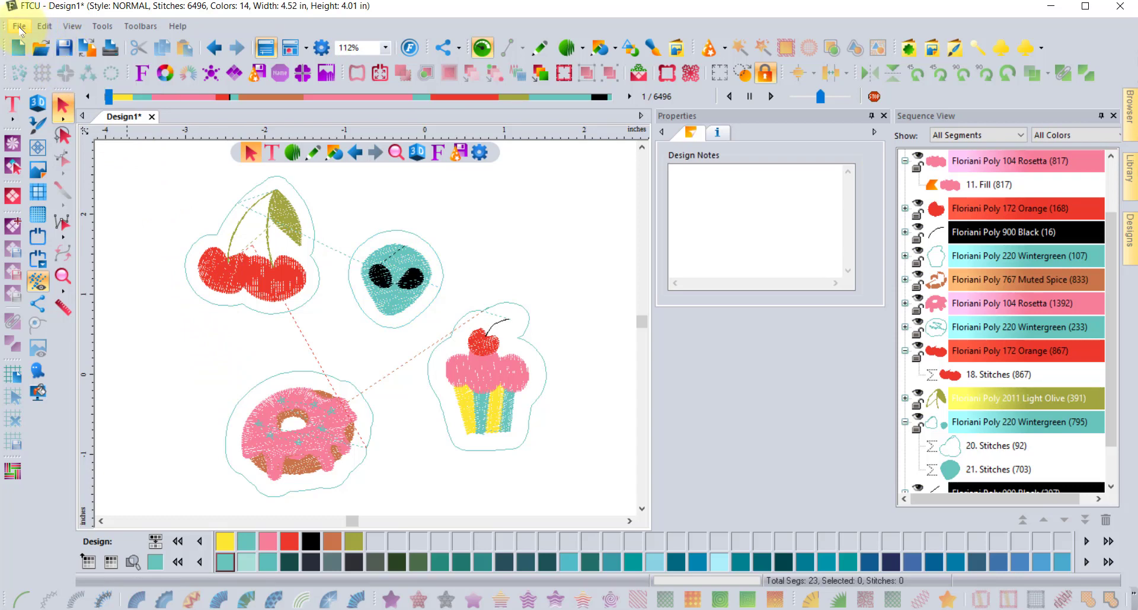
# Save the sticker layout under the name Design1.waf in the Desktop folder
pyautogui.click(20, 27)
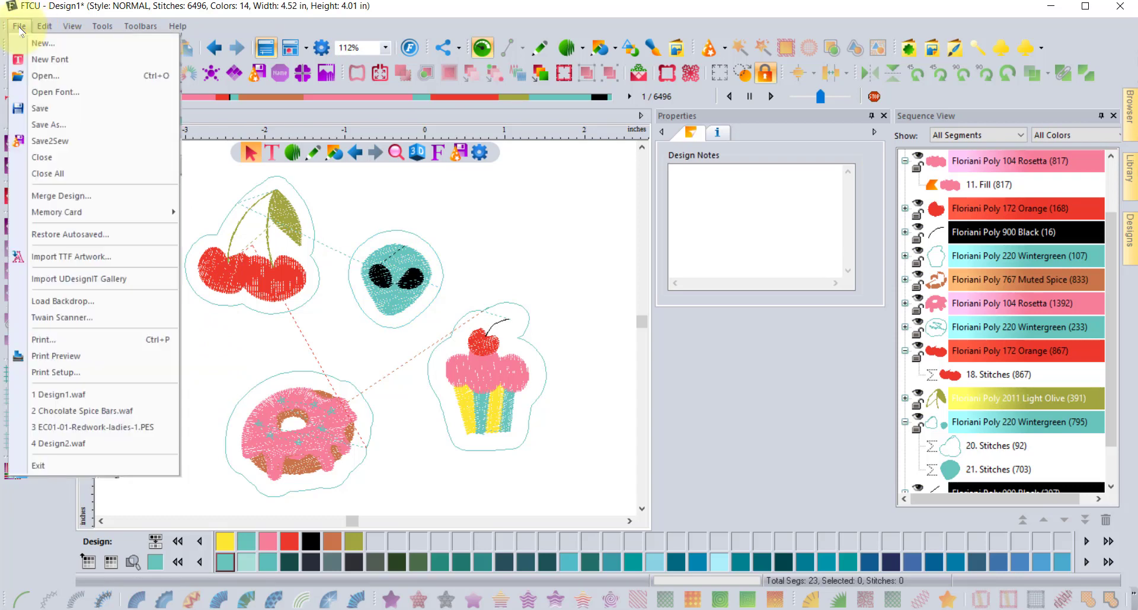
pyautogui.click(71, 114)
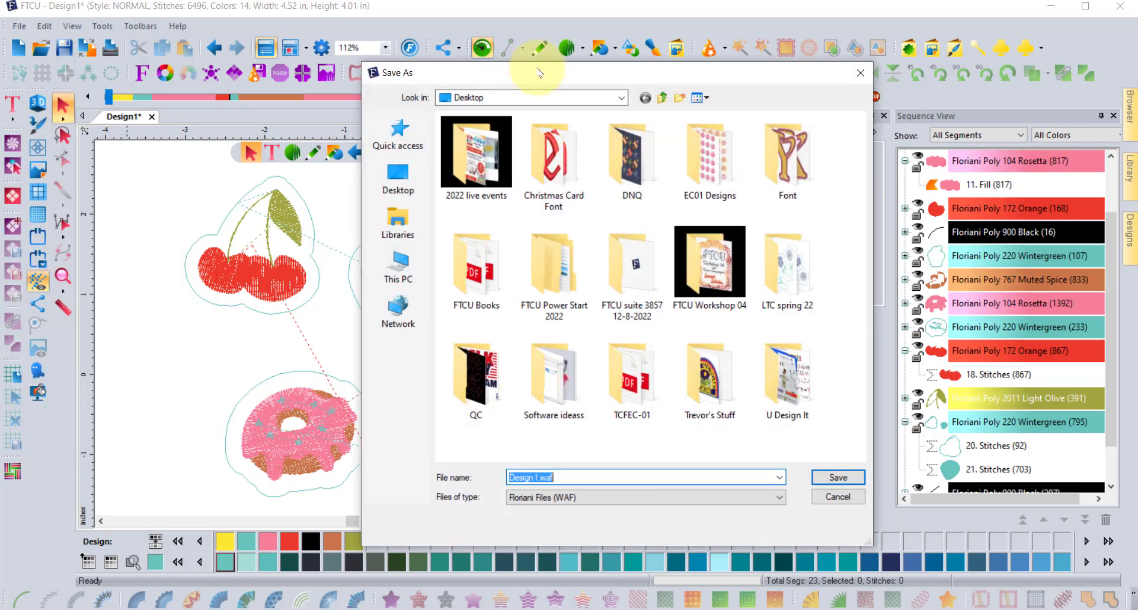
pyautogui.moveTo(539, 72); pyautogui.dragTo(505, 51)
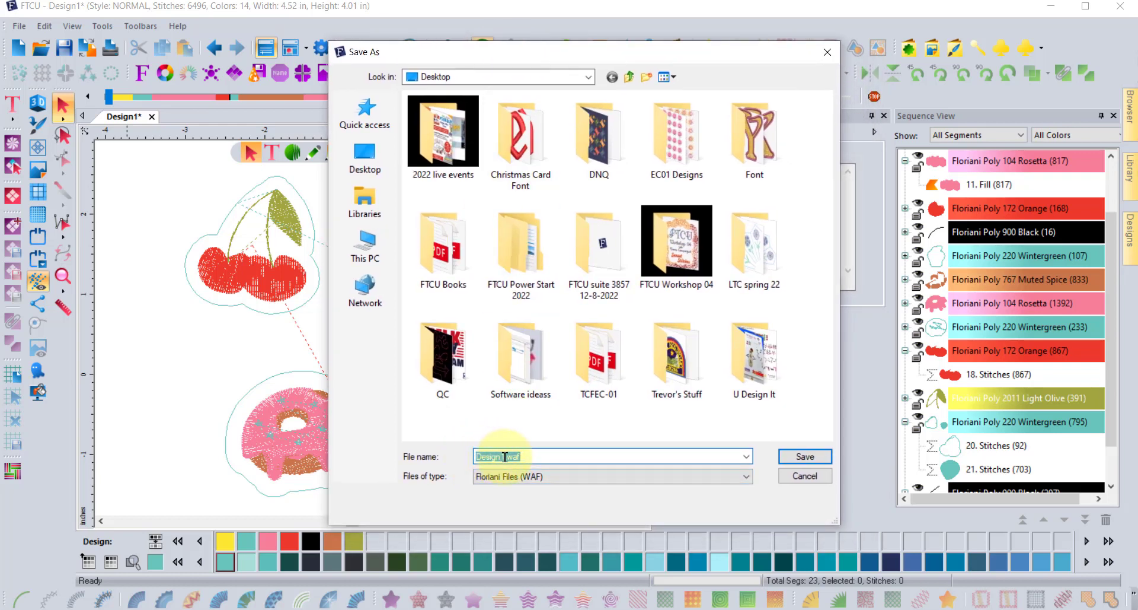
pyautogui.click(366, 159)
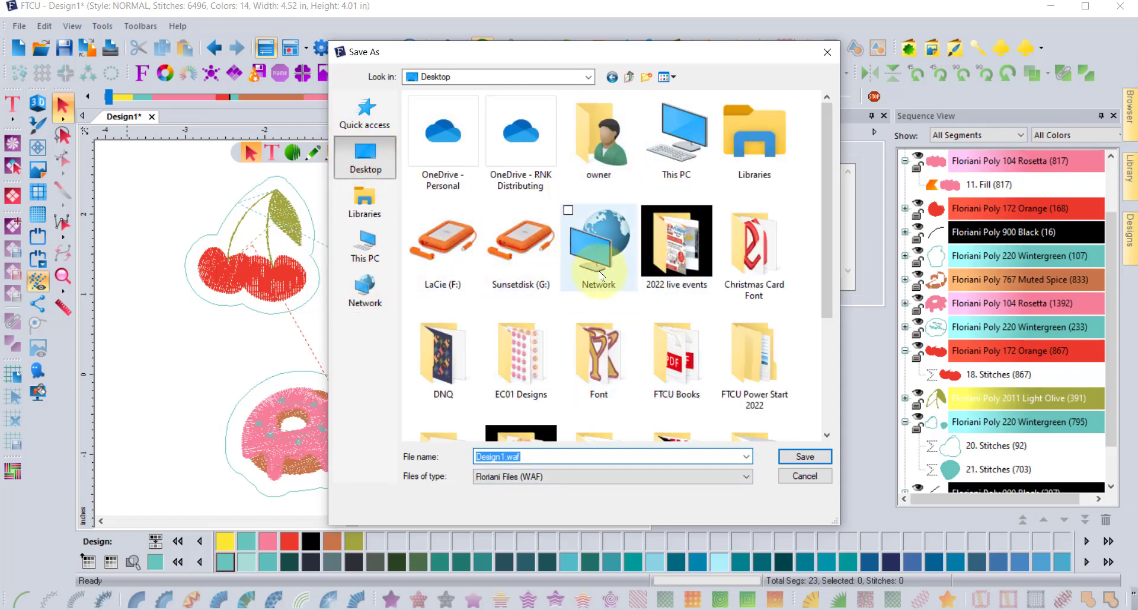
pyautogui.scroll(-1, 598, 350)
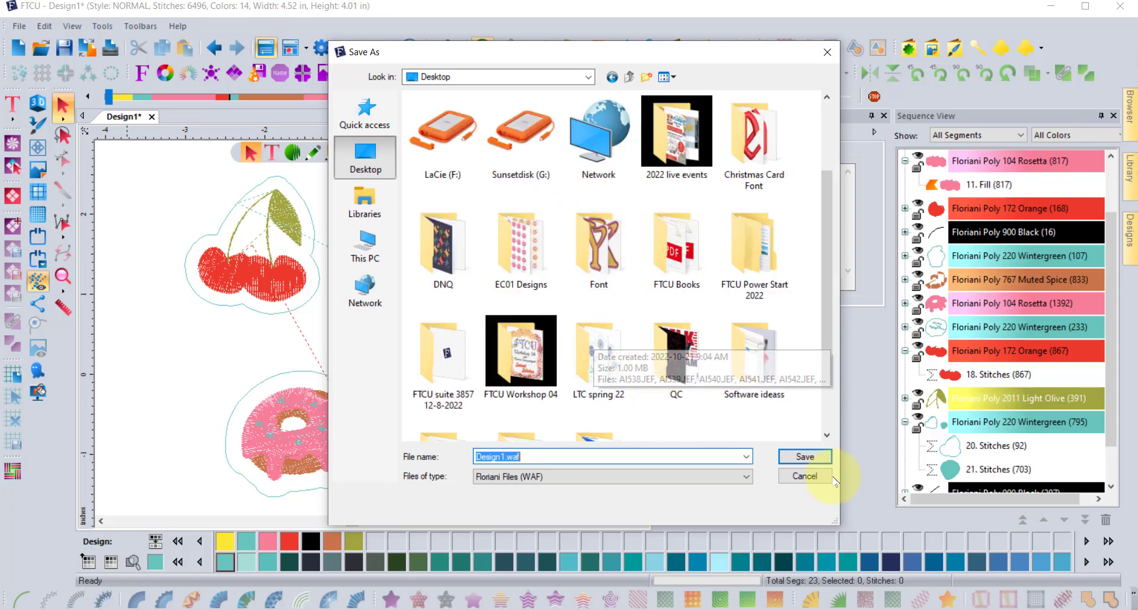
pyautogui.click(808, 457)
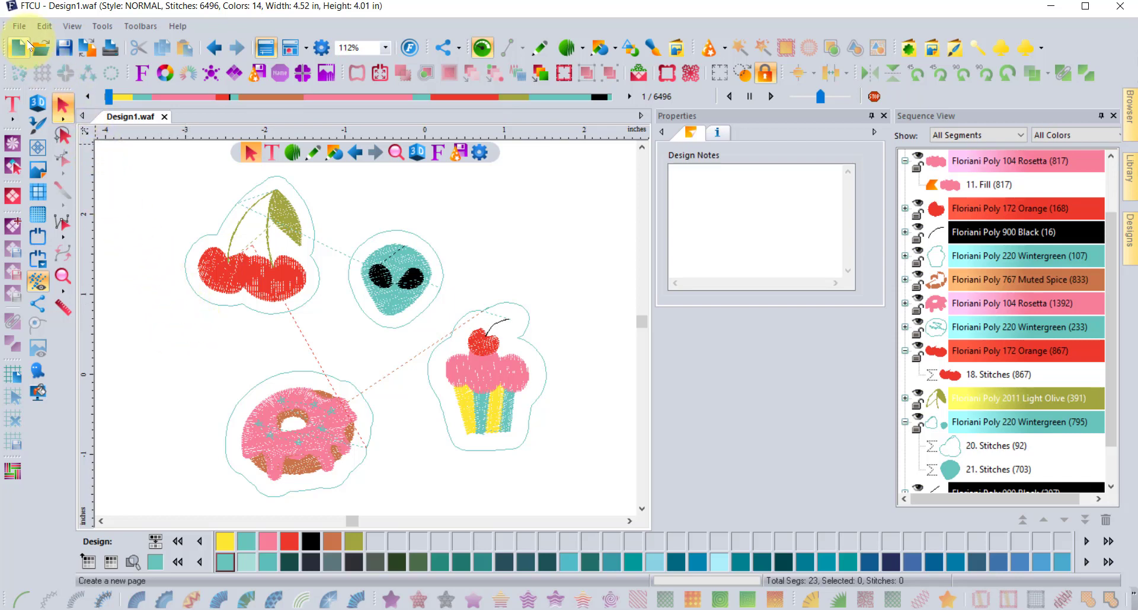
# Reopen EC01-01-Redwork-ladies-1.PES from the File menu's recent-files list
pyautogui.click(20, 27)
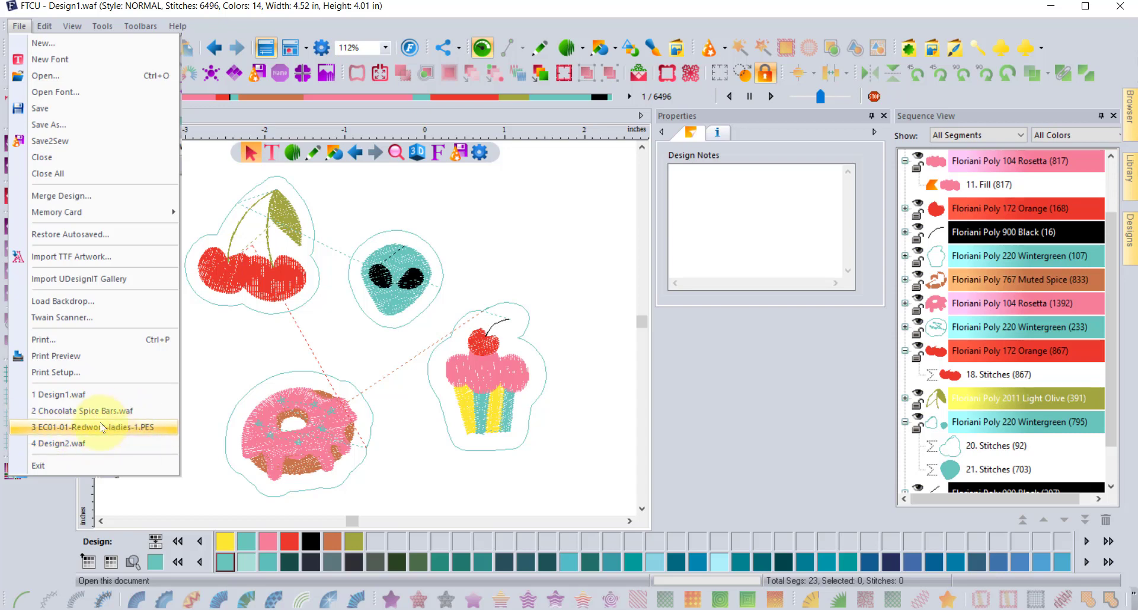
pyautogui.click(82, 432)
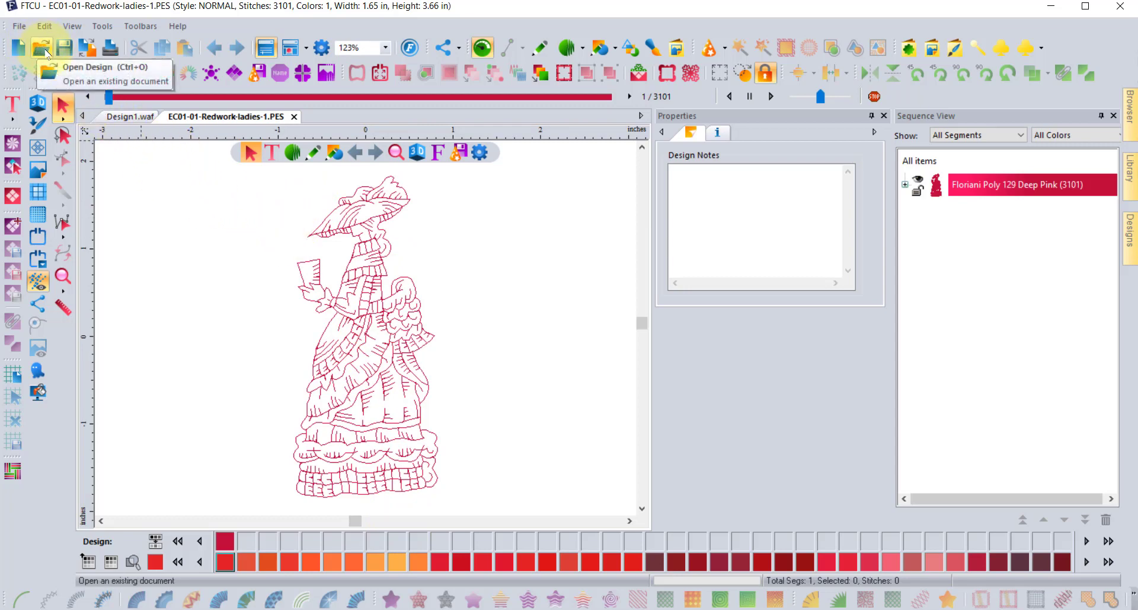
# Use the Open dialog to load EC01-02-FP_donut.PES from the EC01 Designs folder
pyautogui.click(41, 49)
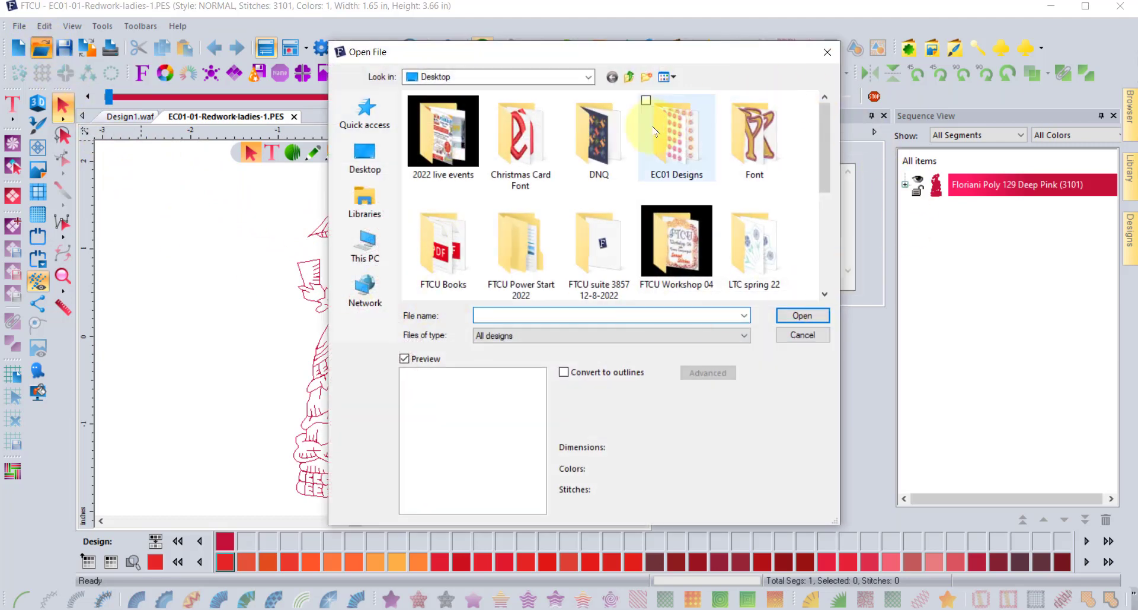
pyautogui.doubleClick(683, 136)
pyautogui.scroll(-8, 683, 136)
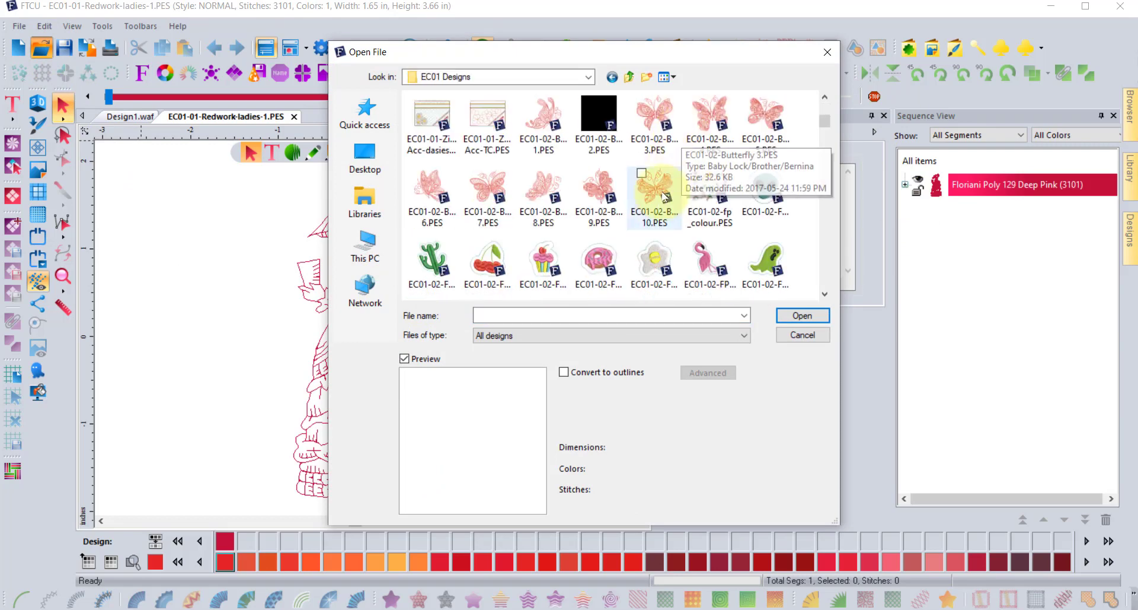
pyautogui.click(596, 266)
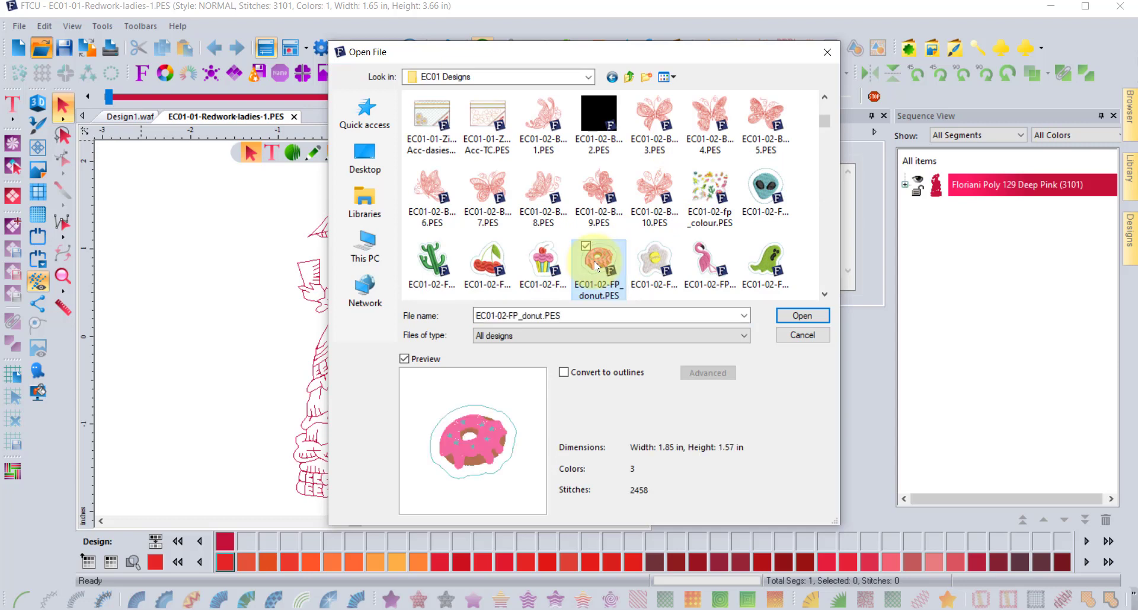
pyautogui.click(783, 315)
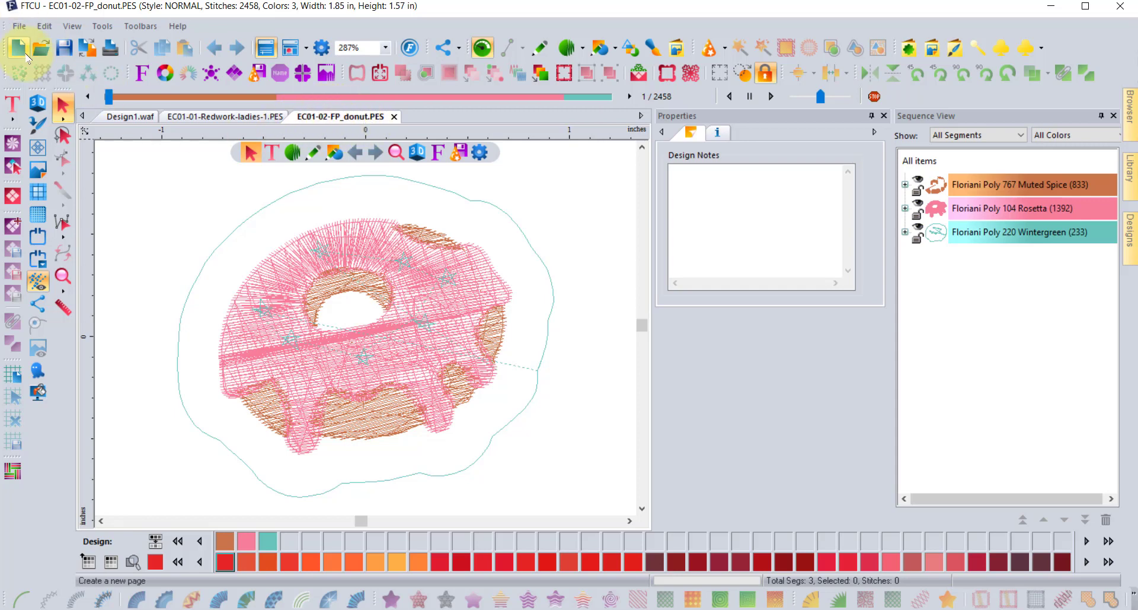
# Create blank Design2 and drag the EC01-02-FP_donut.PES thumbnail from the Designs library onto it
pyautogui.click(18, 49)
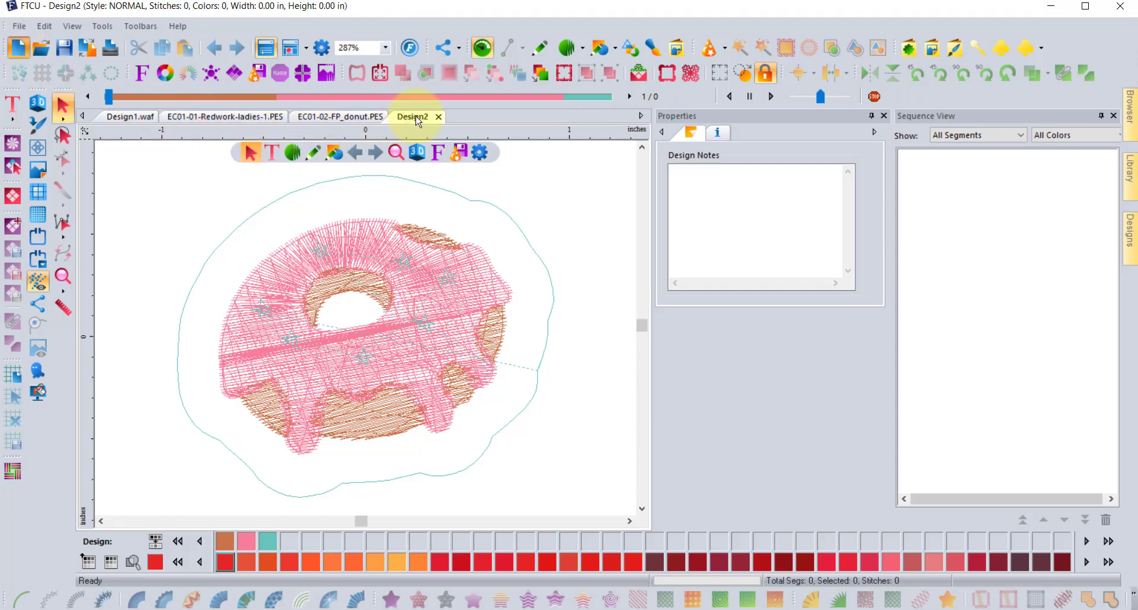
pyautogui.click(417, 117)
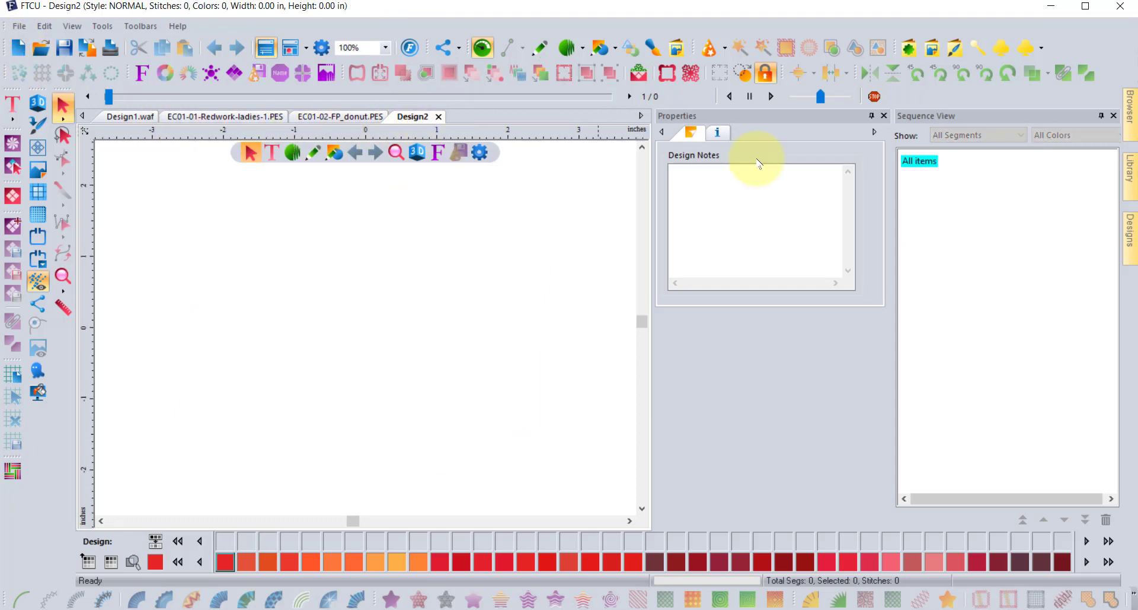
pyautogui.click(1129, 237)
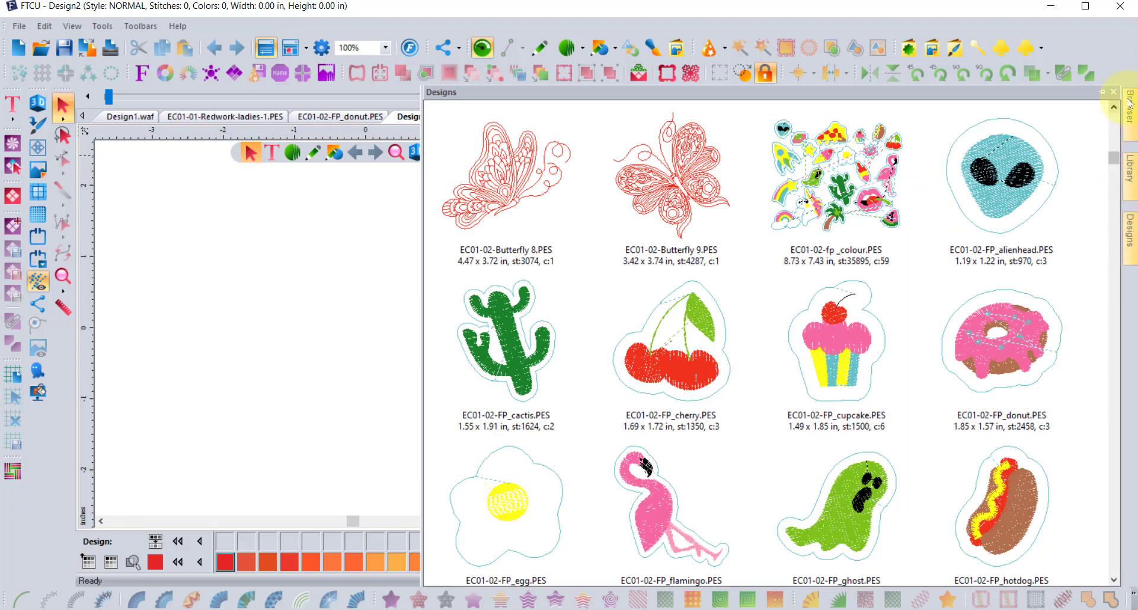
pyautogui.click(1130, 226)
pyautogui.click(1132, 229)
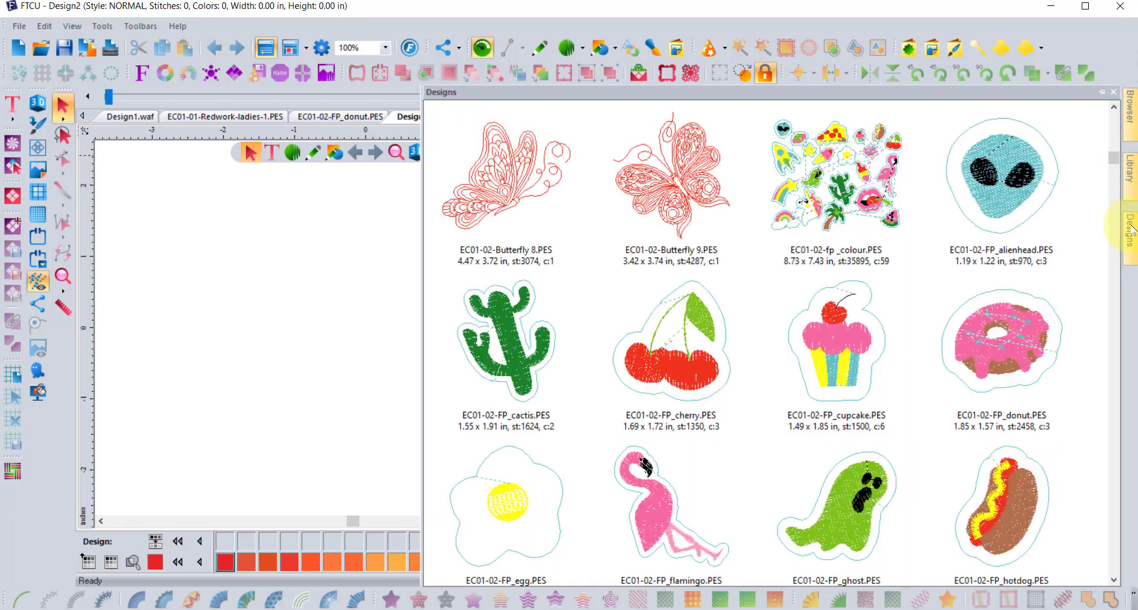
pyautogui.click(1130, 237)
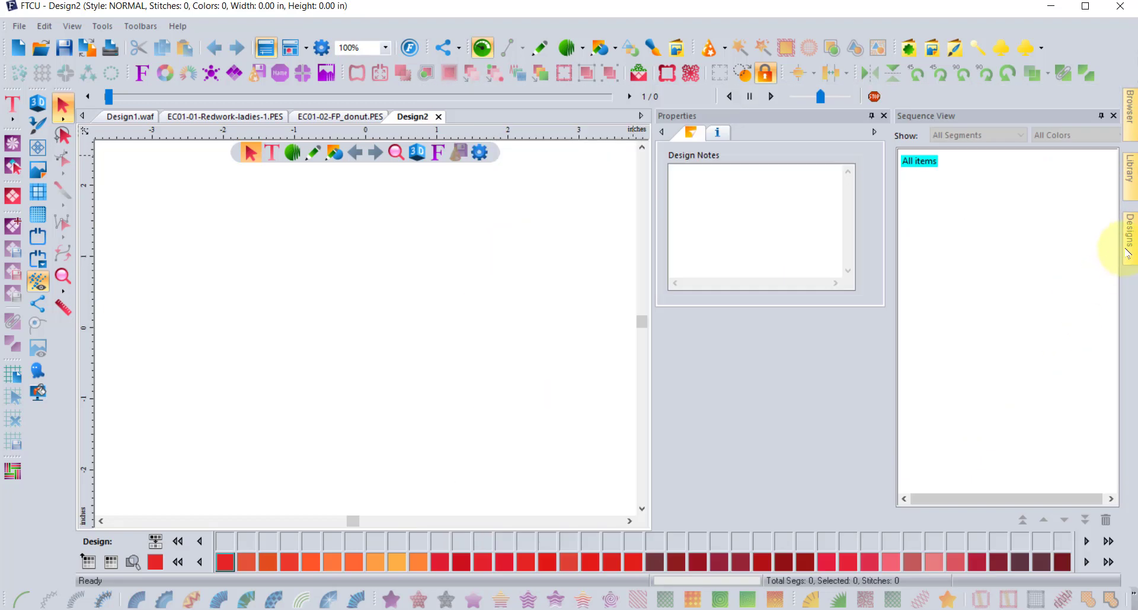
pyautogui.click(1128, 253)
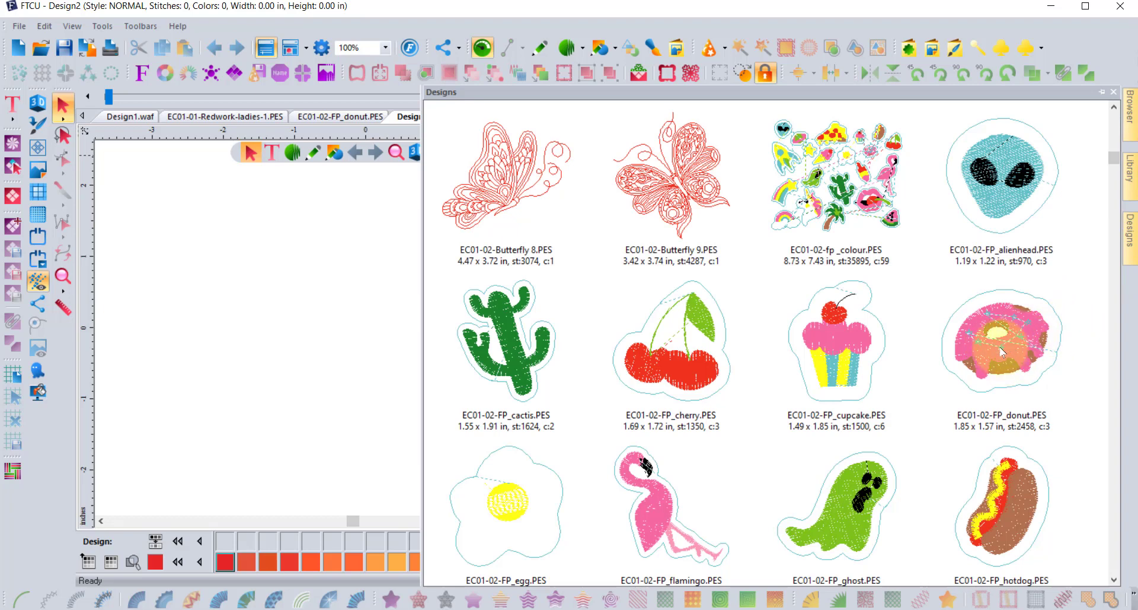
pyautogui.moveTo(999, 347); pyautogui.dragTo(274, 318)
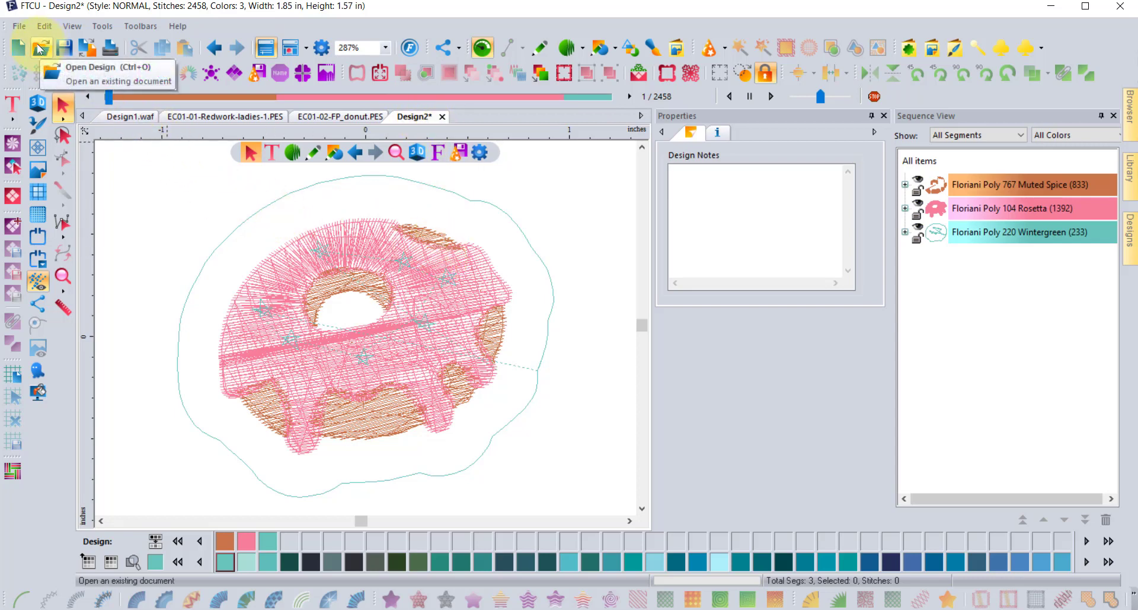
# Open EC01-01-Folkart-Bird1.PES from the EC01 Designs folder
pyautogui.click(39, 50)
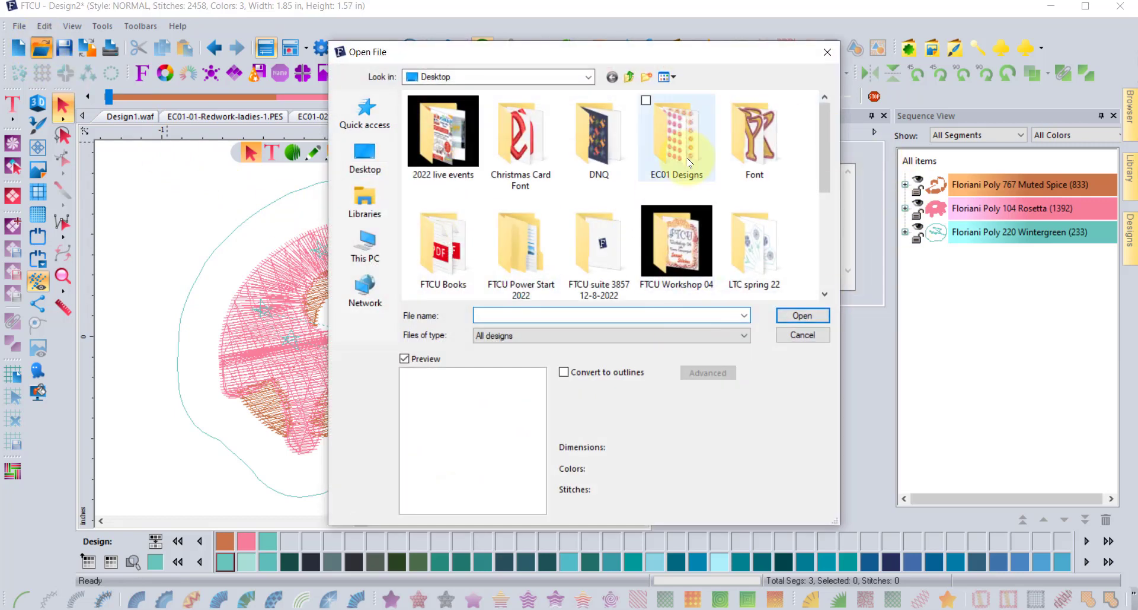
pyautogui.doubleClick(685, 155)
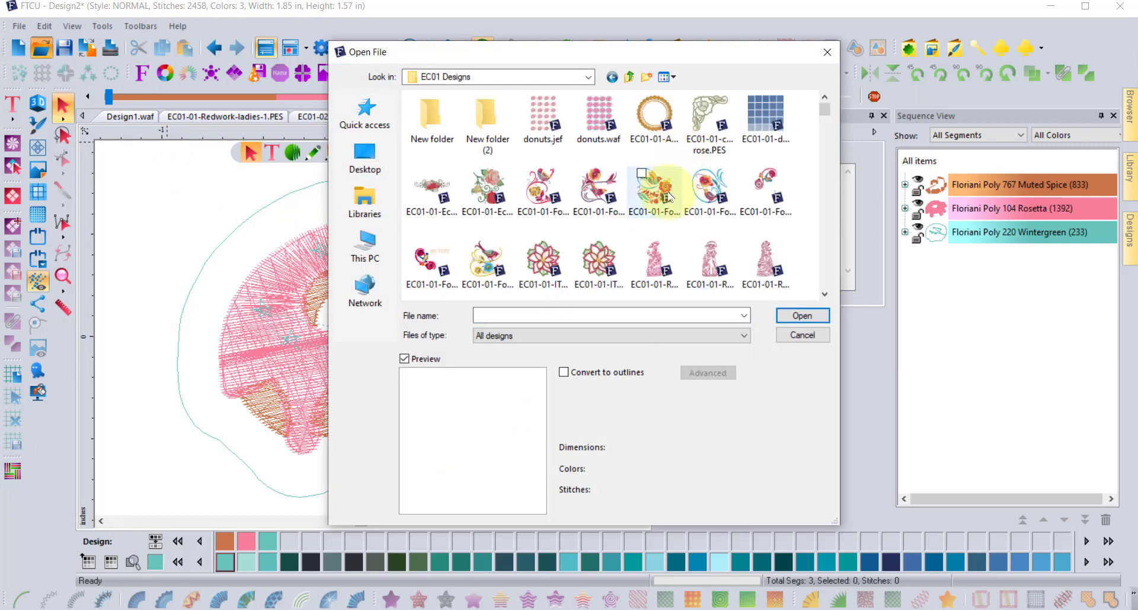
pyautogui.click(547, 196)
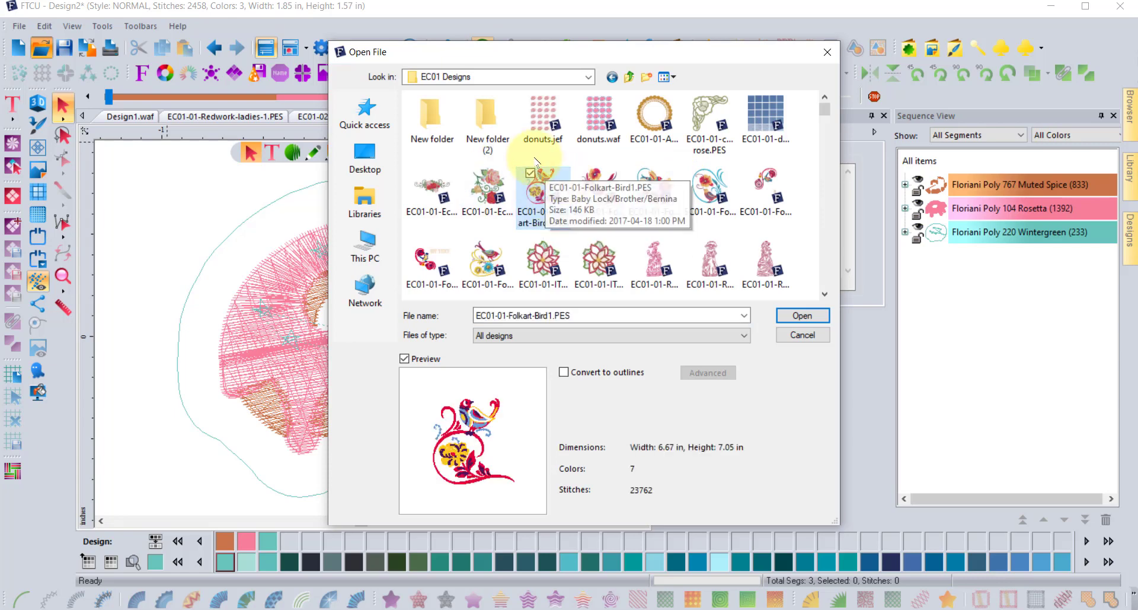
pyautogui.click(800, 315)
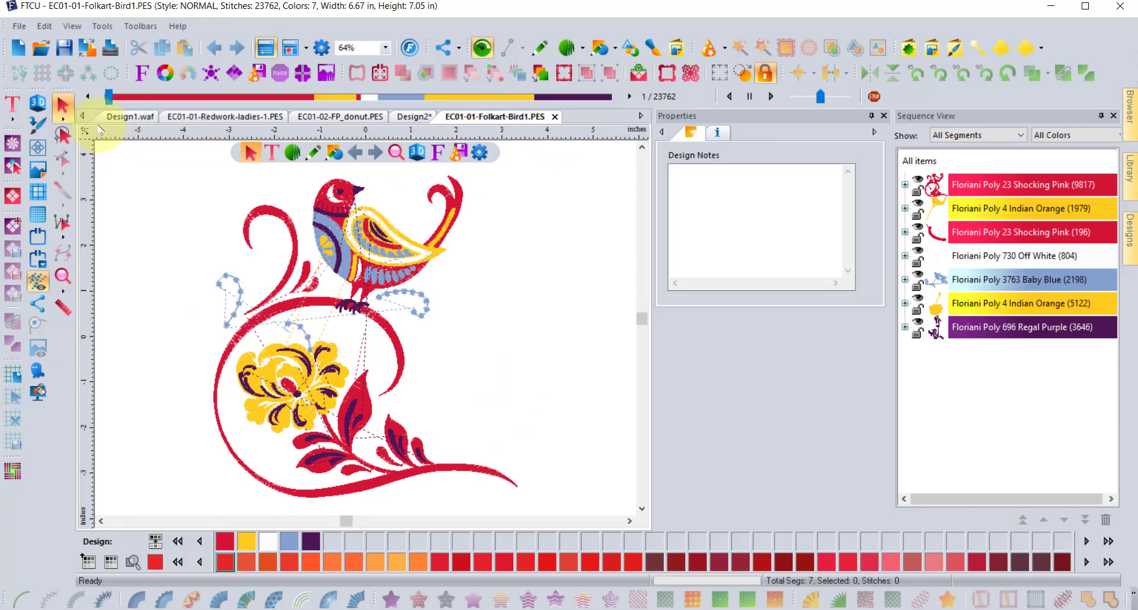
# Save the folkart bird to the Desktop as EC01-01-Folkart-Bird1.waf in Floriani WAF format
pyautogui.click(19, 26)
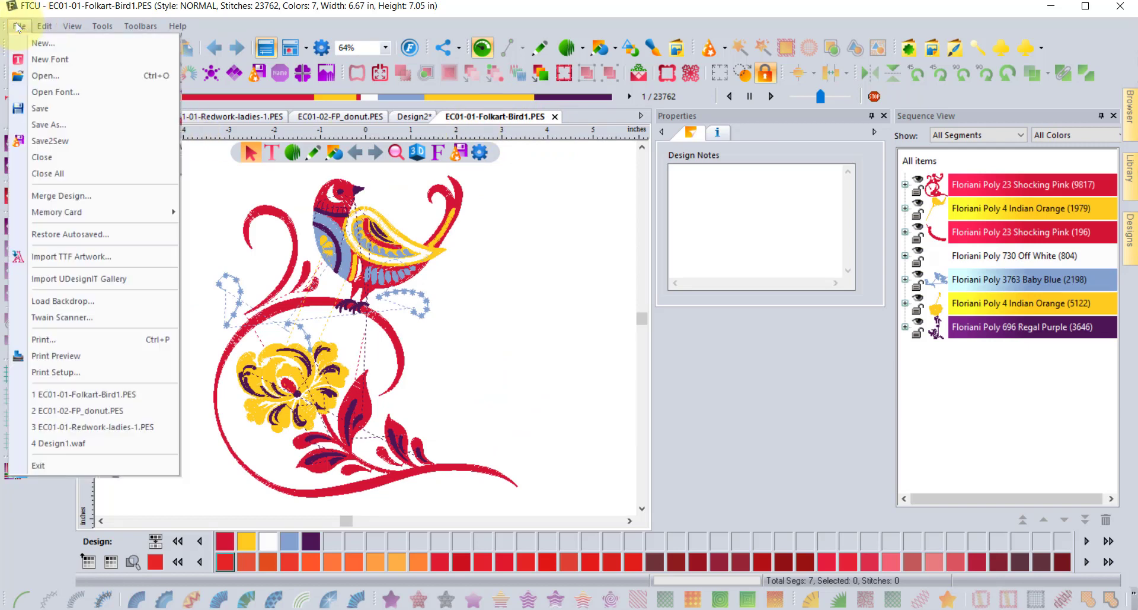
pyautogui.click(58, 121)
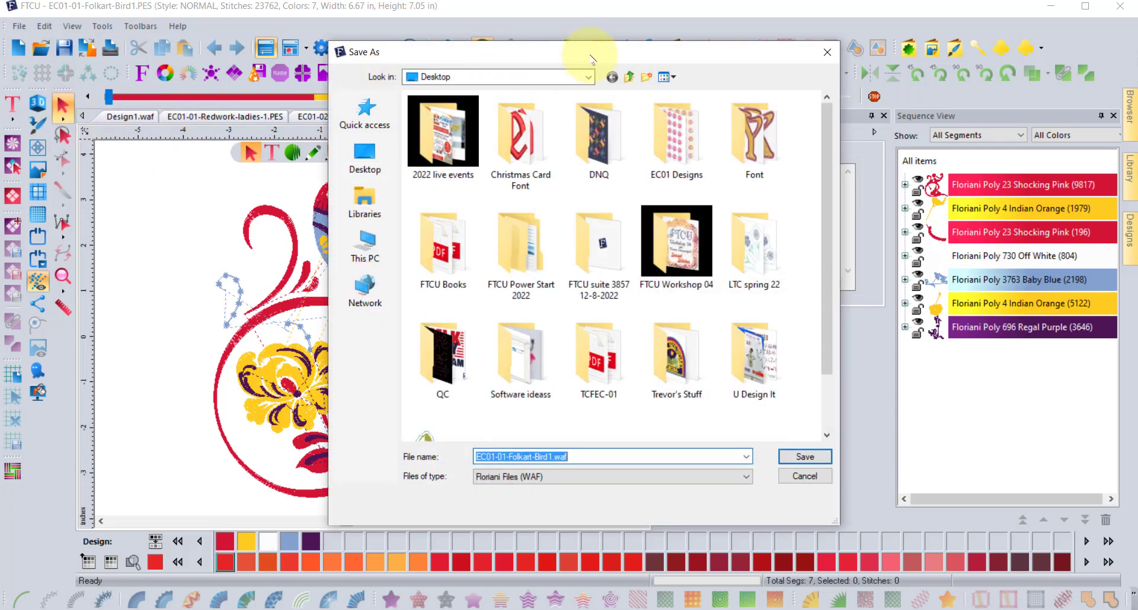
pyautogui.moveTo(591, 60); pyautogui.dragTo(486, 30)
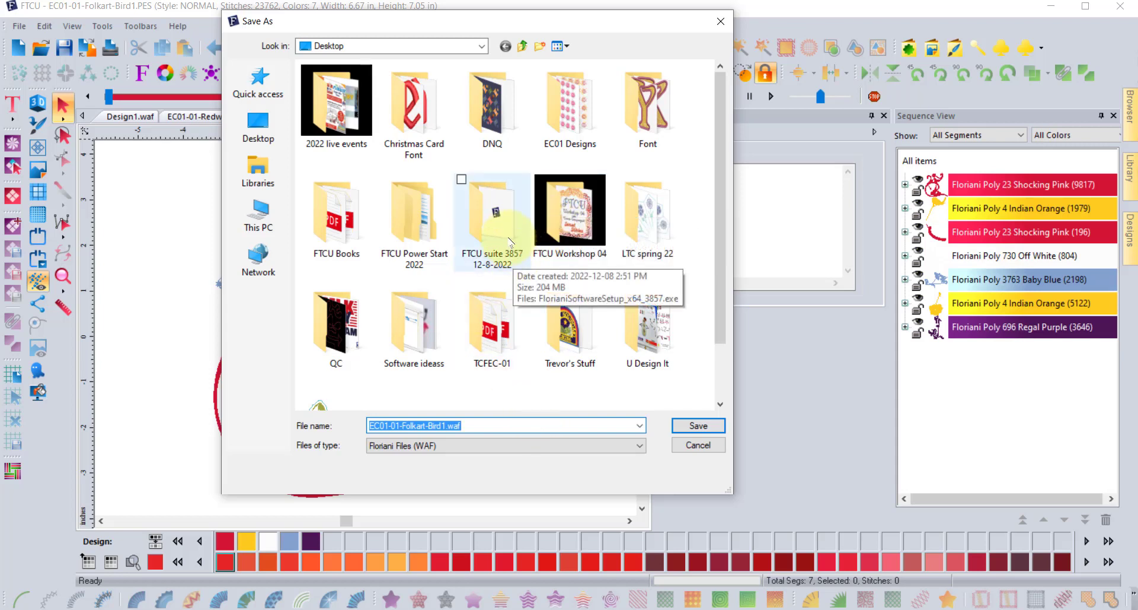
pyautogui.doubleClick(570, 99)
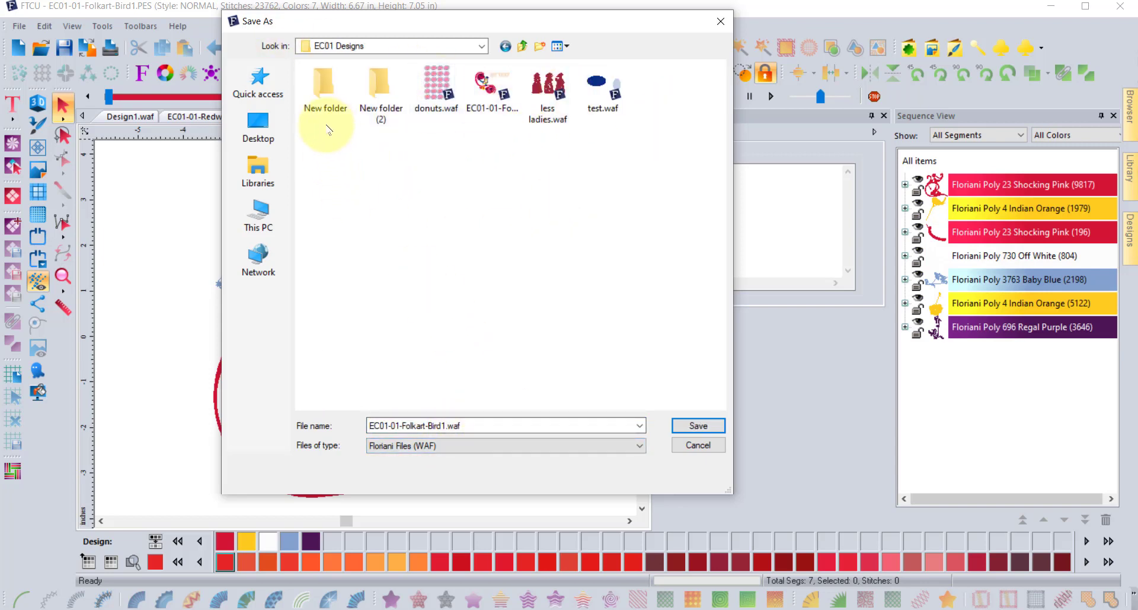
pyautogui.click(260, 135)
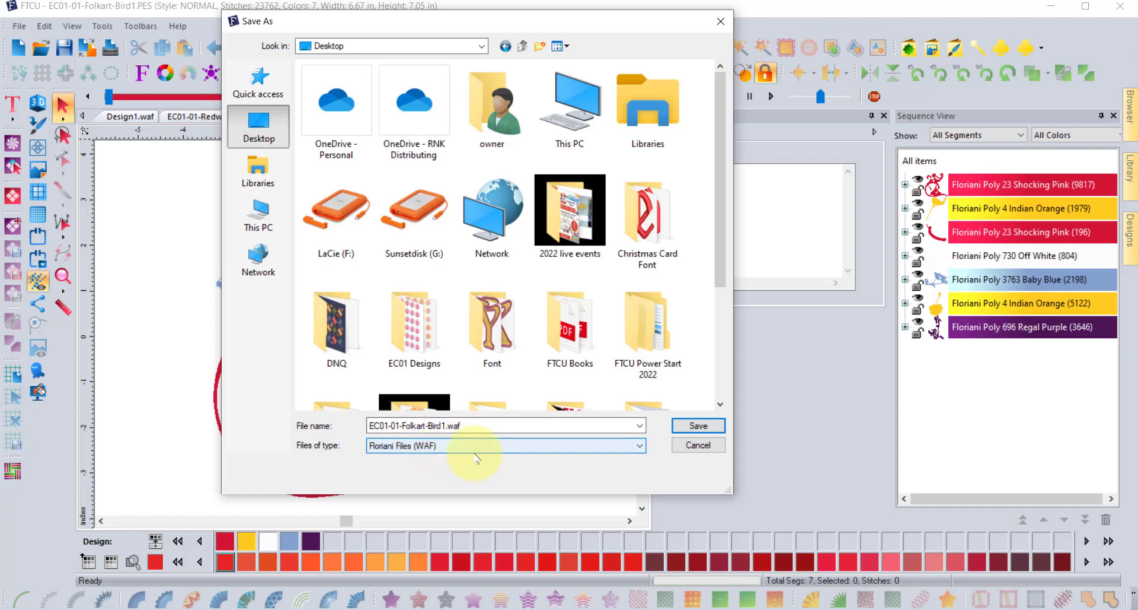
pyautogui.click(705, 426)
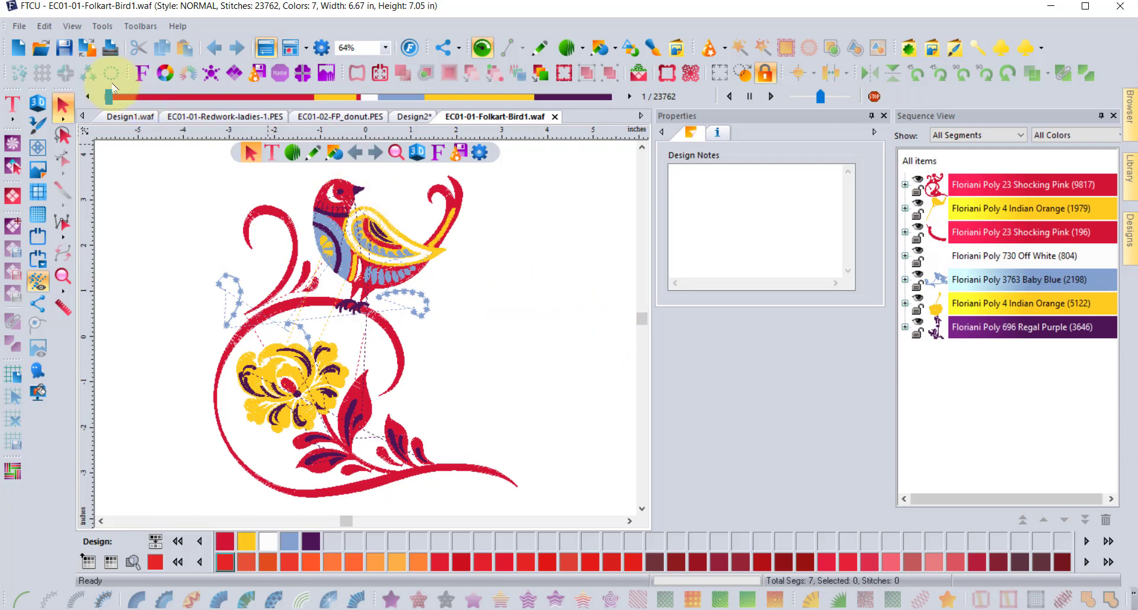
# Start a new design and place the Baseball Bat custom shape on it
pyautogui.click(18, 47)
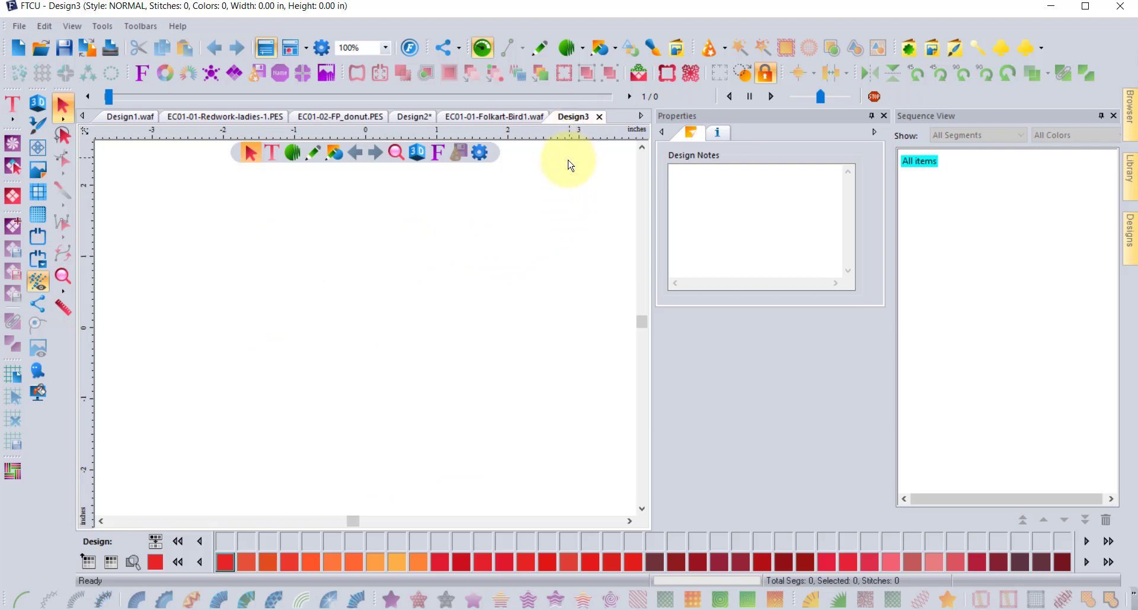
pyautogui.click(911, 50)
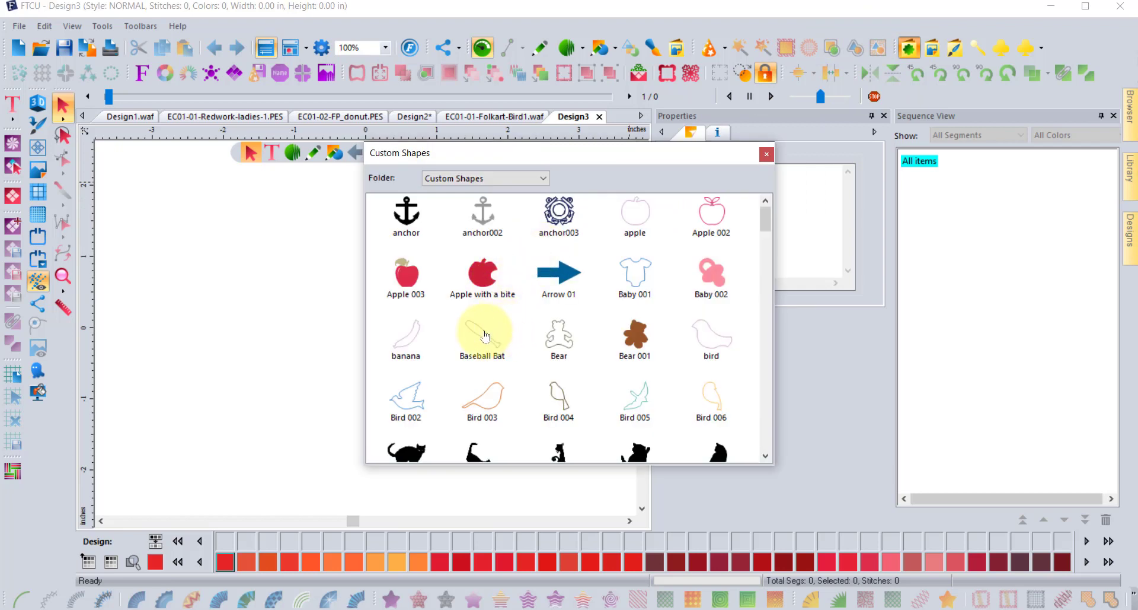
pyautogui.click(485, 337)
pyautogui.click(330, 231)
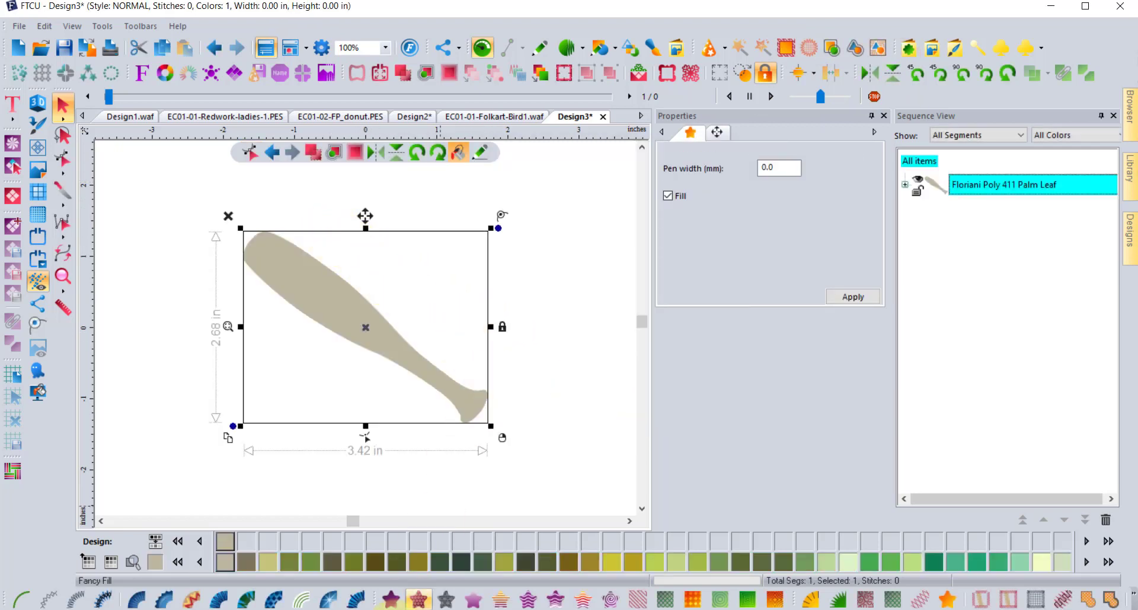
# Fill the bat, add a pasted copy converted to a Steil satin outline, and view in 3D
pyautogui.click(391, 598)
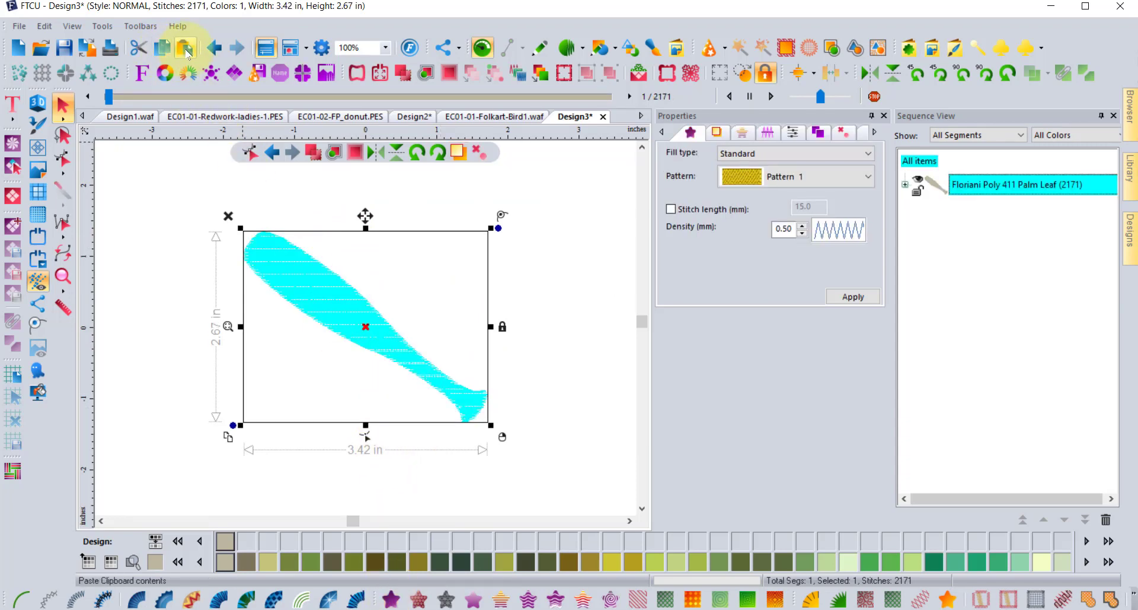
pyautogui.click(186, 49)
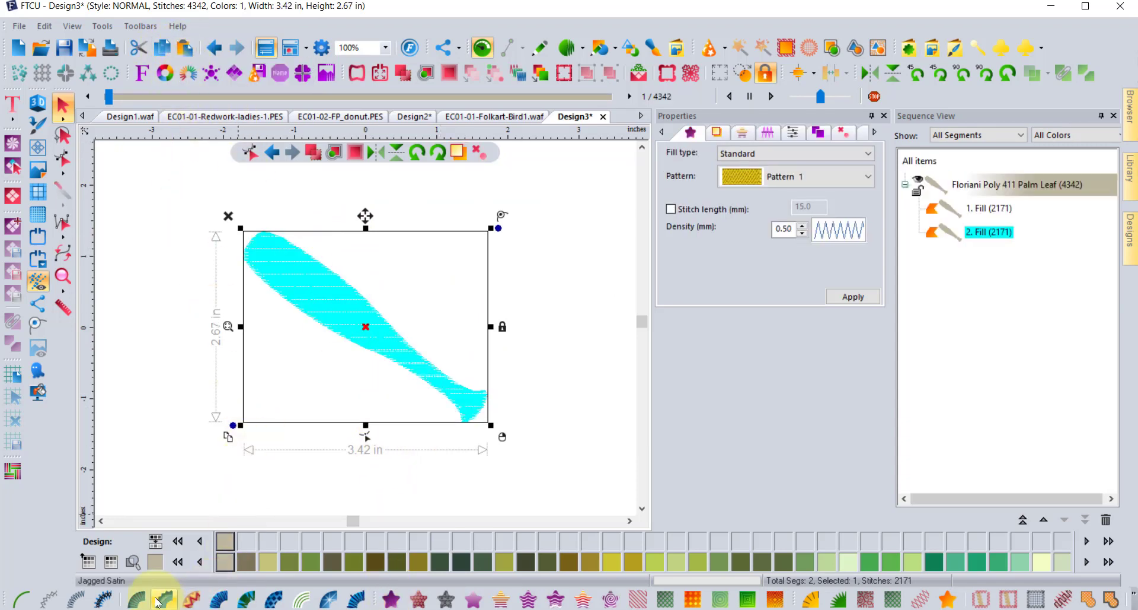
pyautogui.click(73, 599)
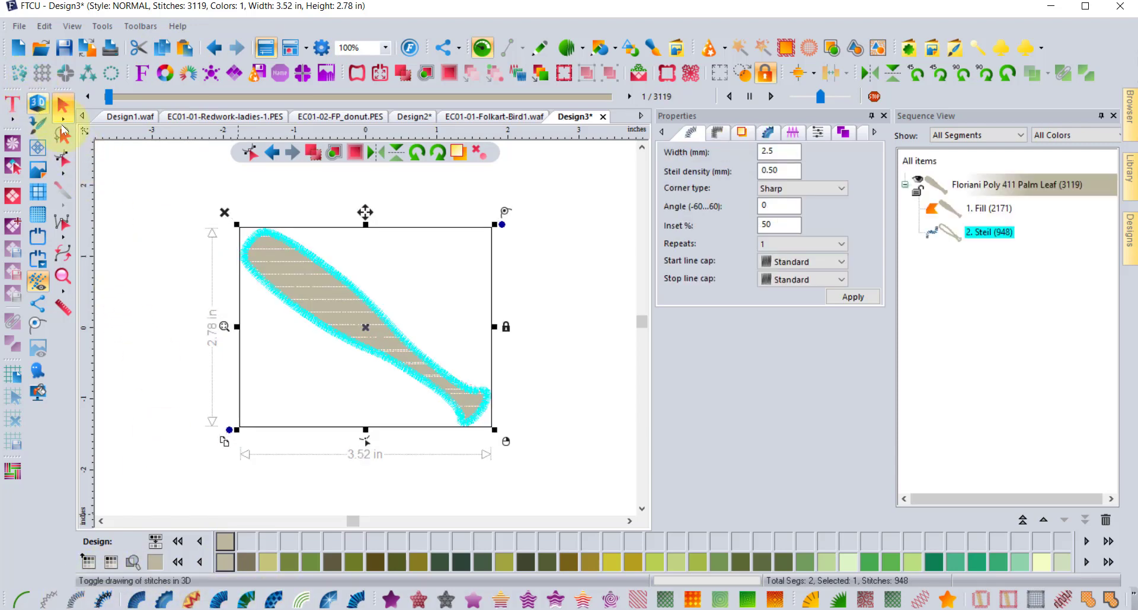
pyautogui.click(159, 172)
pyautogui.click(37, 102)
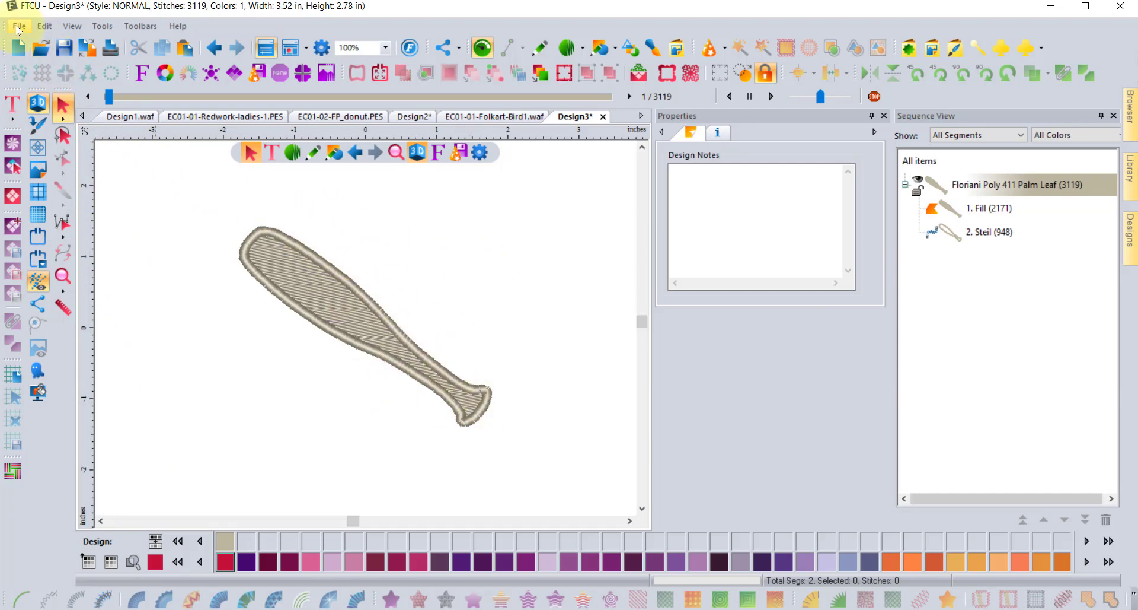
# Save the new bat design under the name Design3.waf
pyautogui.click(19, 27)
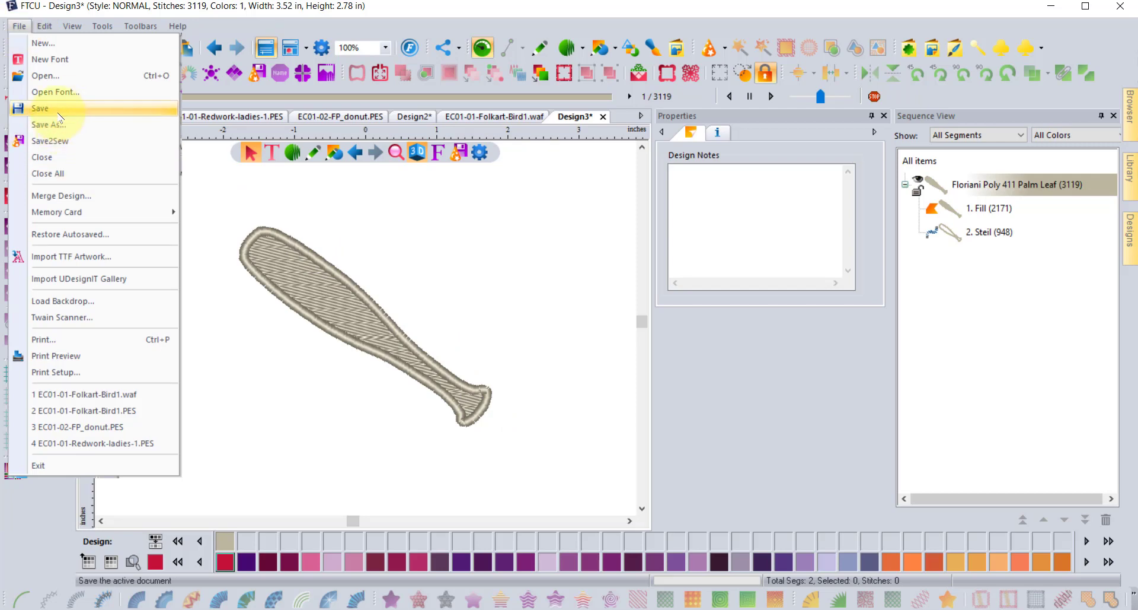
pyautogui.click(42, 108)
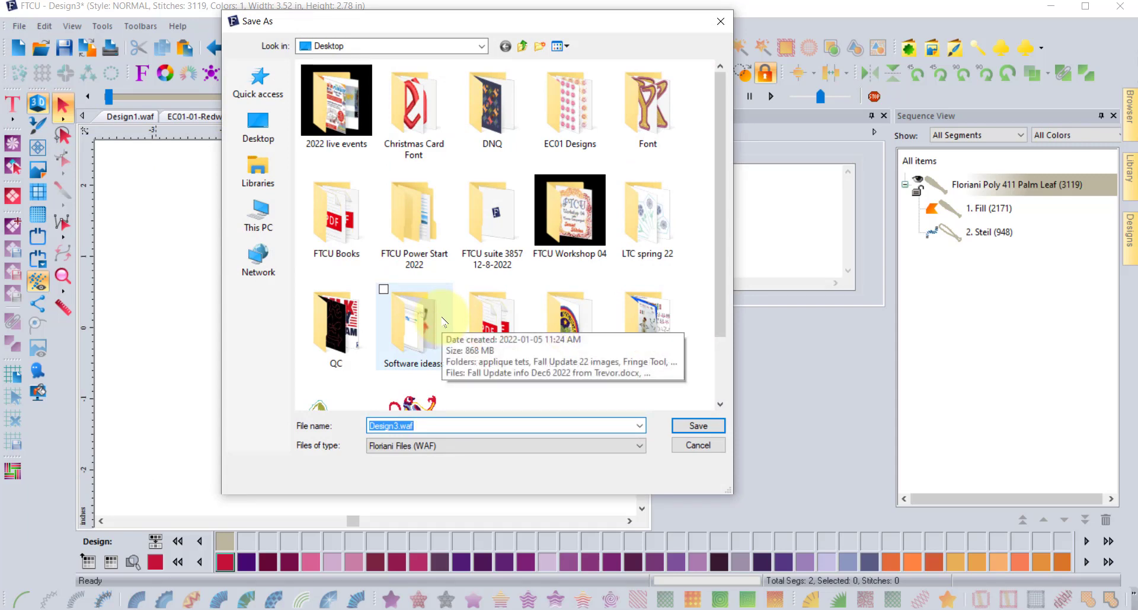
pyautogui.click(698, 425)
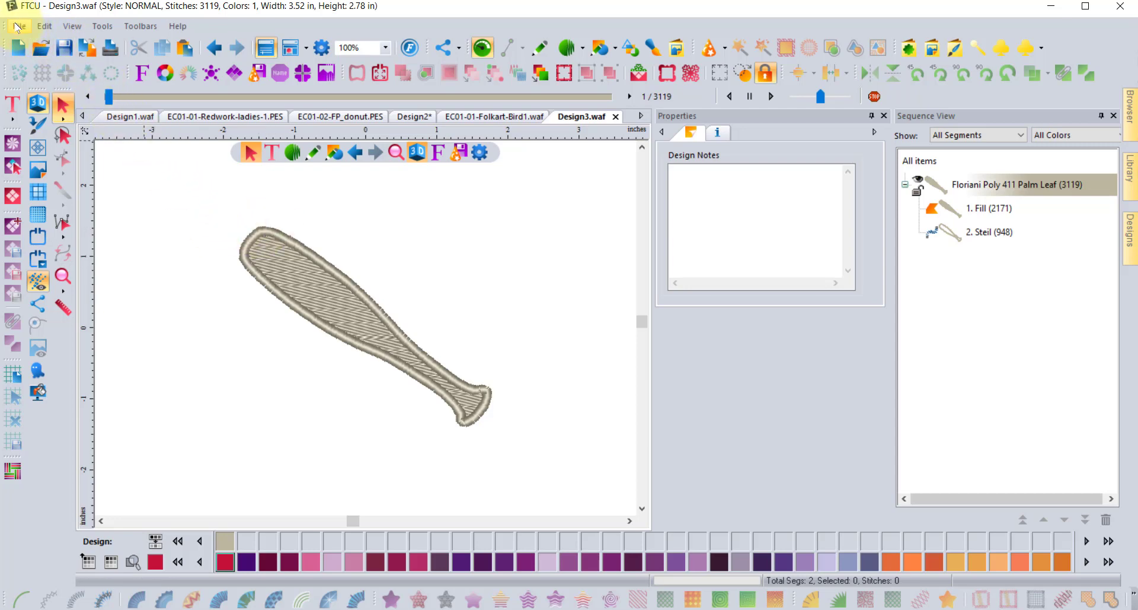
# Save a copy of the bat design on the Desktop as Design3.jef in Janome/Elna (JEF) format
pyautogui.click(18, 27)
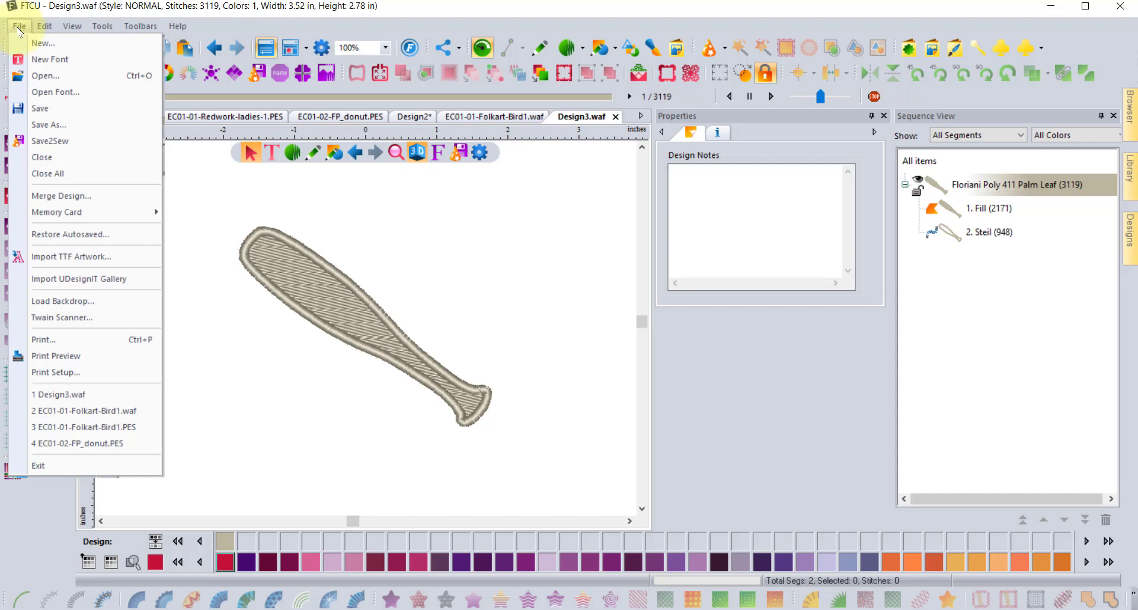
pyautogui.click(76, 124)
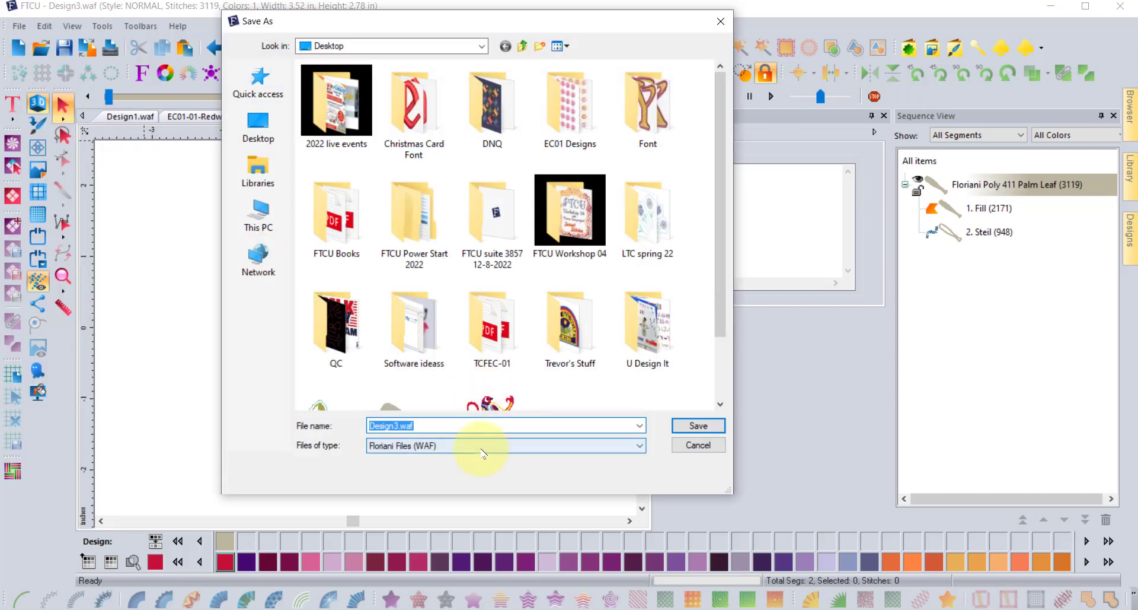
pyautogui.click(481, 450)
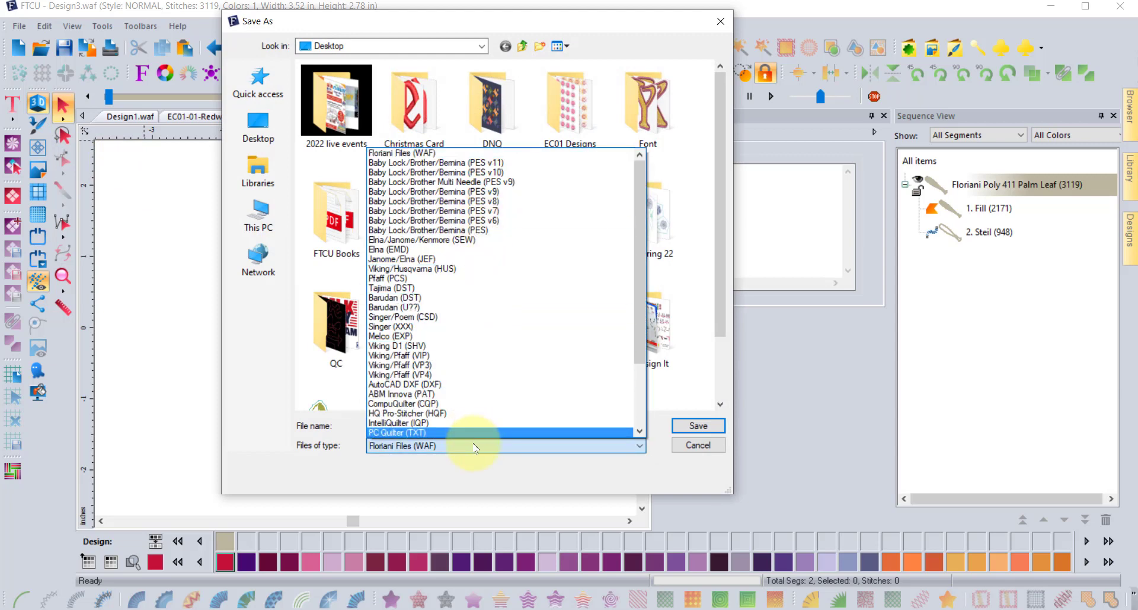
pyautogui.click(431, 260)
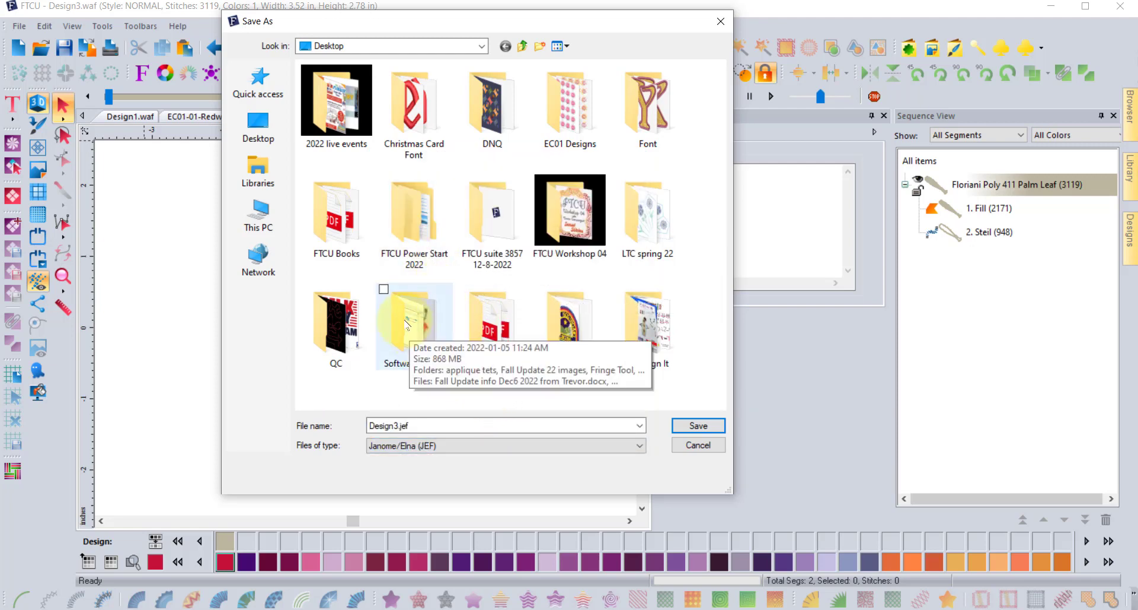
pyautogui.click(255, 129)
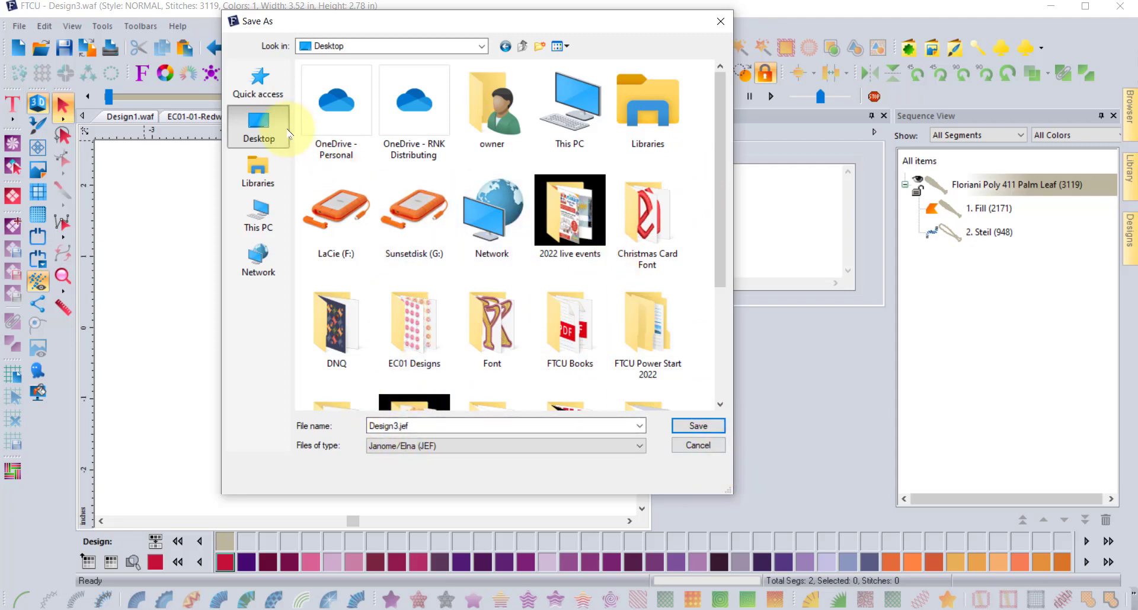
pyautogui.click(705, 430)
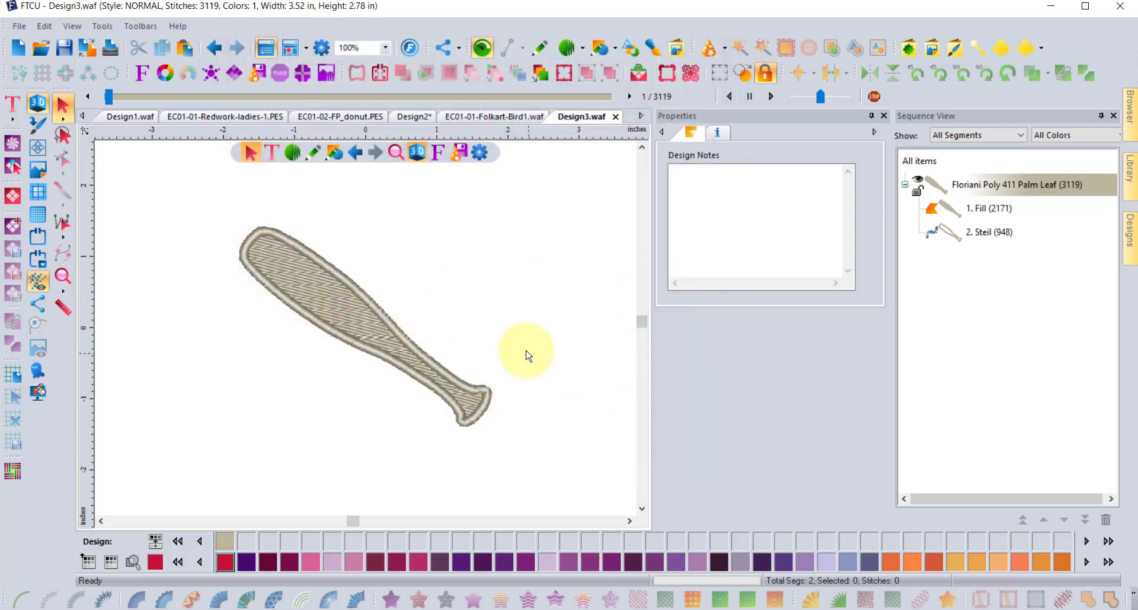
pyautogui.click(41, 47)
pyautogui.scroll(-2, 461, 180)
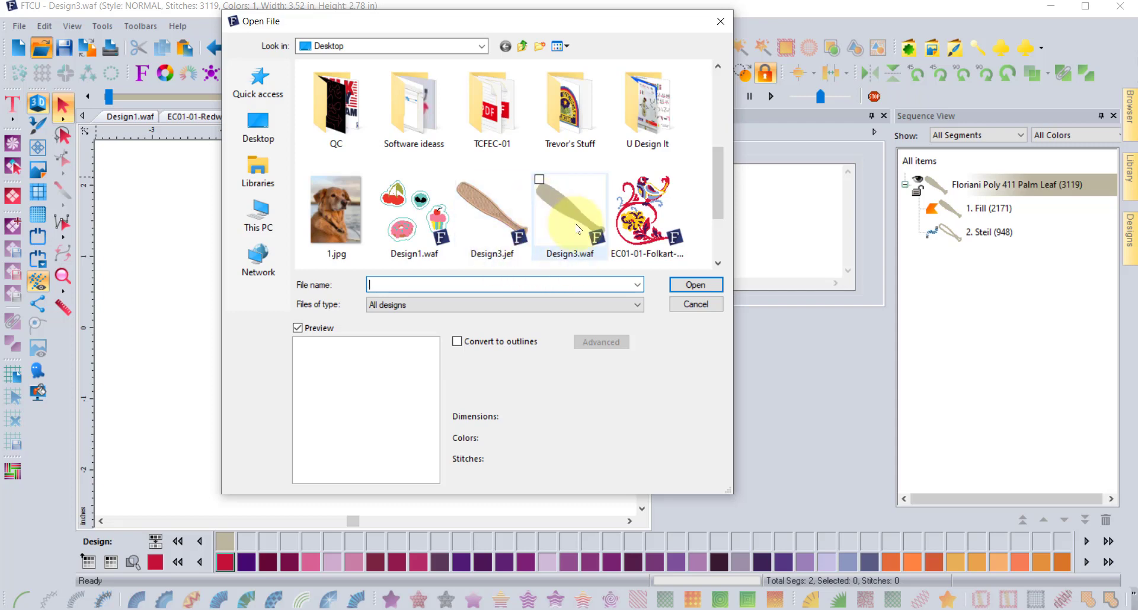
pyautogui.click(705, 307)
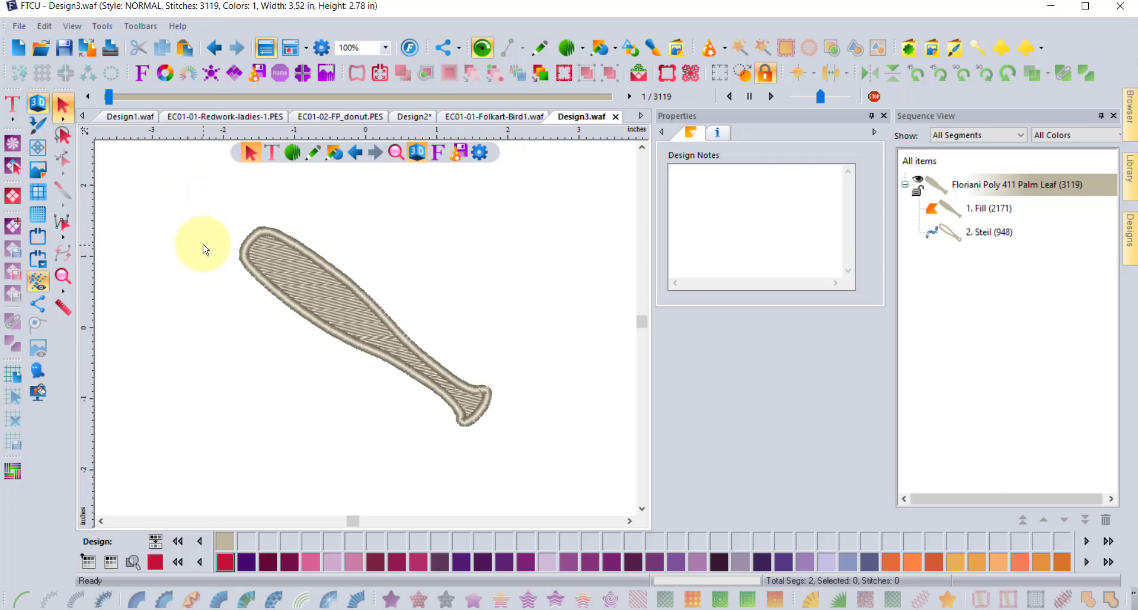
# Open the IPEVO Visualizer window to show the live webcam feed
pyautogui.click(679, 558)
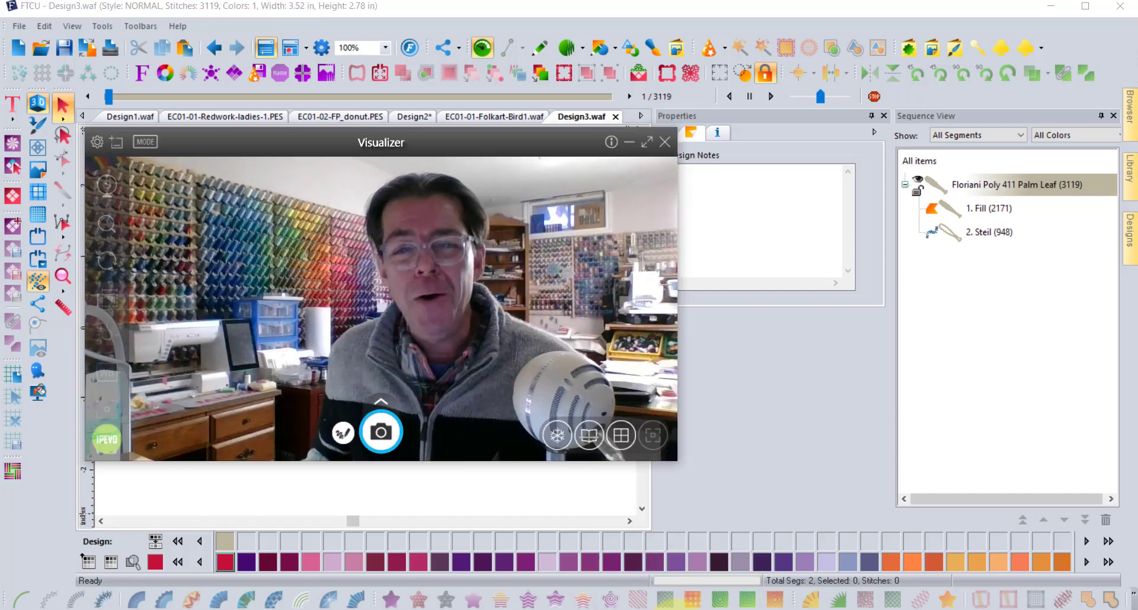